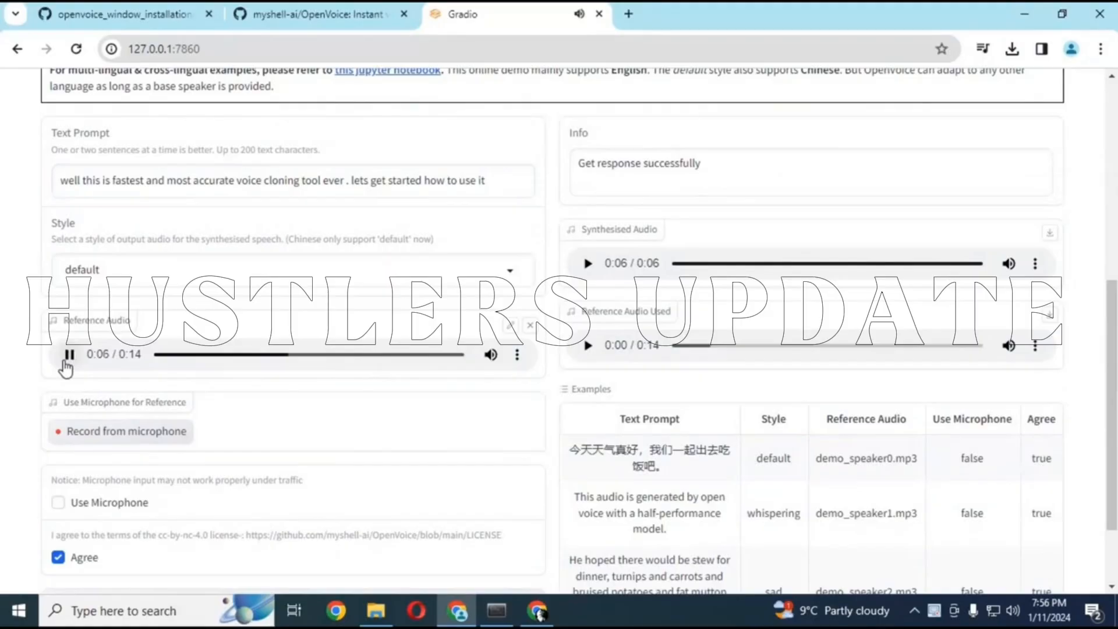
# Pause the reference audio and look over the text prompt and the available speech style options
pyautogui.click(68, 356)
pyautogui.moveTo(1113, 408); pyautogui.dragTo(1109, 355)
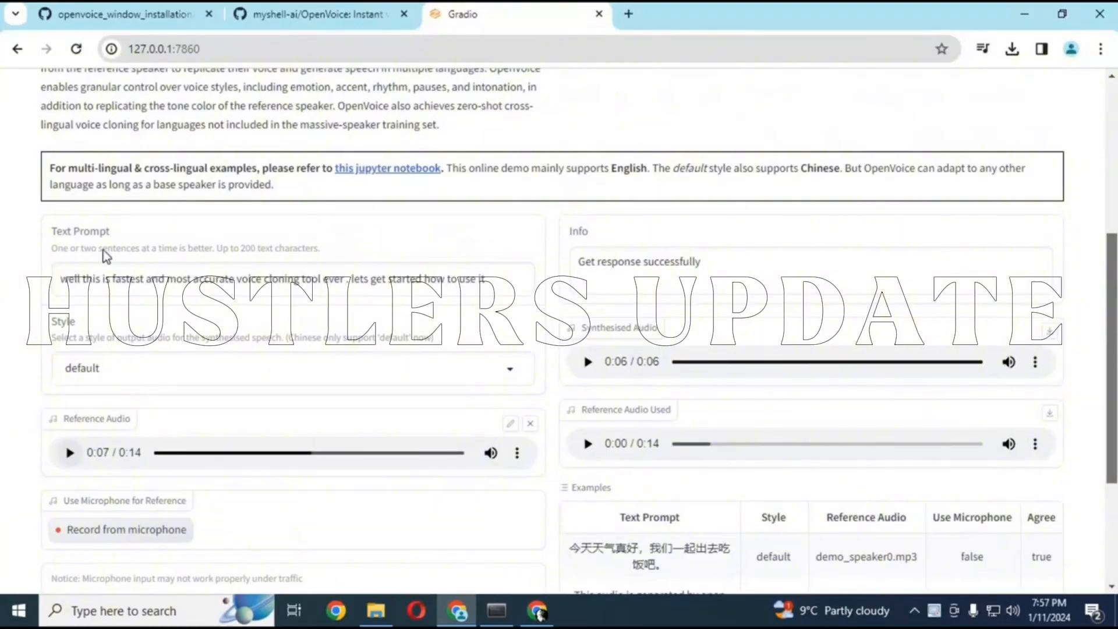
pyautogui.click(96, 273)
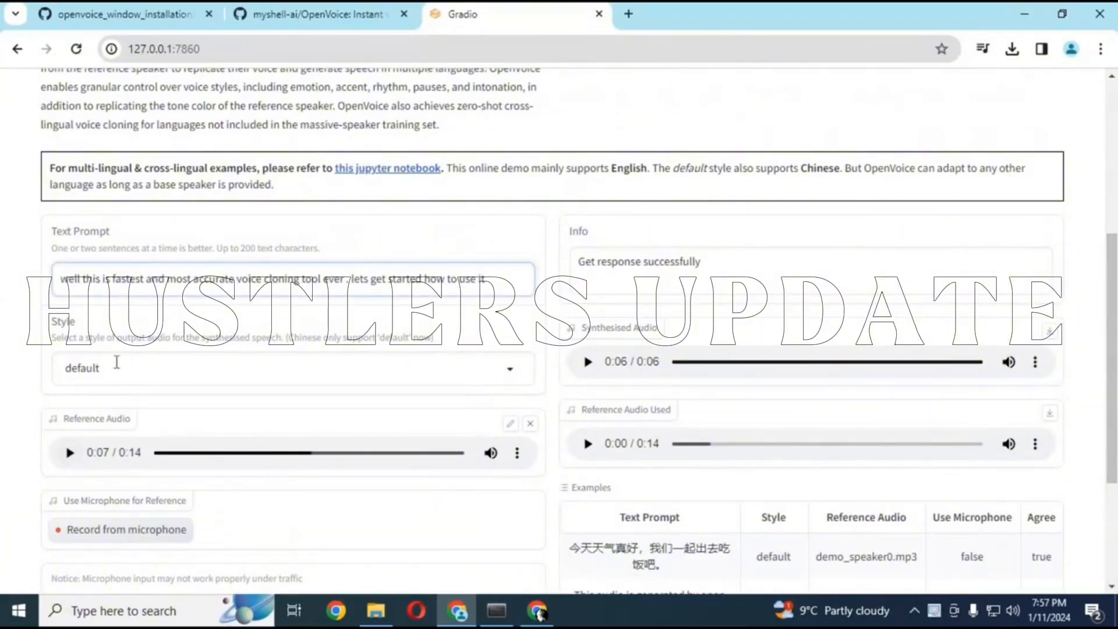
pyautogui.click(117, 361)
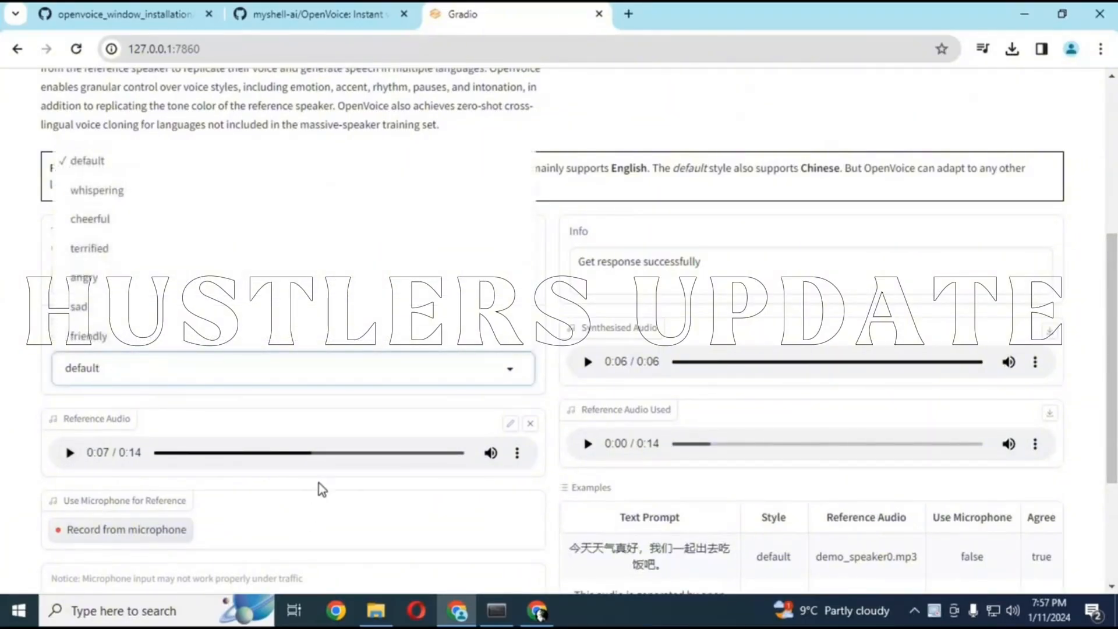
pyautogui.click(319, 484)
# Generate the synthesised speech from the entered prompt with the default style and play the result
pyautogui.scroll(-3, 1114, 300)
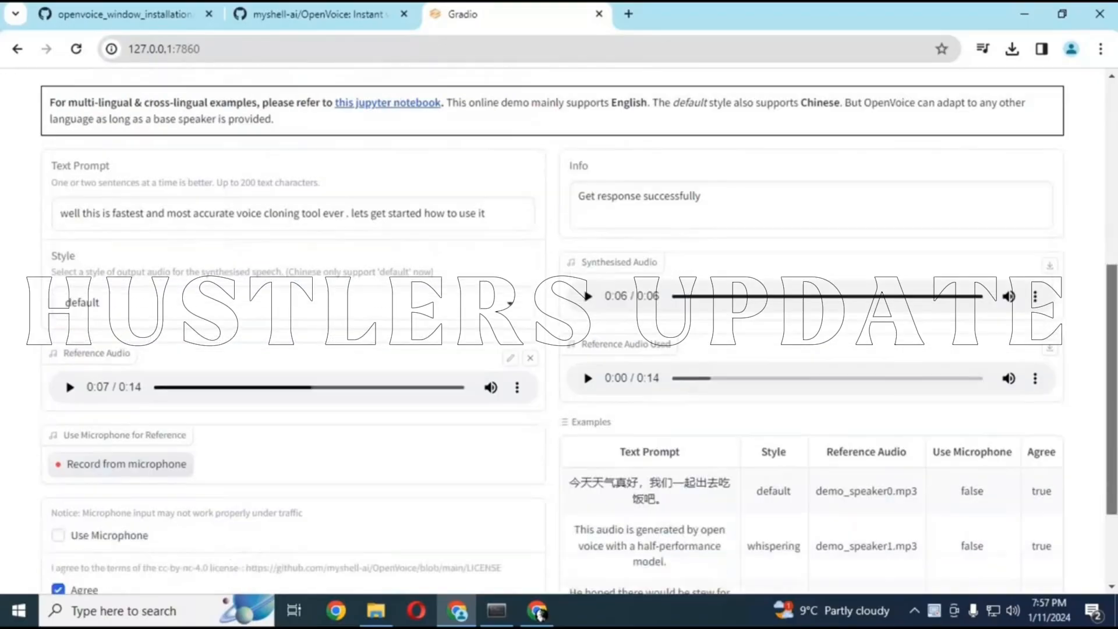
pyautogui.scroll(4, 1107, 355)
pyautogui.scroll(-4, 1107, 355)
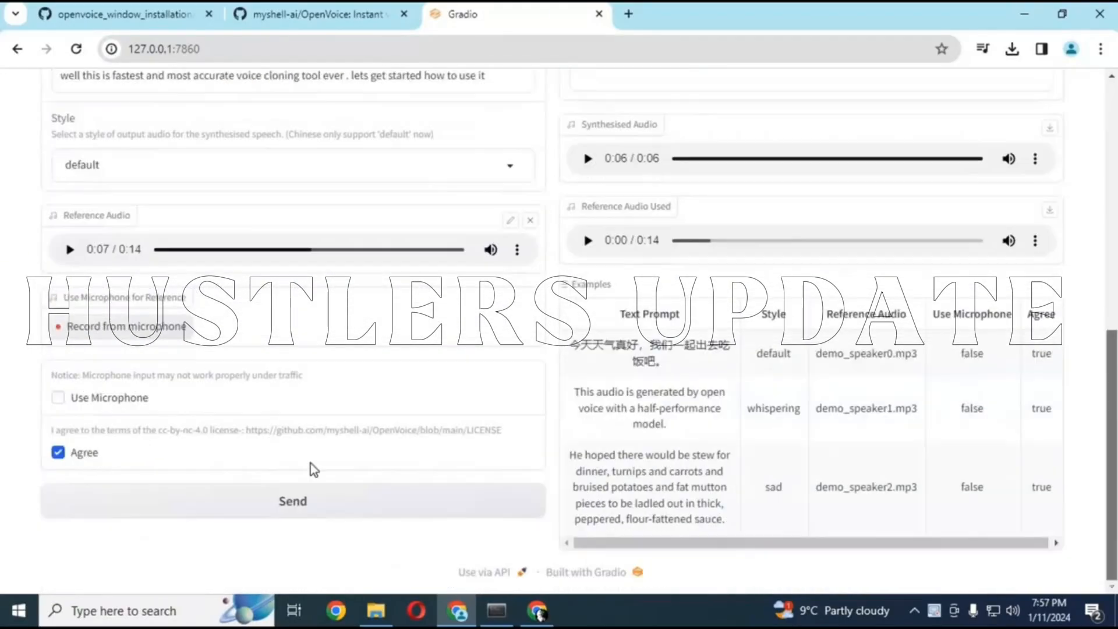
pyautogui.click(237, 512)
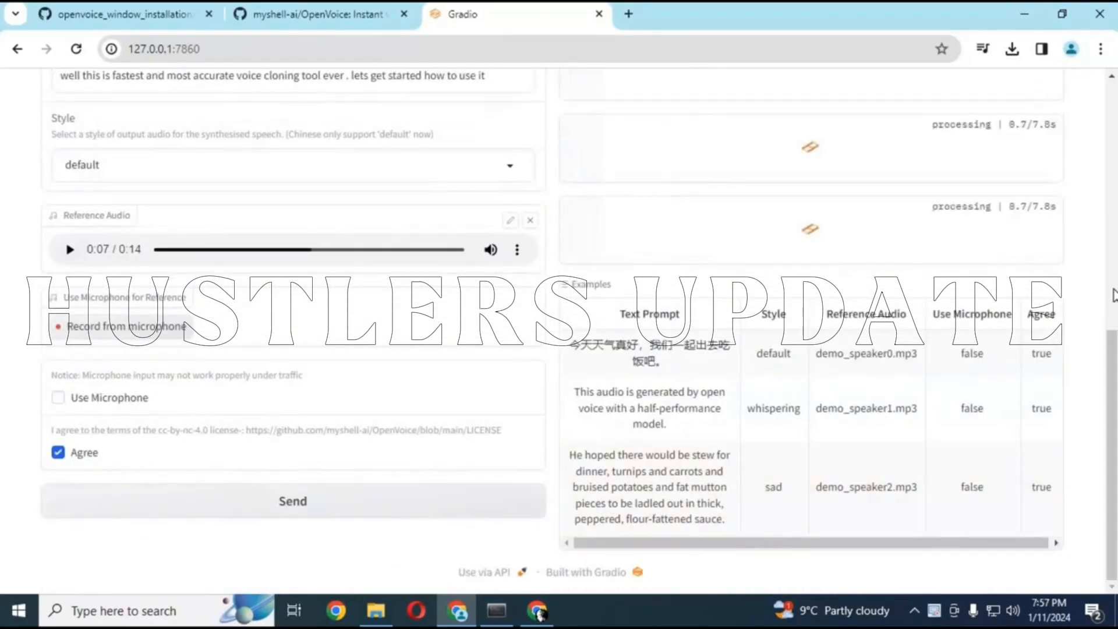
pyautogui.moveTo(1111, 357); pyautogui.dragTo(1114, 295)
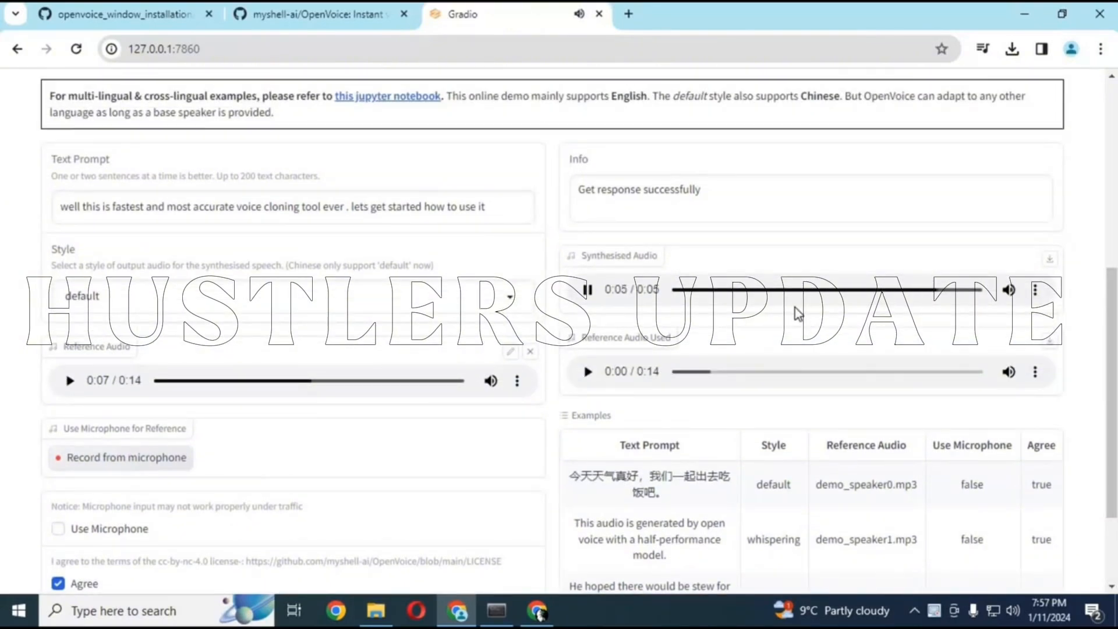
pyautogui.moveTo(1112, 402); pyautogui.dragTo(1112, 346)
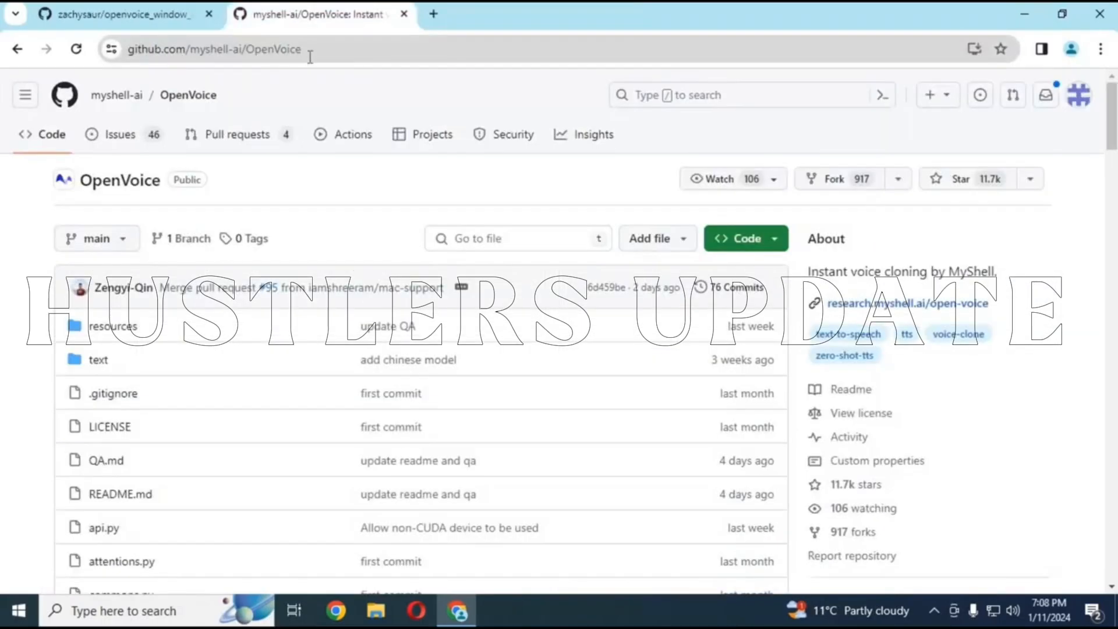
# Examine the myshell-ai/OpenVoice GitHub repository, reading the README's installation and usage instructions
pyautogui.click(238, 50)
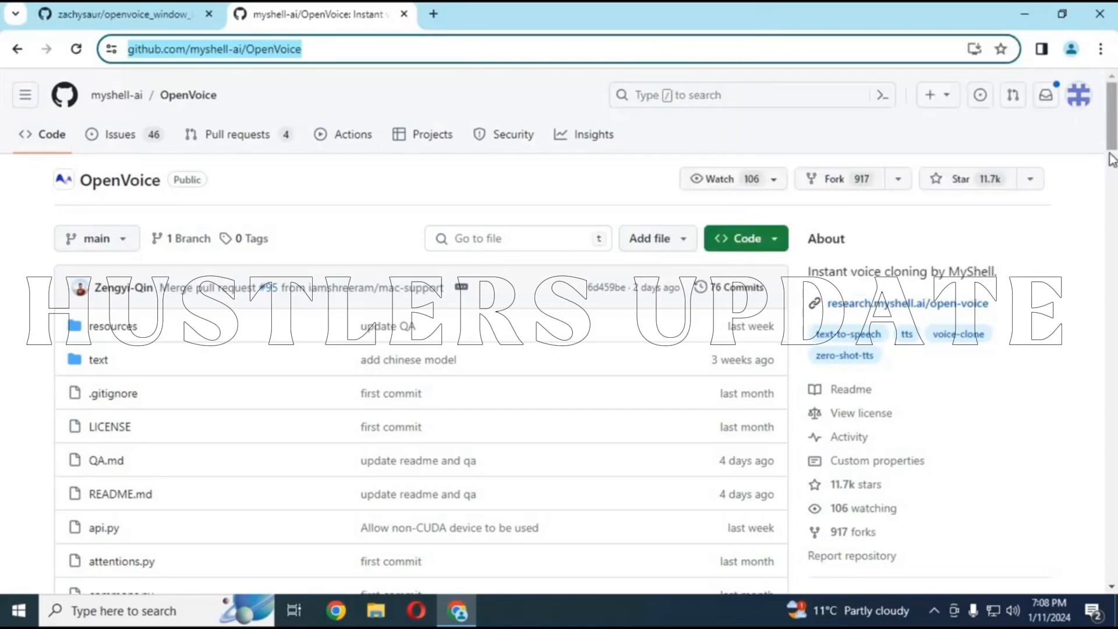
pyautogui.moveTo(1112, 125); pyautogui.dragTo(1111, 165)
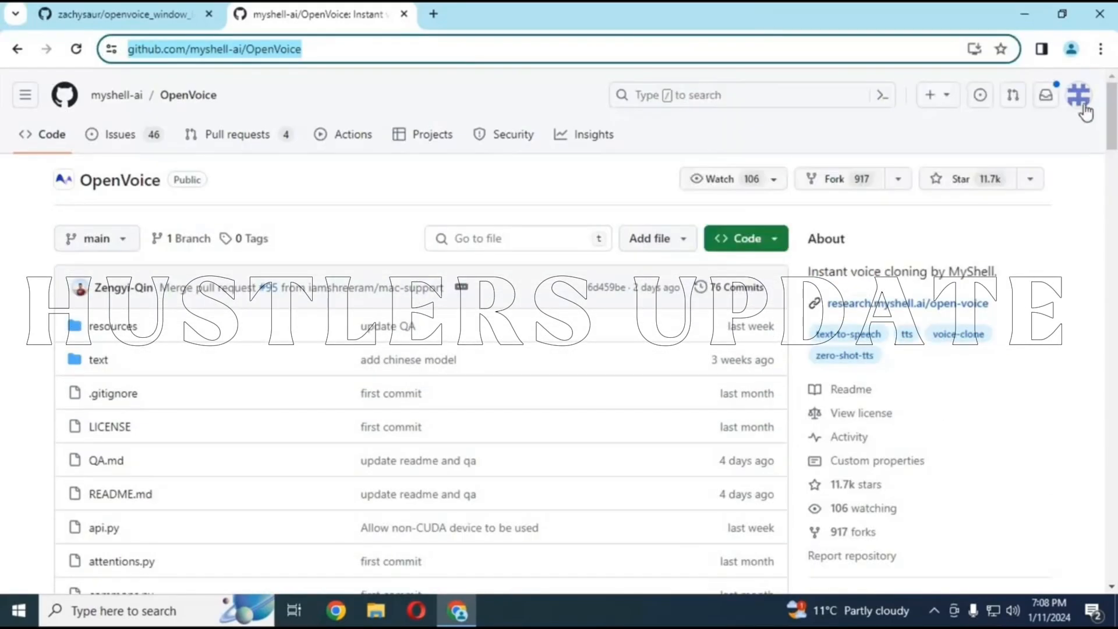
pyautogui.moveTo(1112, 125); pyautogui.dragTo(1111, 213)
pyautogui.moveTo(1112, 146); pyautogui.dragTo(1110, 399)
pyautogui.moveTo(1110, 356); pyautogui.dragTo(1110, 417)
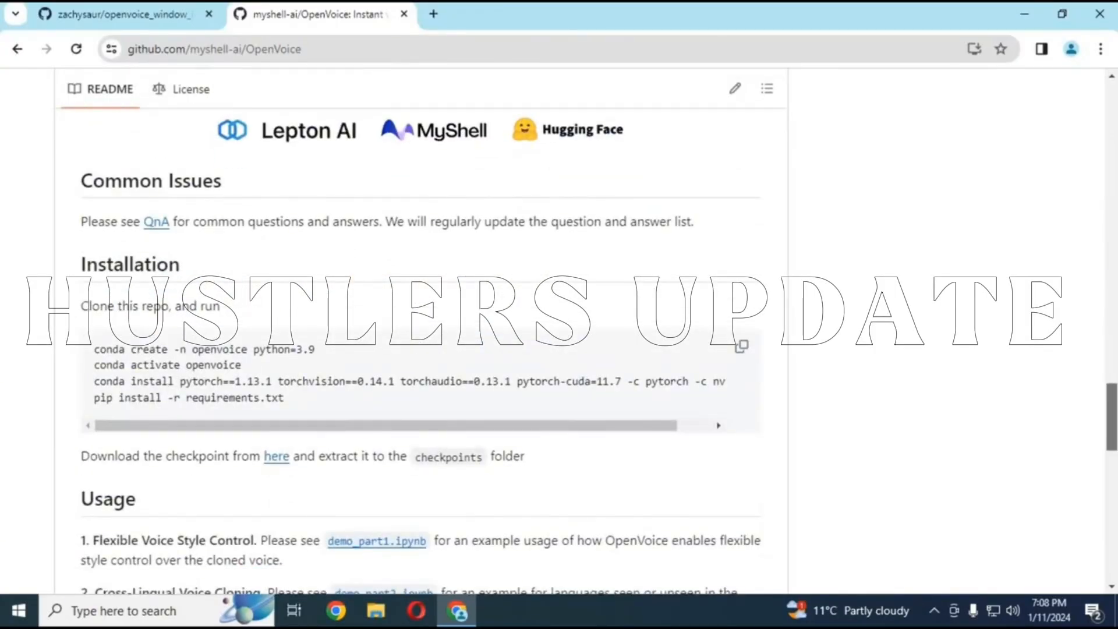
pyautogui.scroll(-3, 438, 289)
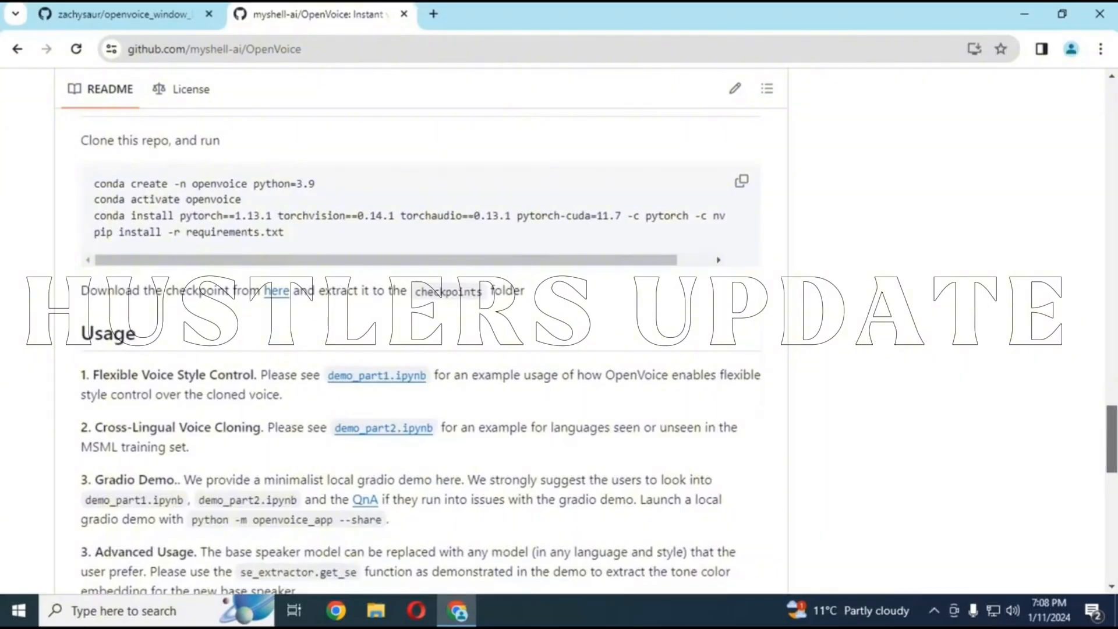
pyautogui.scroll(-5, 438, 289)
pyautogui.scroll(3, 836, 401)
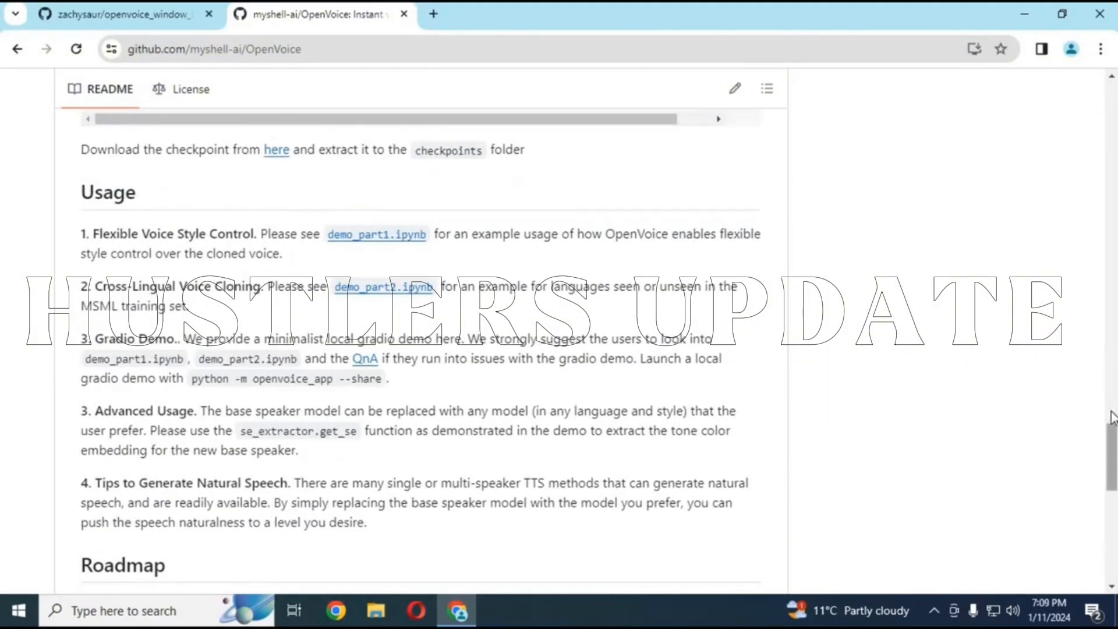
pyautogui.scroll(3, 1113, 417)
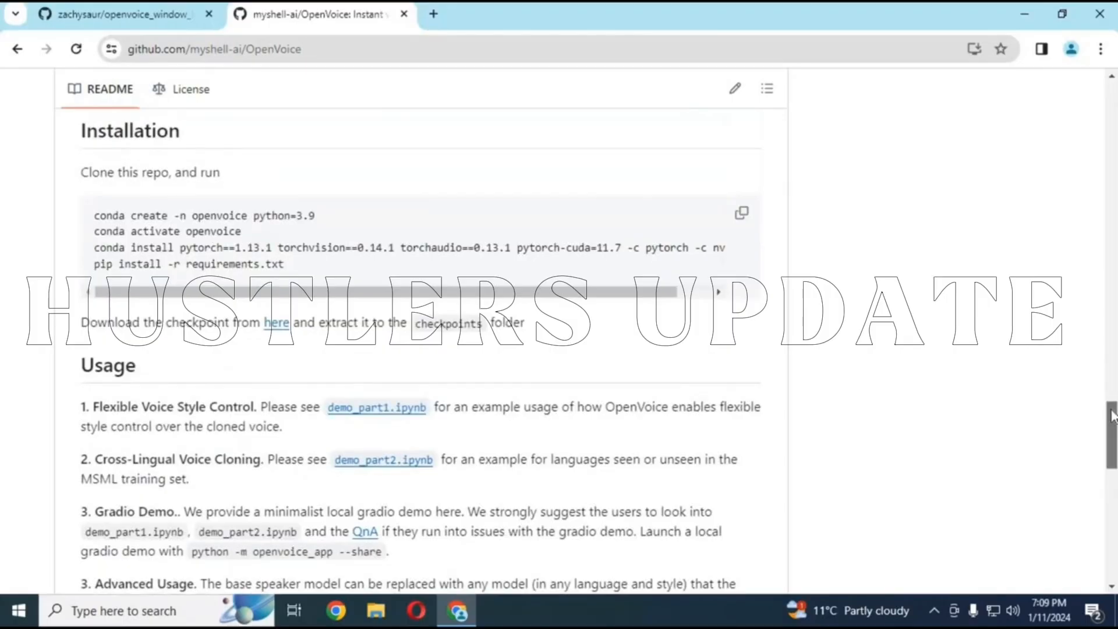
pyautogui.scroll(15, 1078, 124)
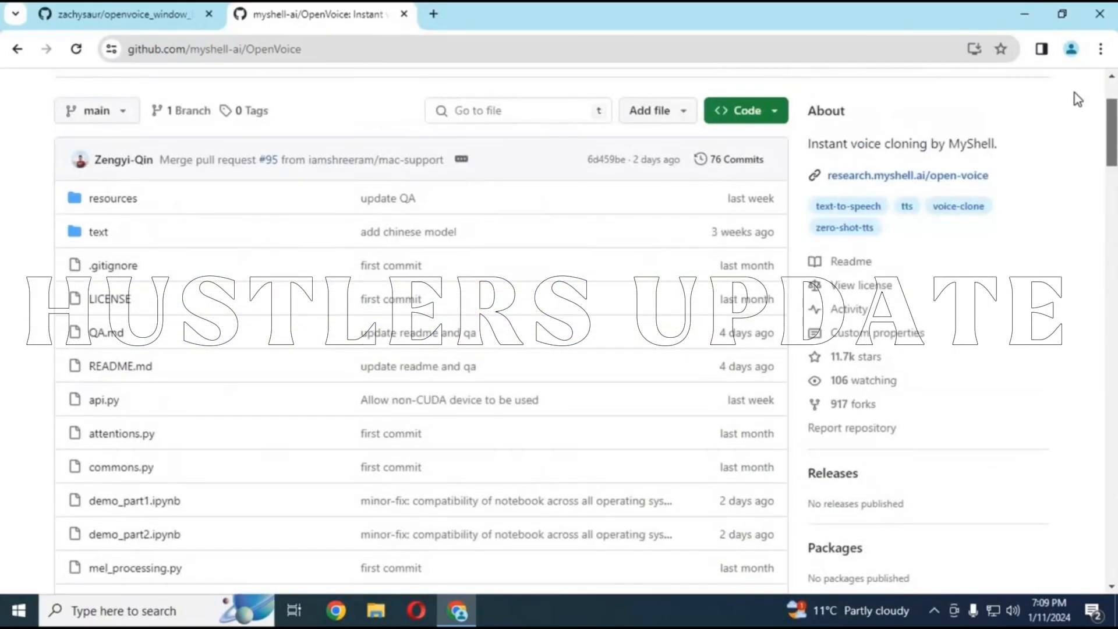
# Download OpenVoice-main.zip from the openvoice_window_installation GitHub repository
pyautogui.click(139, 25)
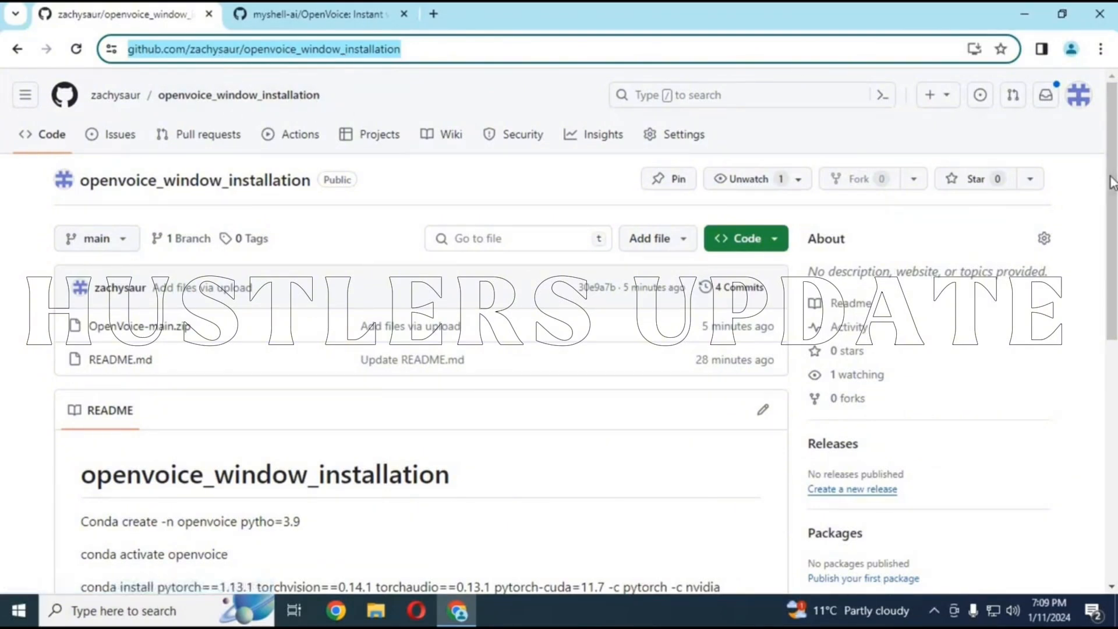
pyautogui.moveTo(1112, 197); pyautogui.dragTo(938, 179)
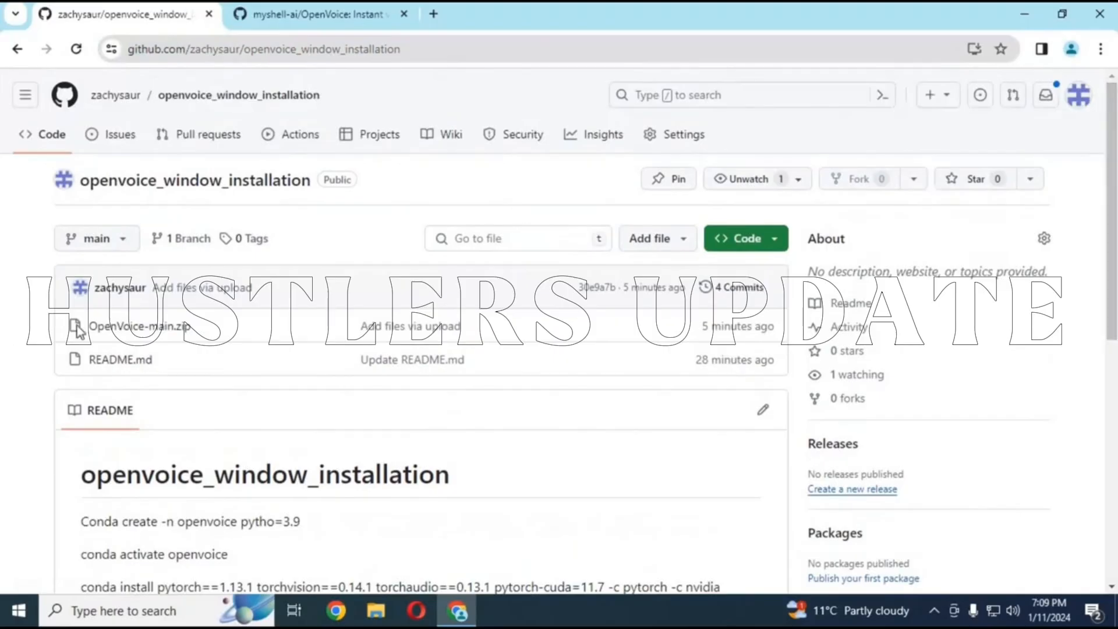
pyautogui.click(153, 332)
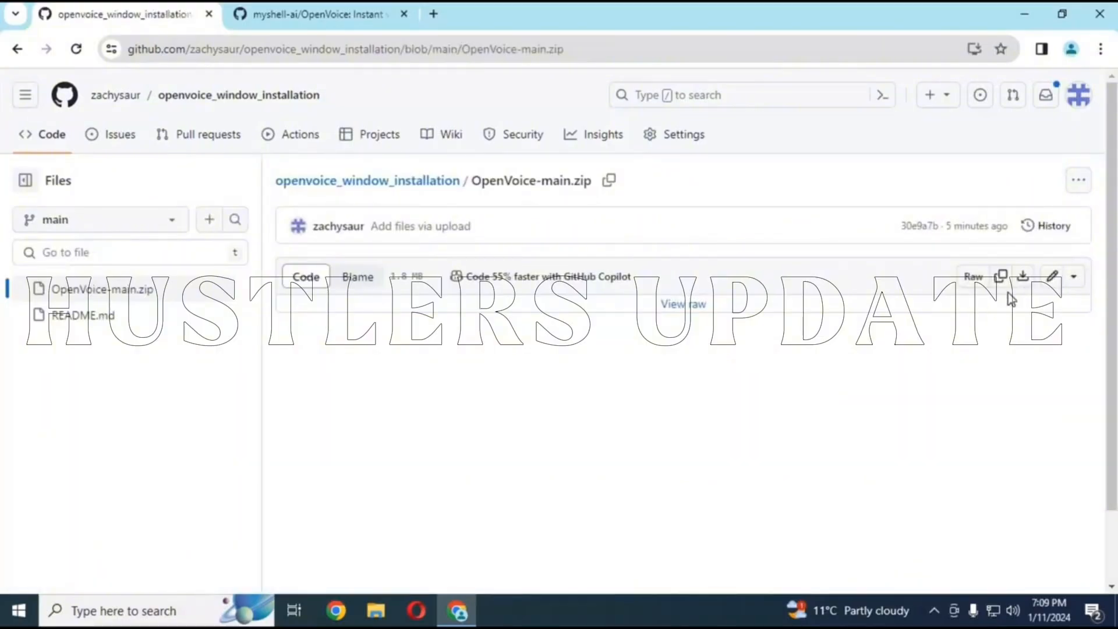
pyautogui.click(1022, 277)
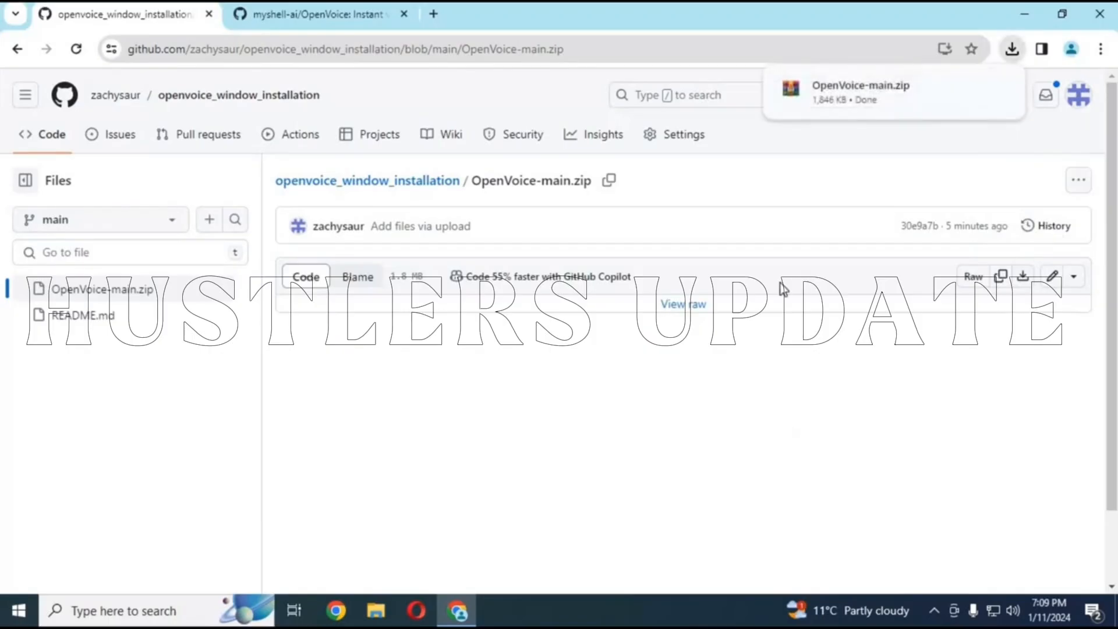
# Extract the downloaded OpenVoice-main archive into the Downloads folder and open the extracted folder
pyautogui.click(969, 92)
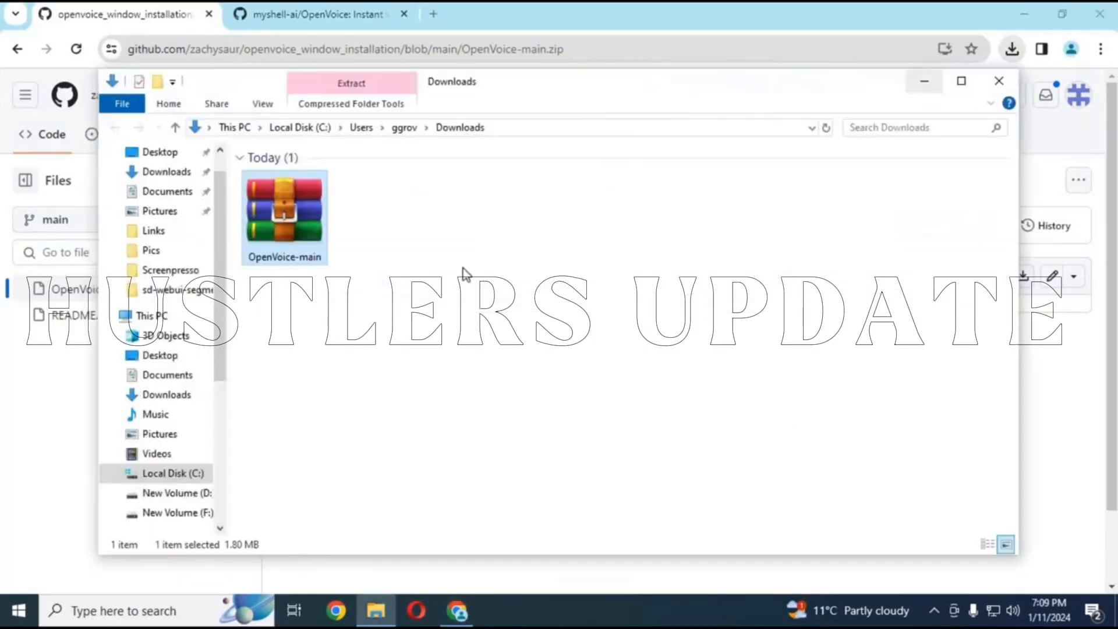
pyautogui.doubleClick(463, 88)
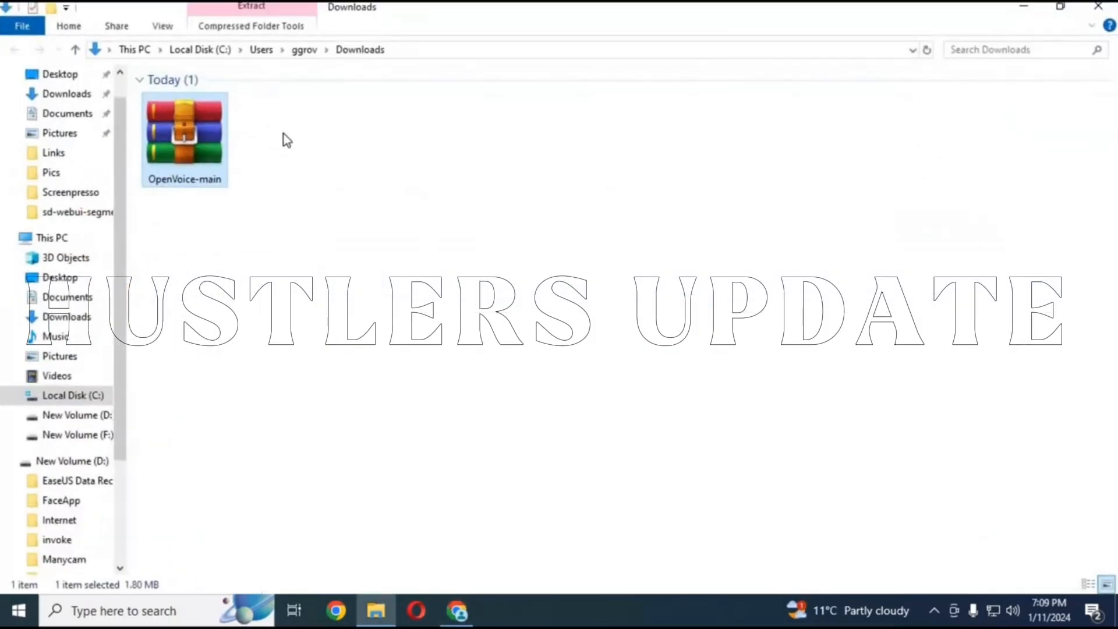
pyautogui.rightClick(208, 139)
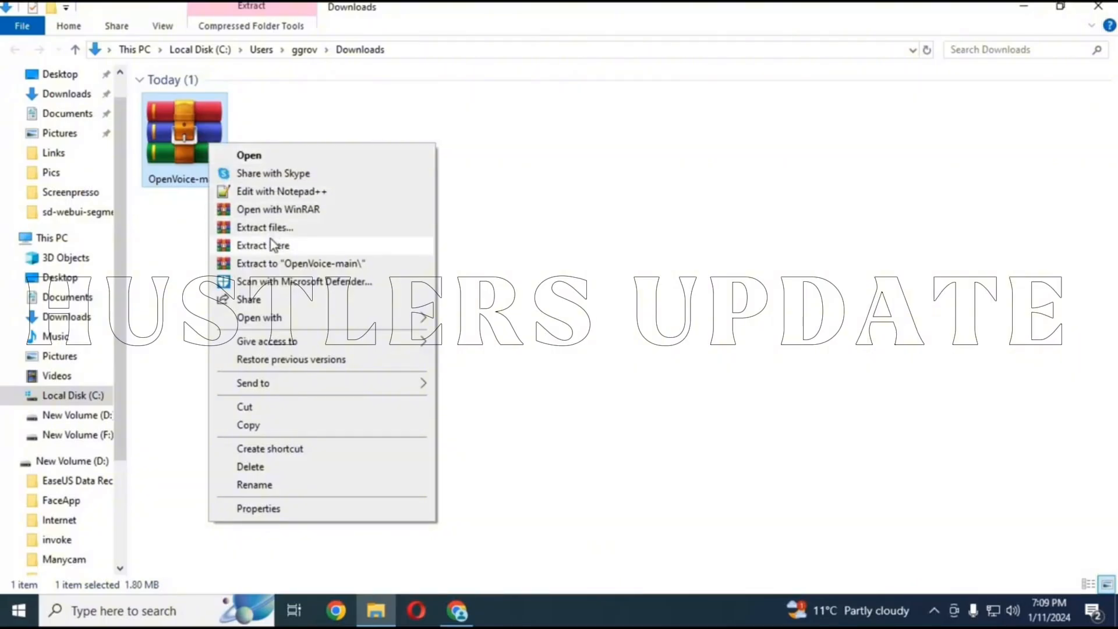
pyautogui.click(270, 238)
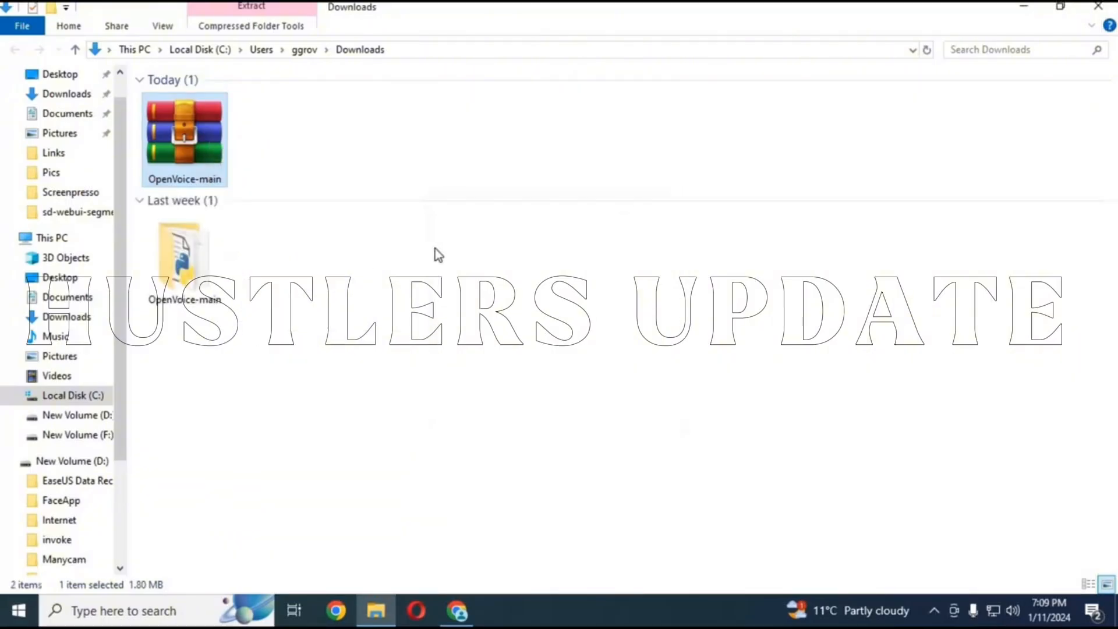
pyautogui.doubleClick(183, 278)
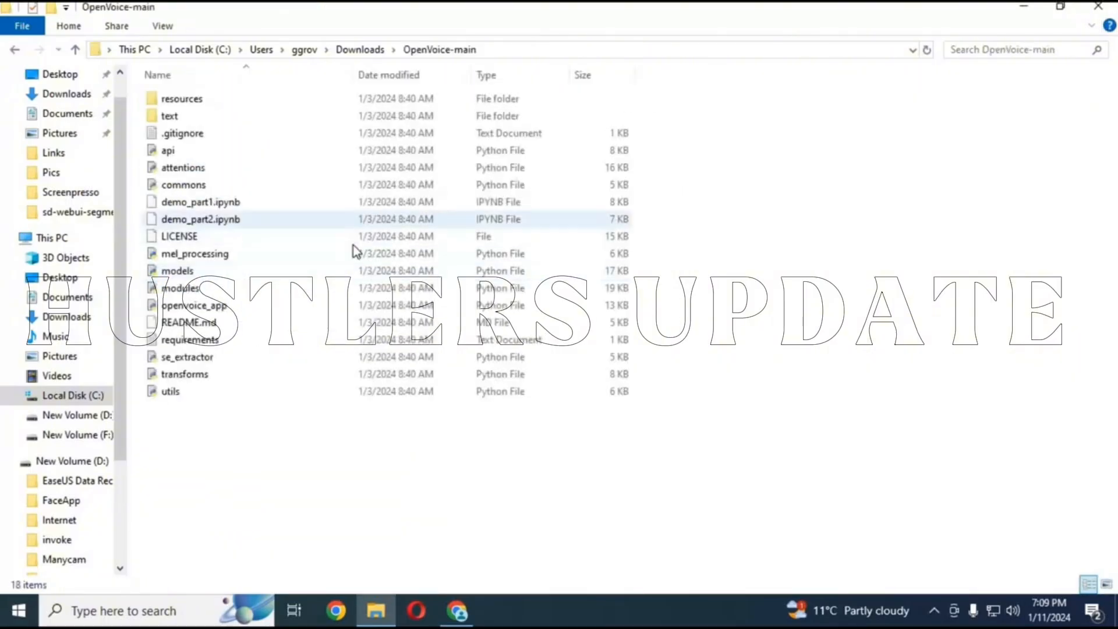
# Open Anaconda Prompt as administrator
pyautogui.click(114, 614)
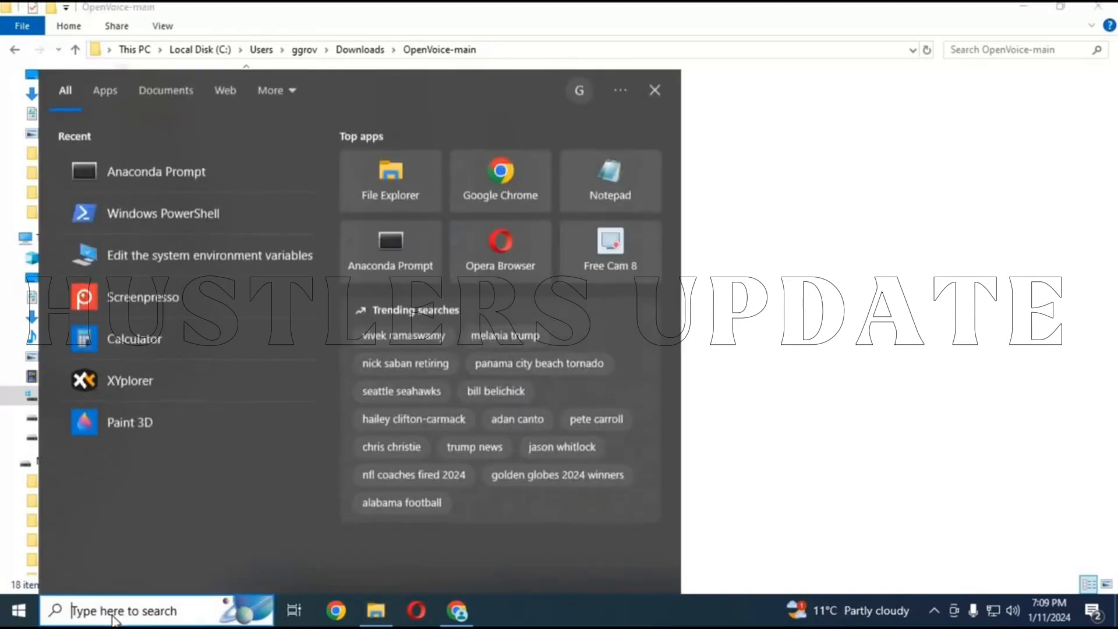
pyautogui.write('an')
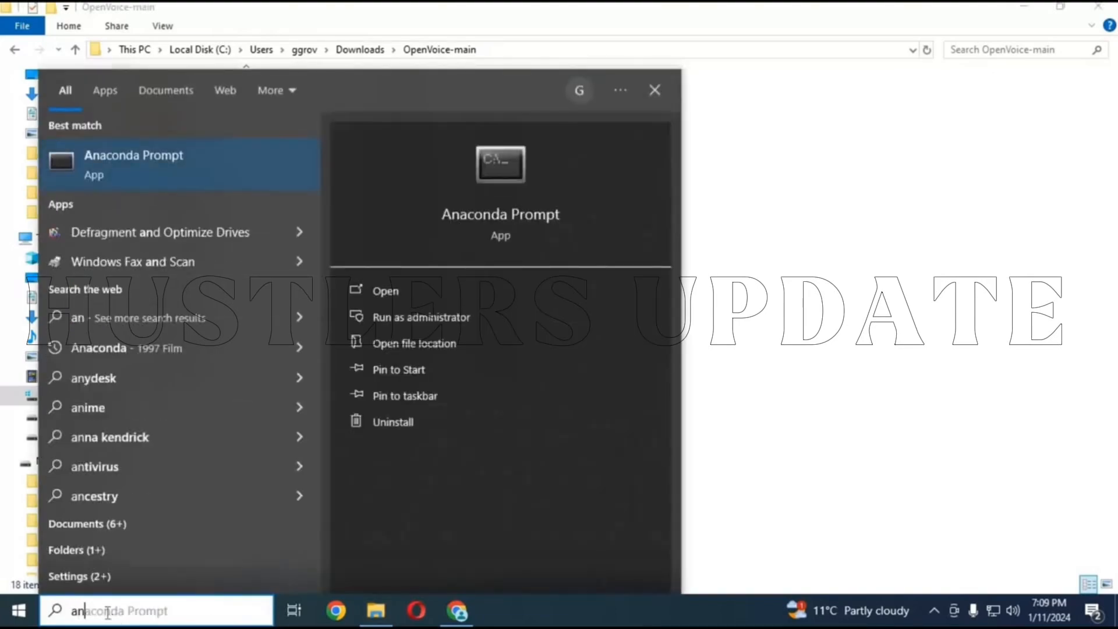
pyautogui.click(450, 317)
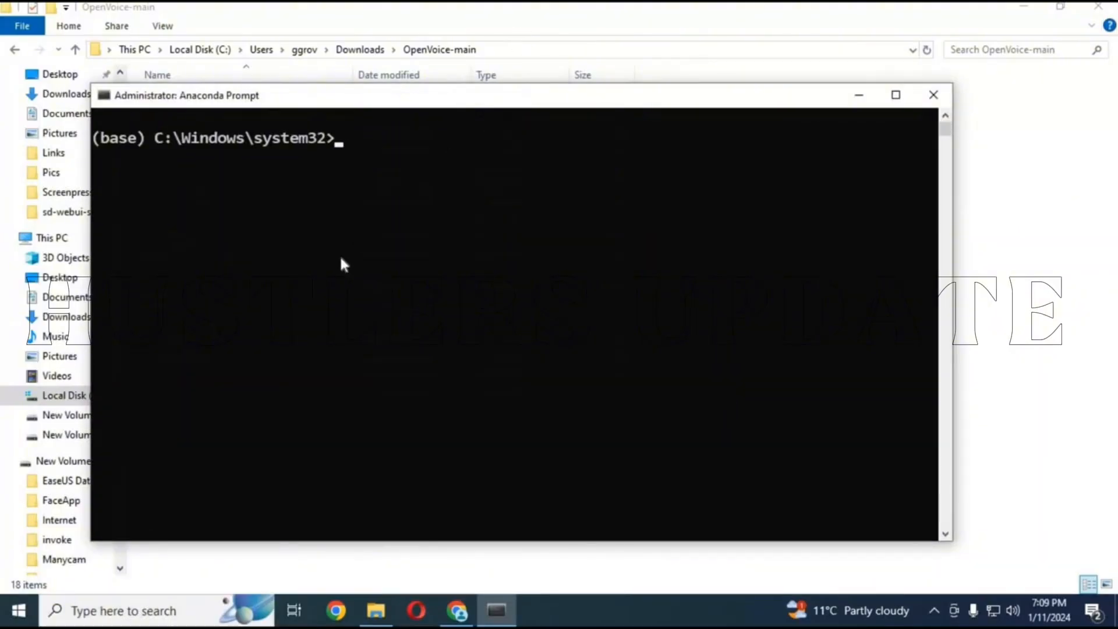
# Change the prompt's working directory to the extracted OpenVoice-main folder in Downloads, using its path copied from File Explorer
pyautogui.write('cd')
pyautogui.click(548, 52)
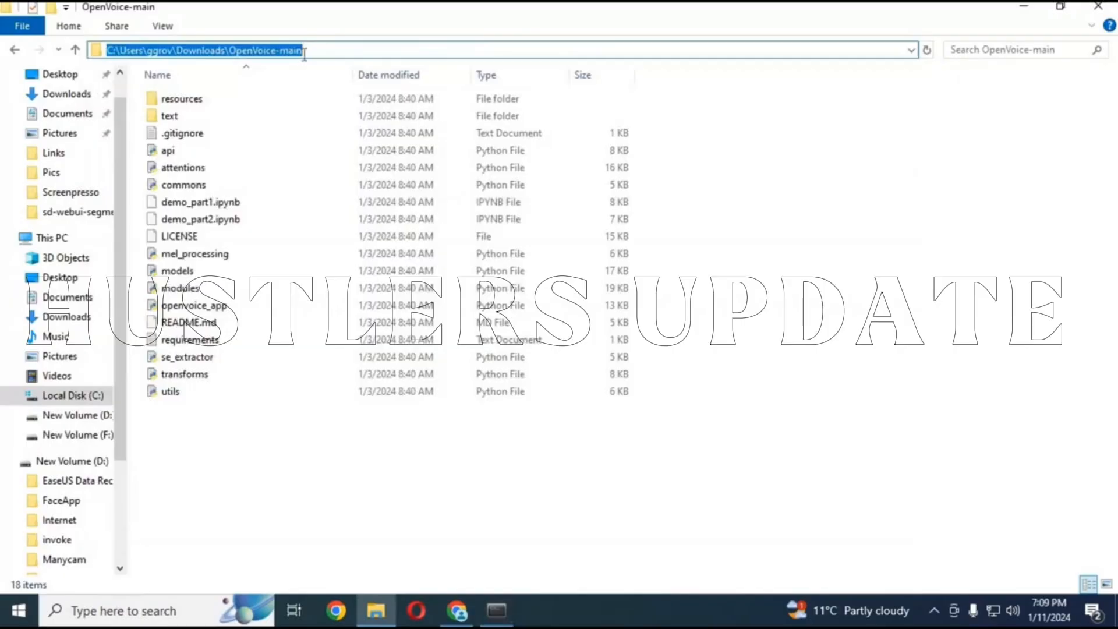
pyautogui.rightClick(304, 52)
pyautogui.click(343, 106)
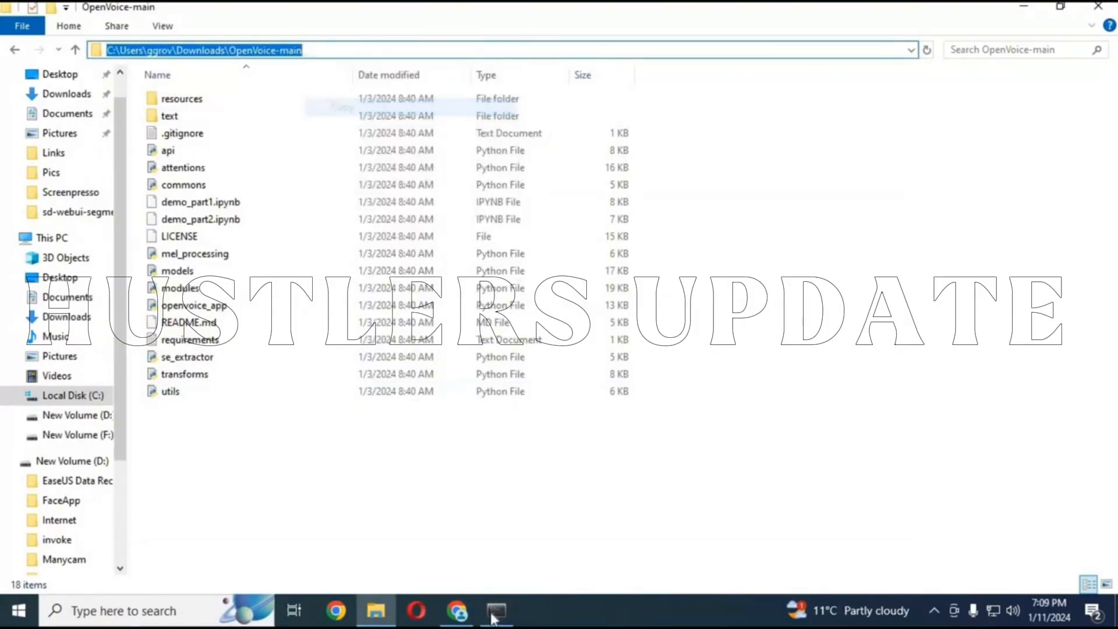
pyautogui.click(494, 616)
pyautogui.hotkey('ctrl', 'v')
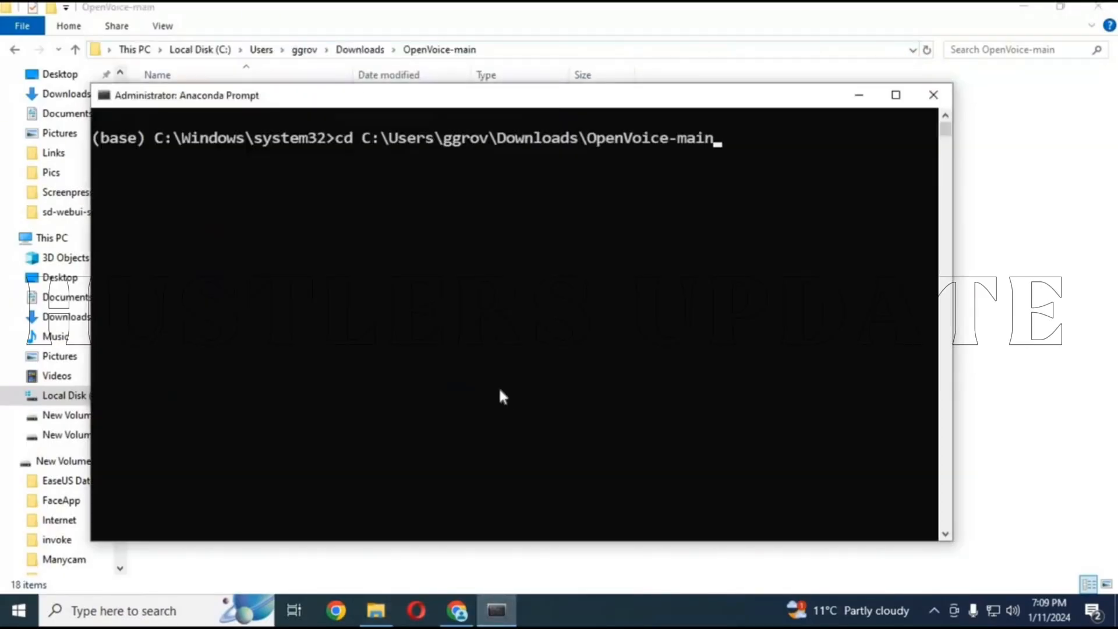
pyautogui.press('Return')
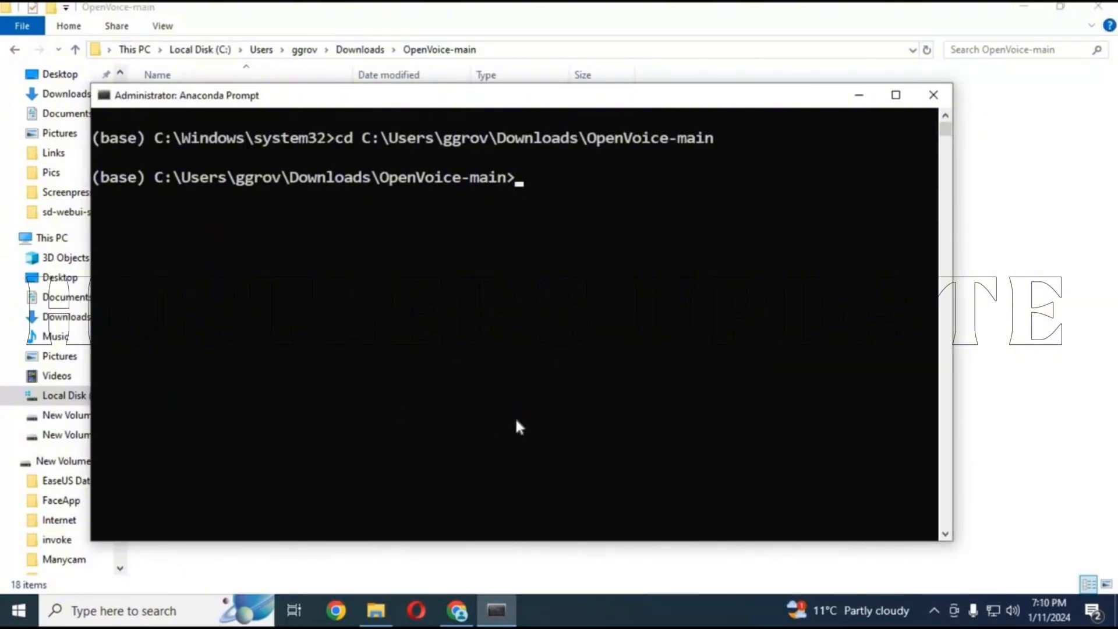
# Run "conda create -n openvoice python=3.9" to create the openvoice environment
pyautogui.write('conda create')
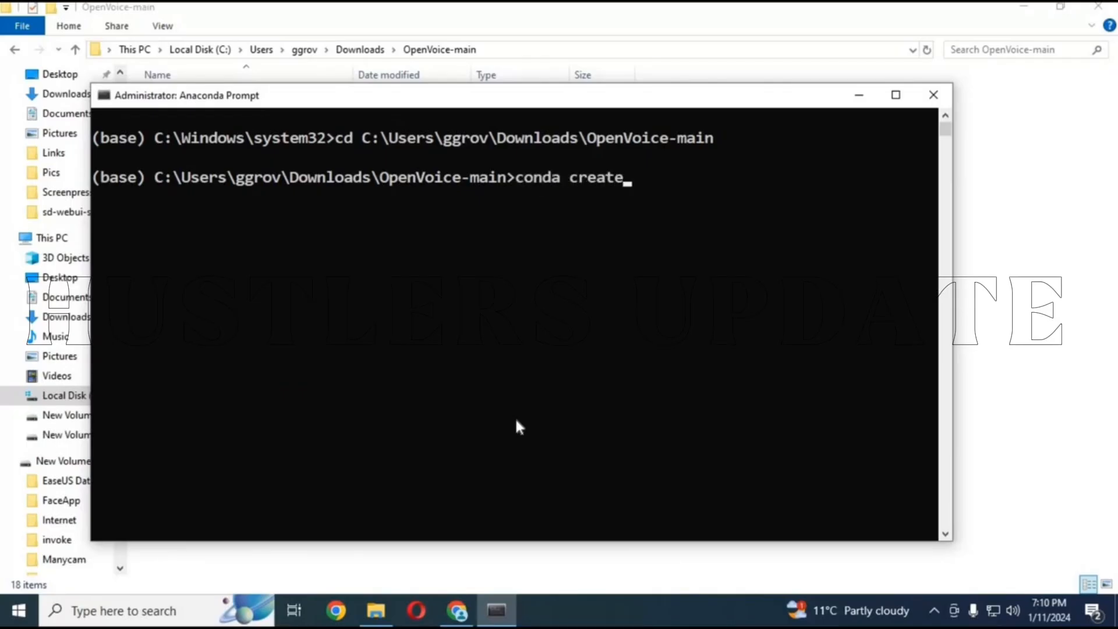
pyautogui.write(' -')
pyautogui.press('BackSpace')
pyautogui.write('-n openvoi')
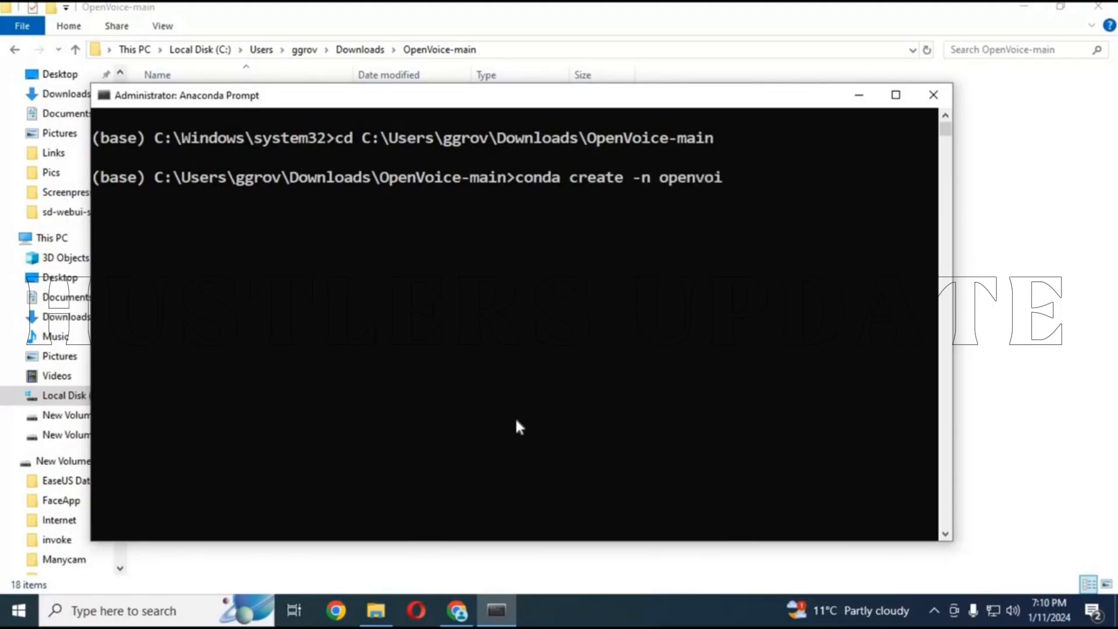
pyautogui.write('ce python')
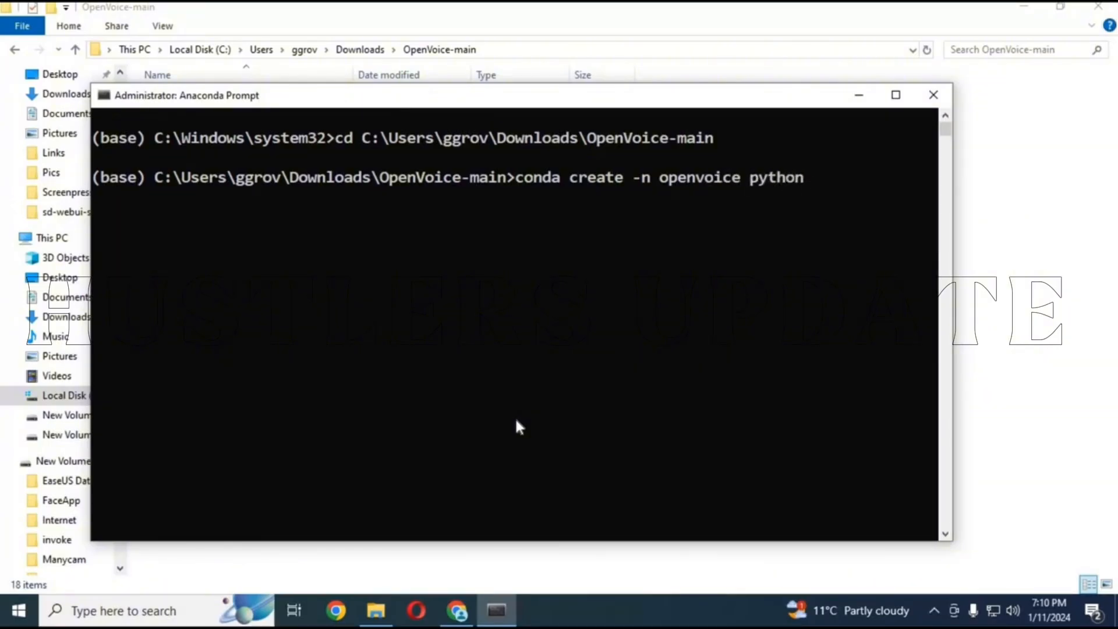
pyautogui.write('-')
pyautogui.press('BackSpace')
pyautogui.write('=3.9')
pyautogui.press('Return')
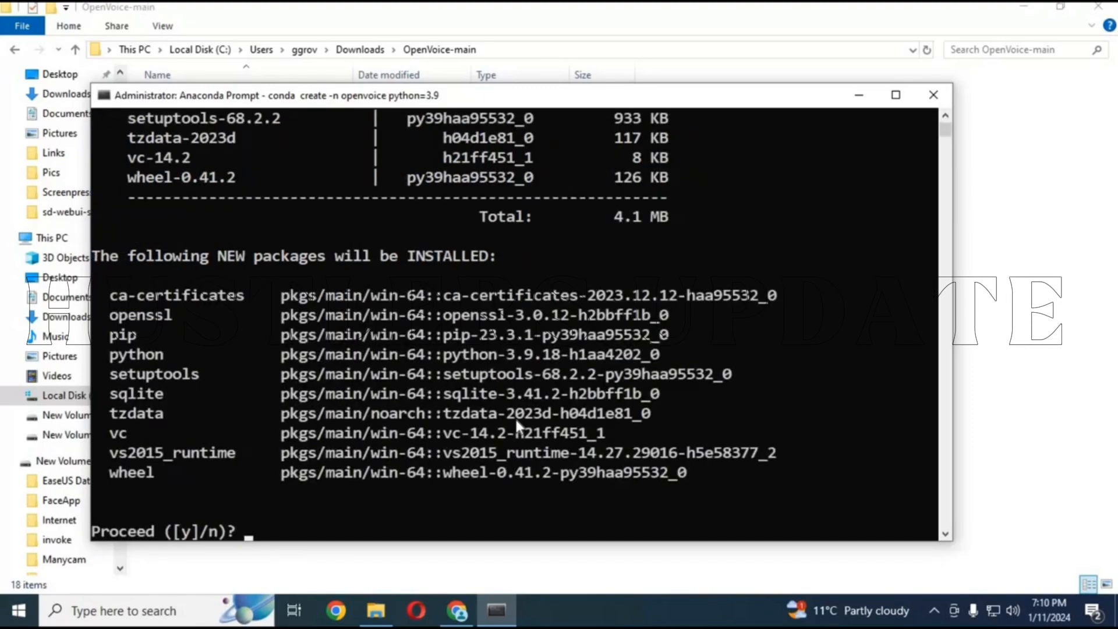
# Confirm the package installation for the new openvoice environment and activate it with "conda activate openvoice"
pyautogui.write('y')
pyautogui.press('Return')
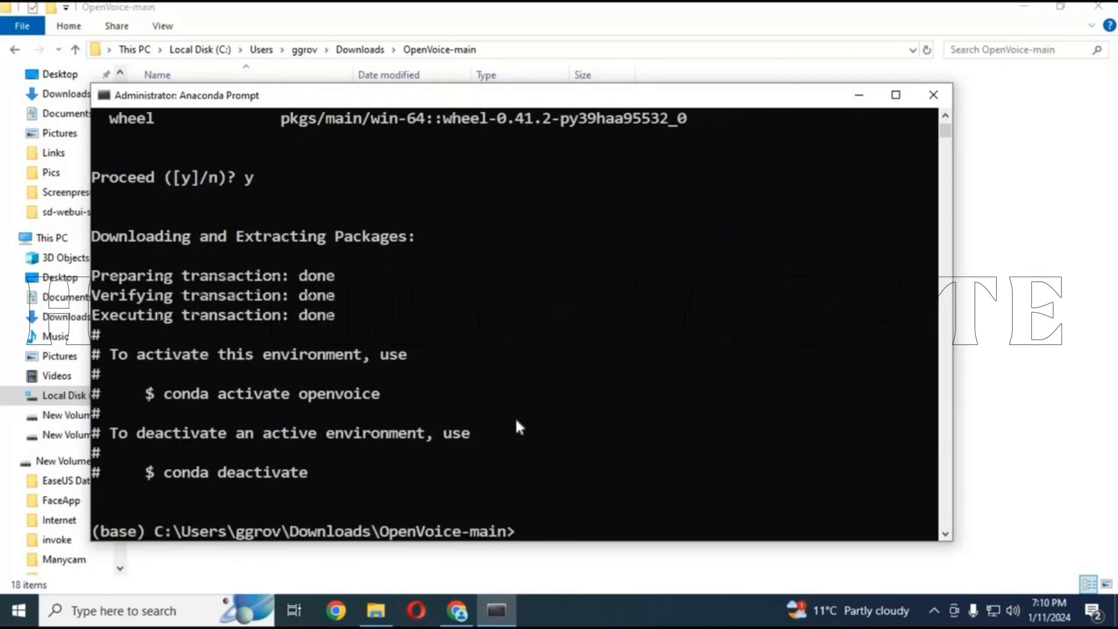
pyautogui.write('conda aciv')
pyautogui.press('BackSpace')
pyautogui.press('BackSpace')
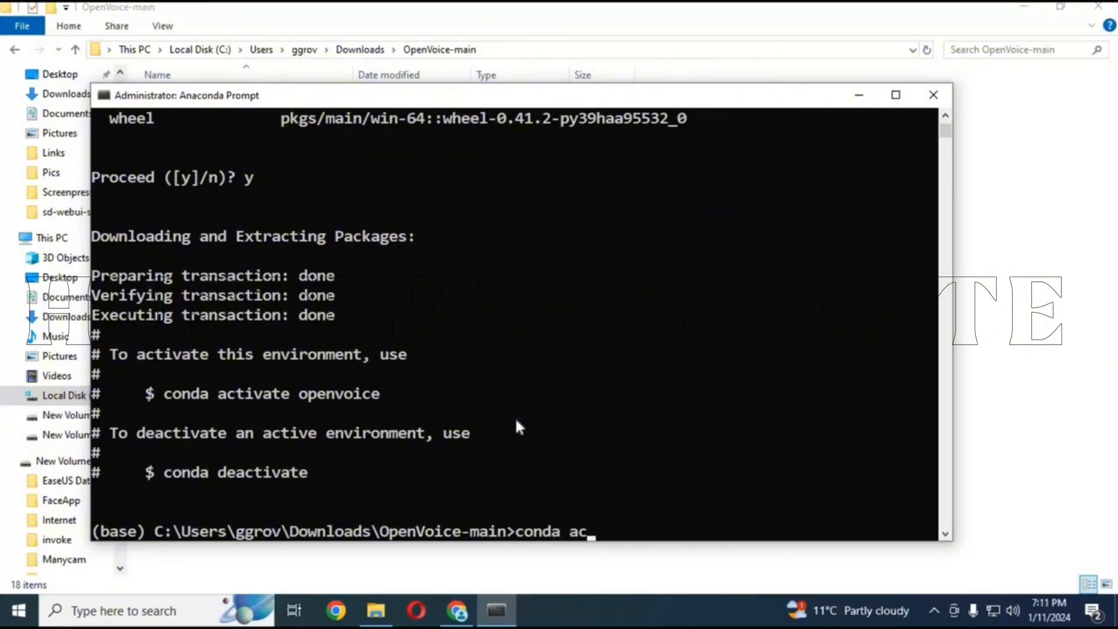
pyautogui.write('tivate ope')
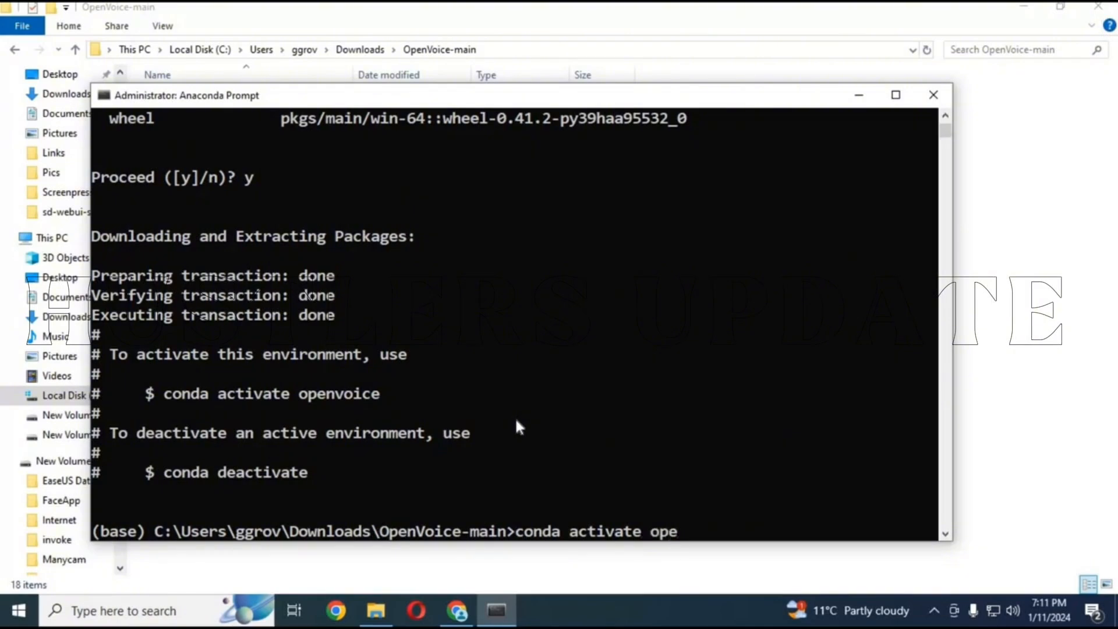
pyautogui.write('nvoi')
pyautogui.write('ce')
pyautogui.press('Return')
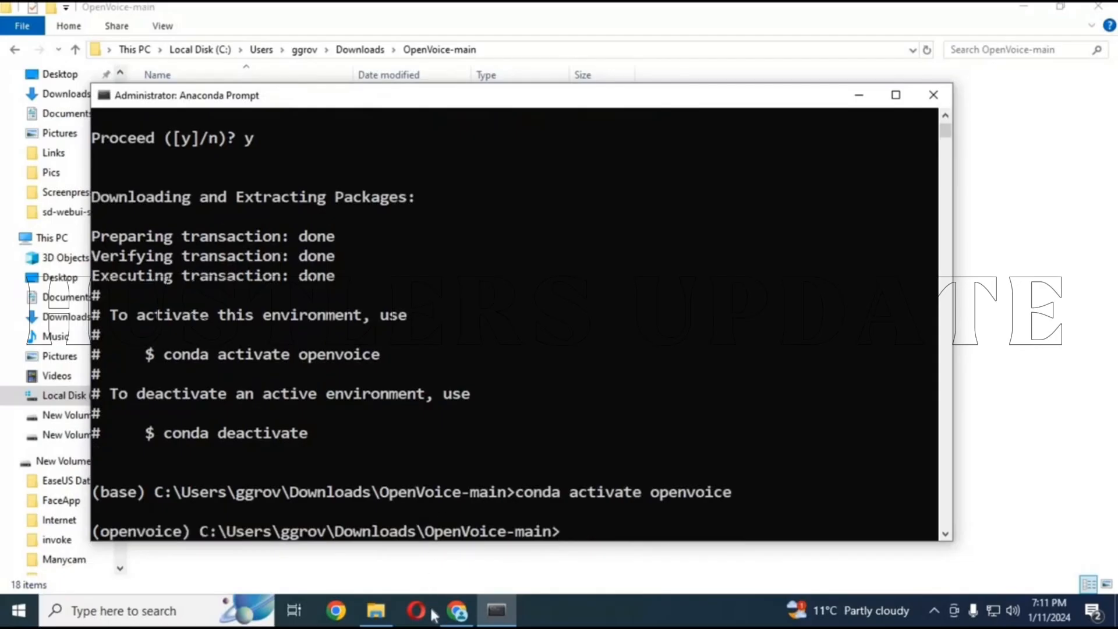
pyautogui.click(458, 612)
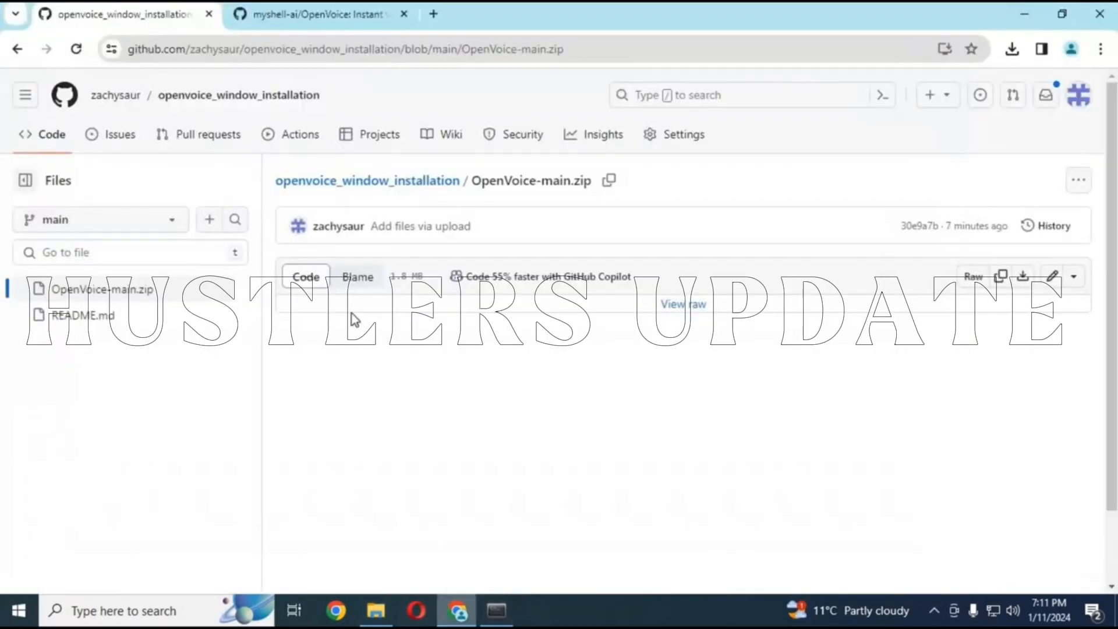
pyautogui.click(226, 99)
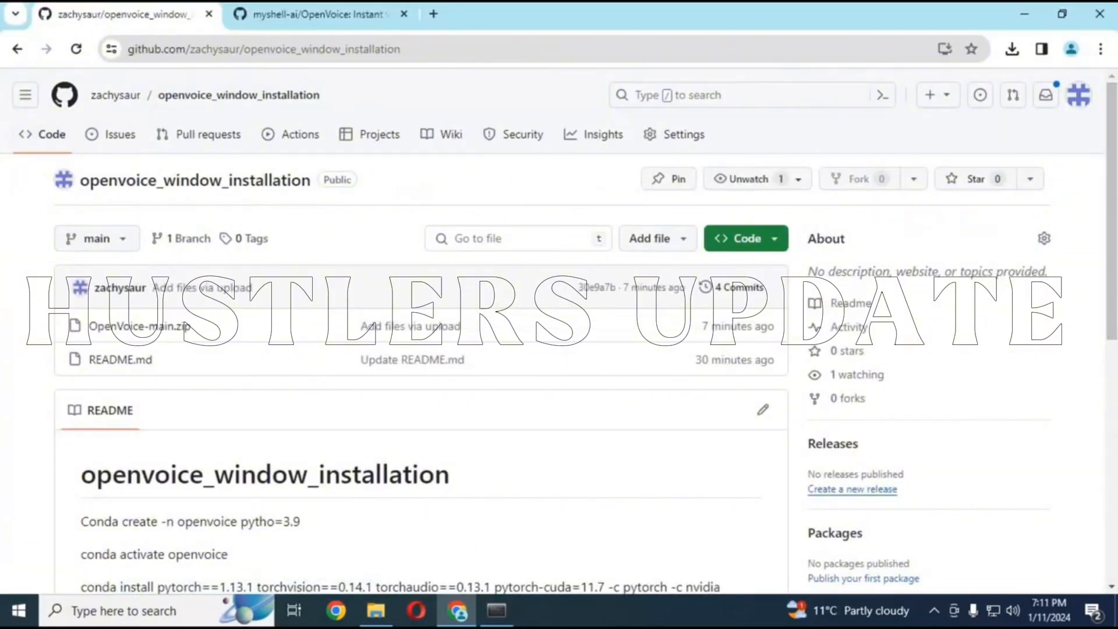
pyautogui.scroll(-4, 469, 325)
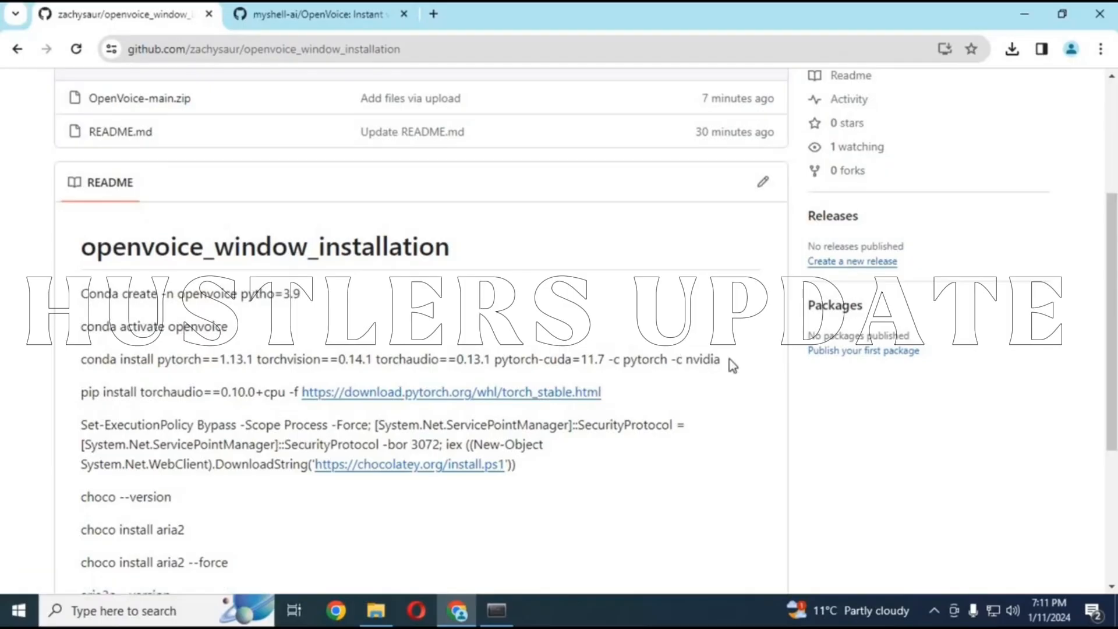
pyautogui.moveTo(725, 361); pyautogui.dragTo(75, 363)
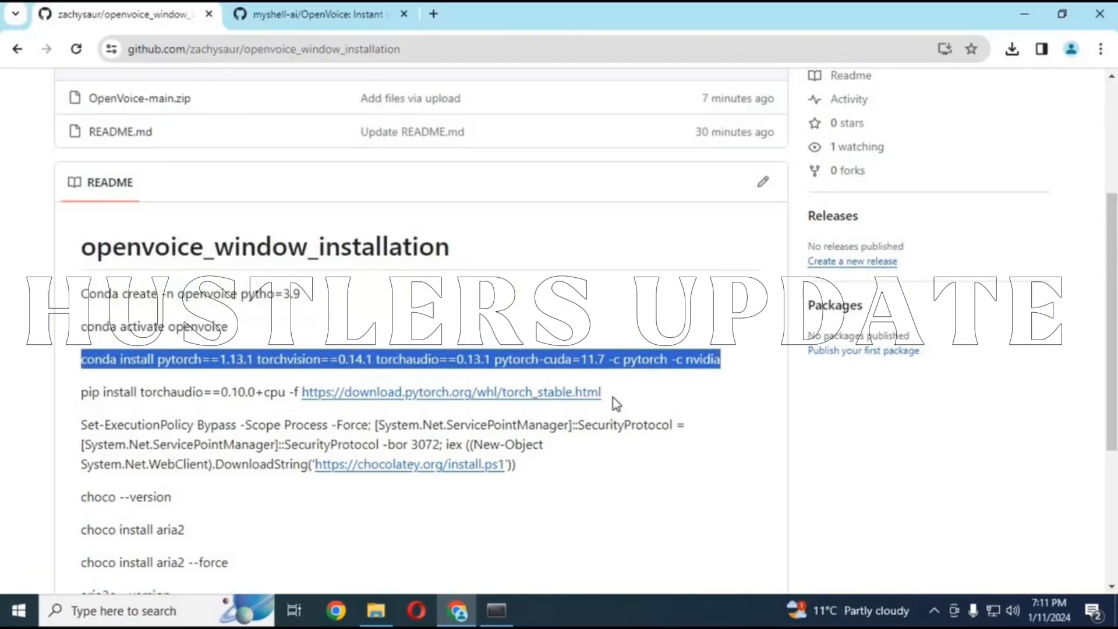
pyautogui.moveTo(613, 397); pyautogui.dragTo(55, 403)
pyautogui.click(89, 399)
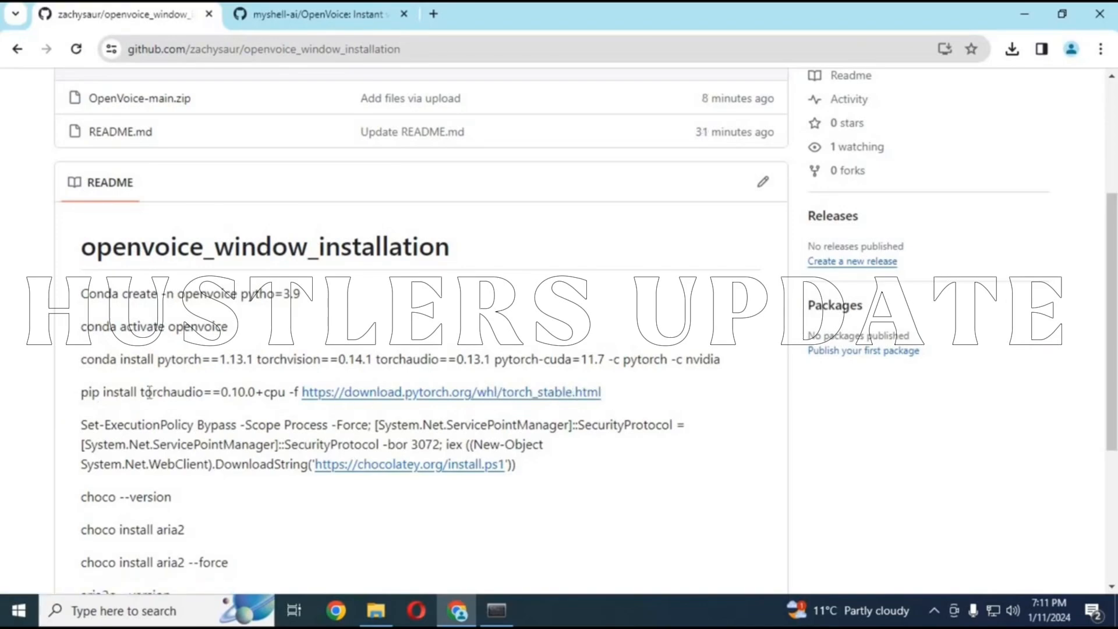
pyautogui.moveTo(82, 392); pyautogui.dragTo(601, 394)
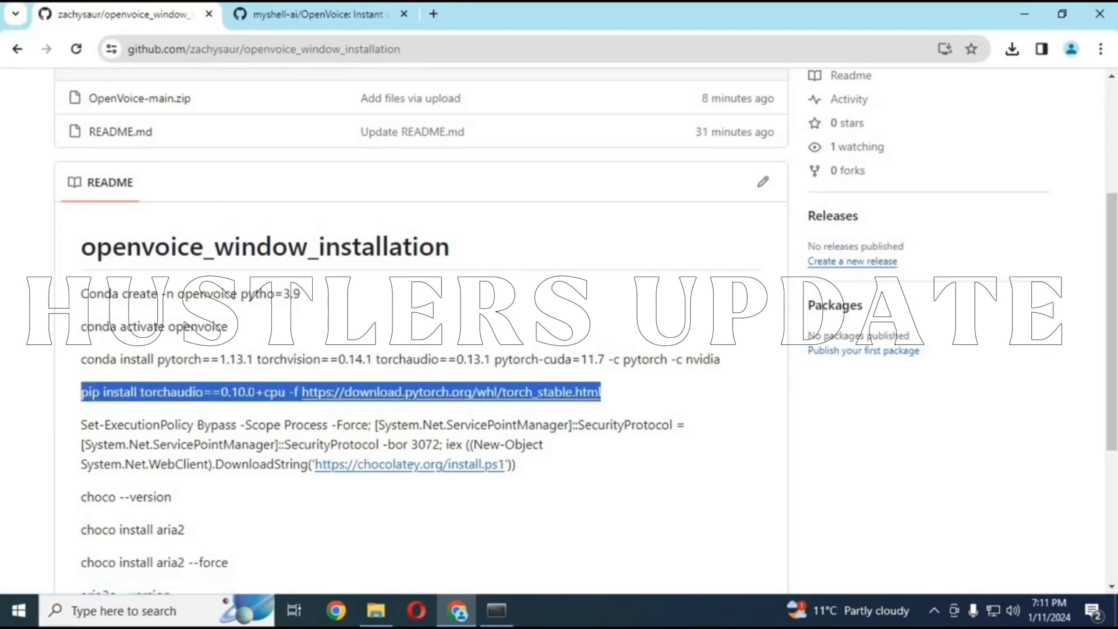
pyautogui.rightClick(254, 391)
pyautogui.click(291, 228)
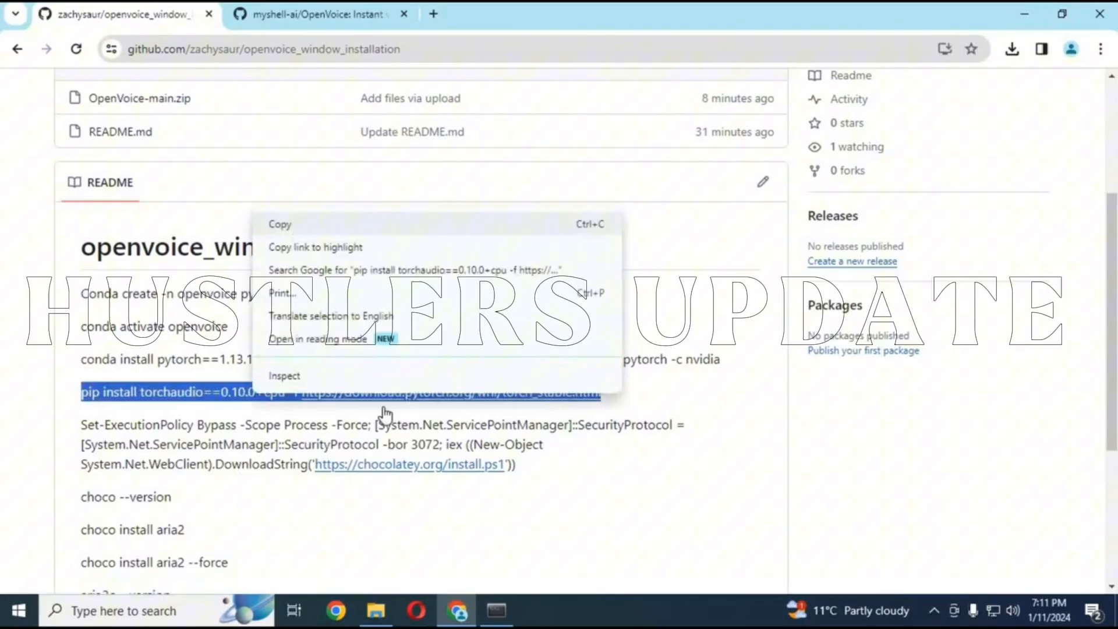
pyautogui.click(498, 616)
pyautogui.hotkey('ctrl', 'v')
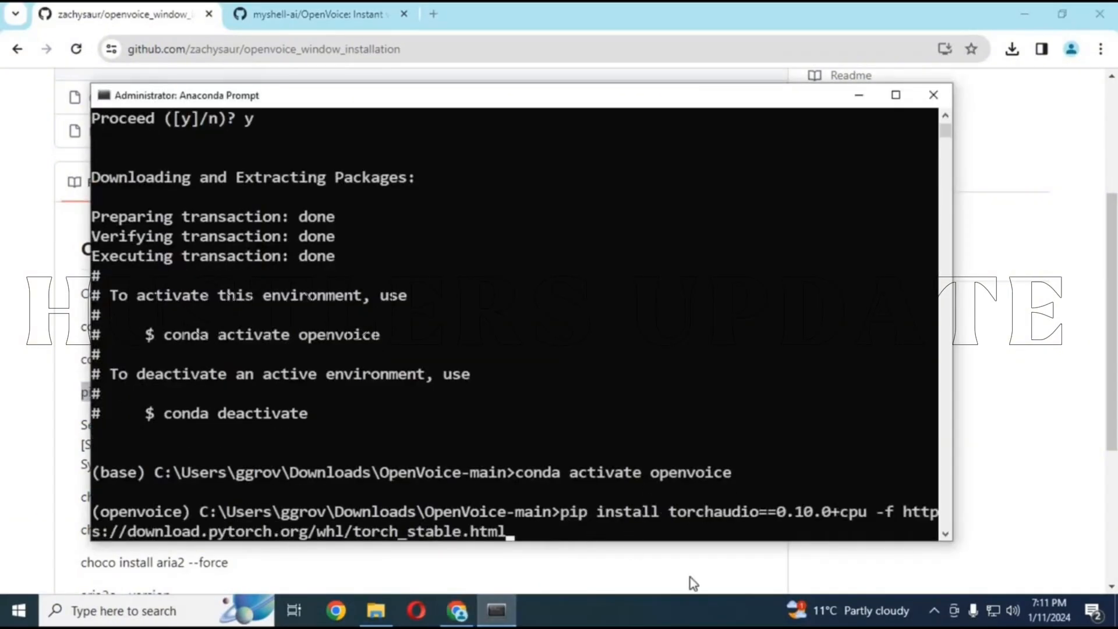
pyautogui.press('Return')
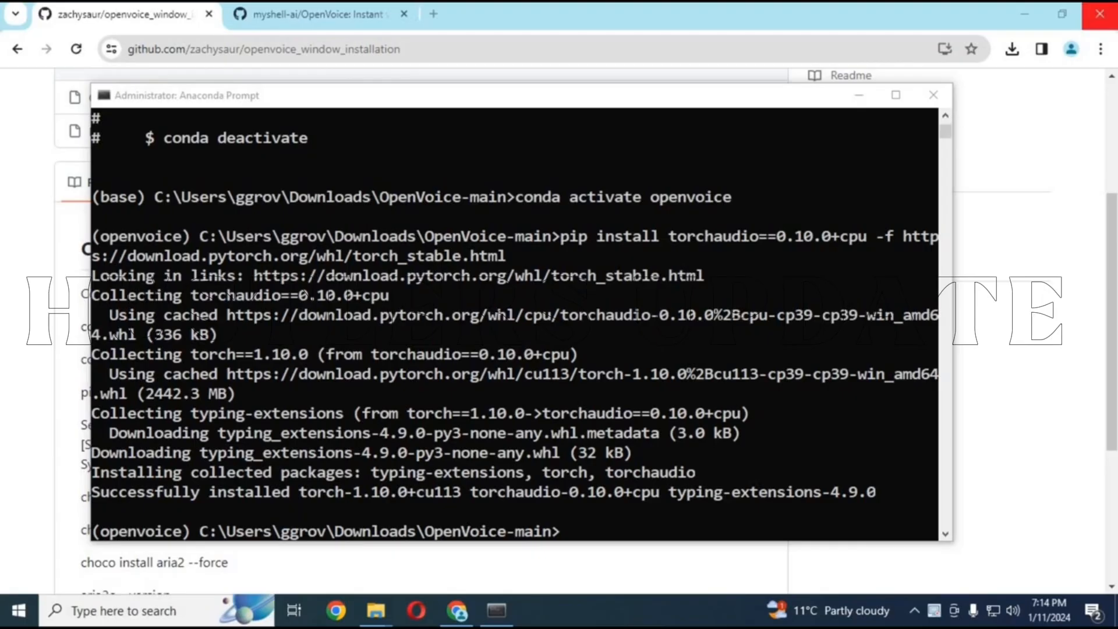
pyautogui.click(31, 360)
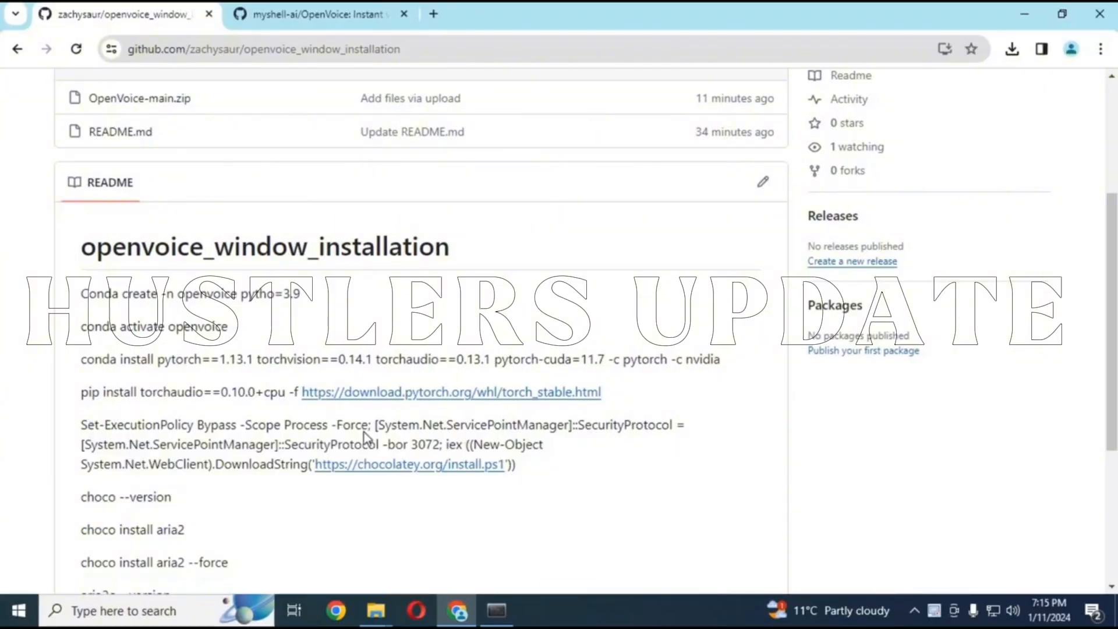
pyautogui.click(122, 612)
pyautogui.write('p')
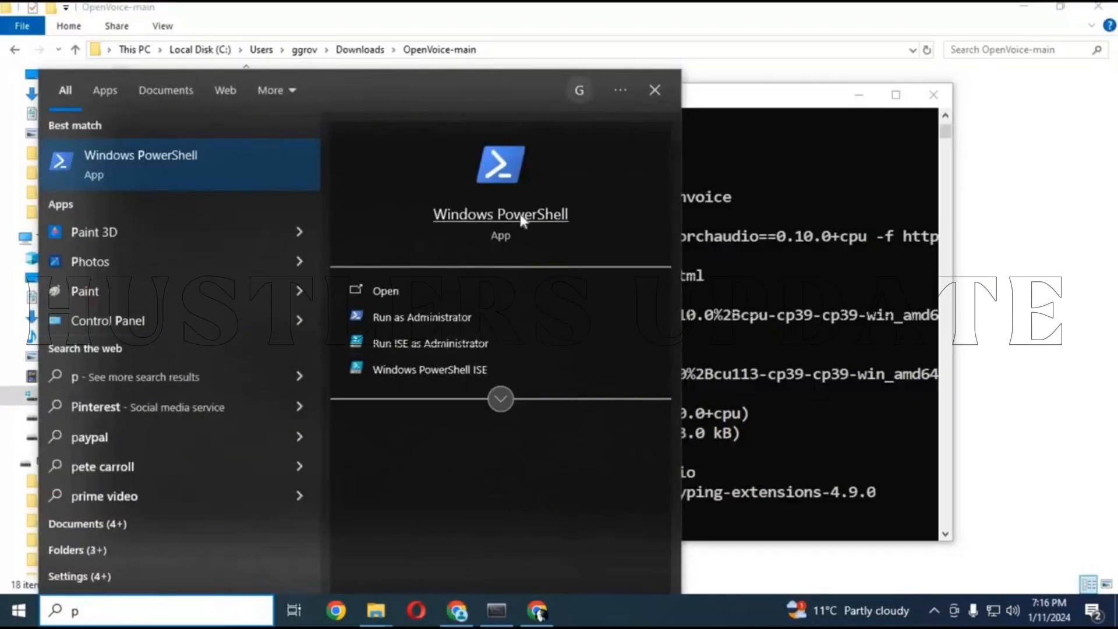
pyautogui.click(438, 322)
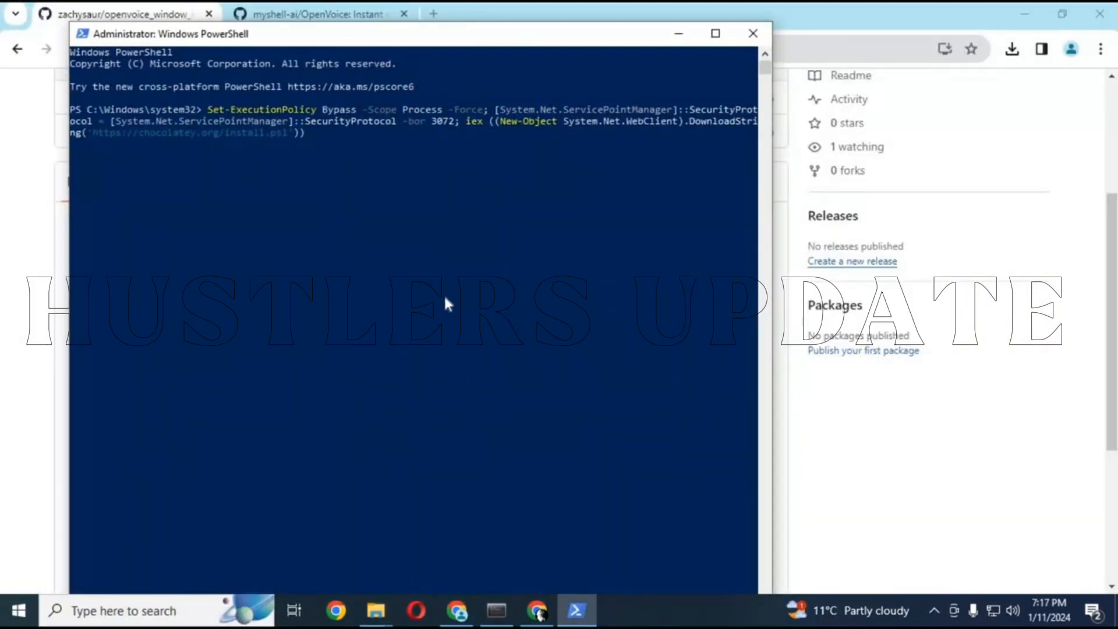
pyautogui.press('Return')
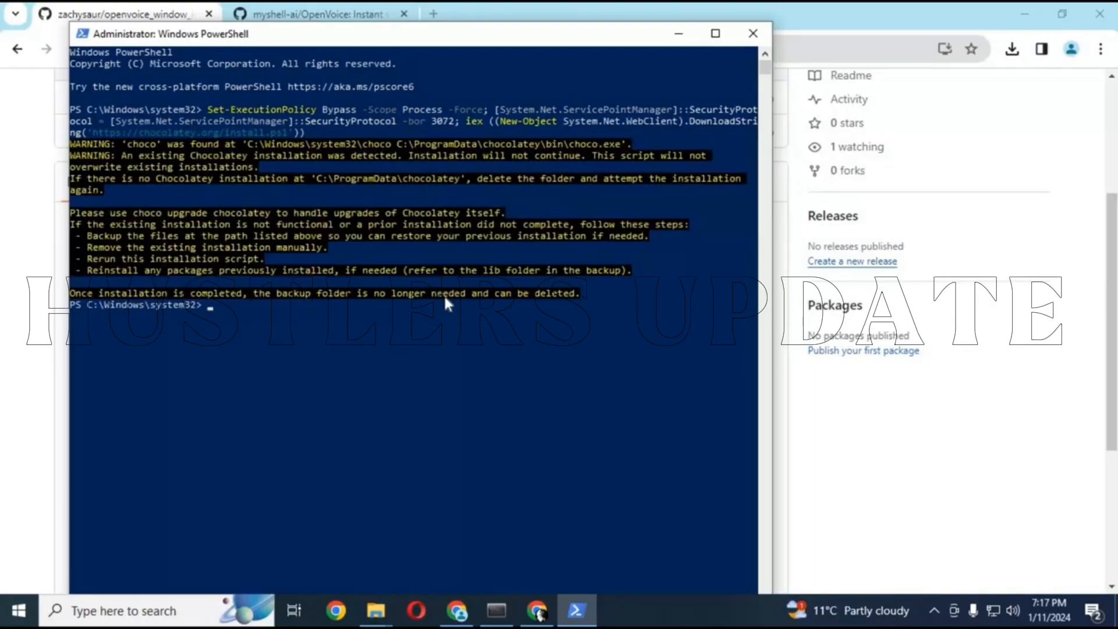
# Copy "choco --version" from the README in the browser, run it in PowerShell, and close PowerShell
pyautogui.click(458, 610)
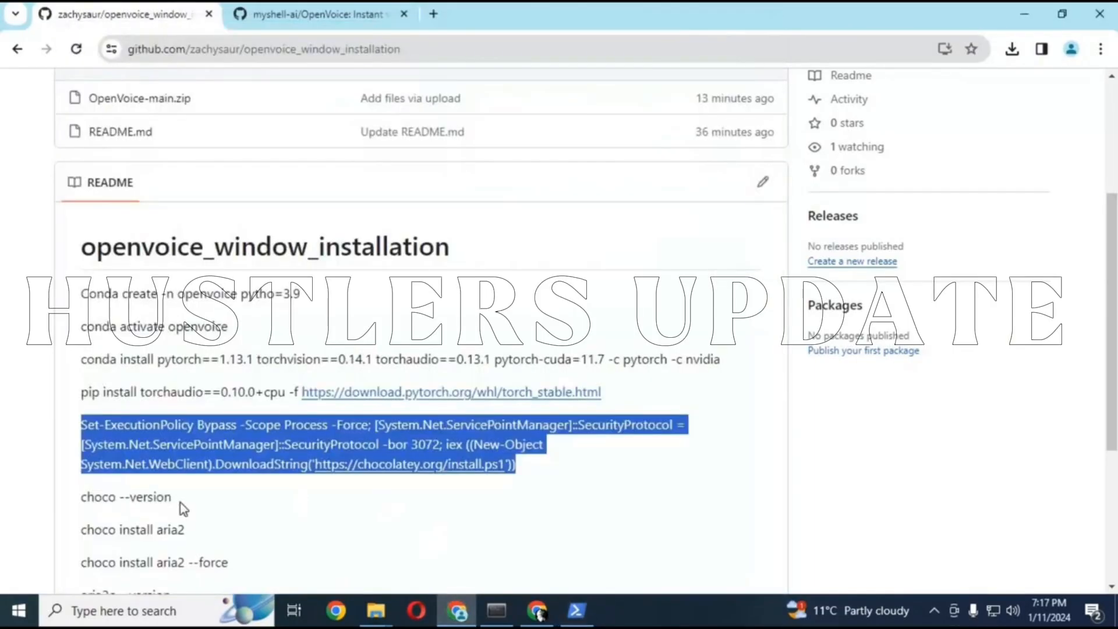
pyautogui.moveTo(177, 498); pyautogui.dragTo(67, 499)
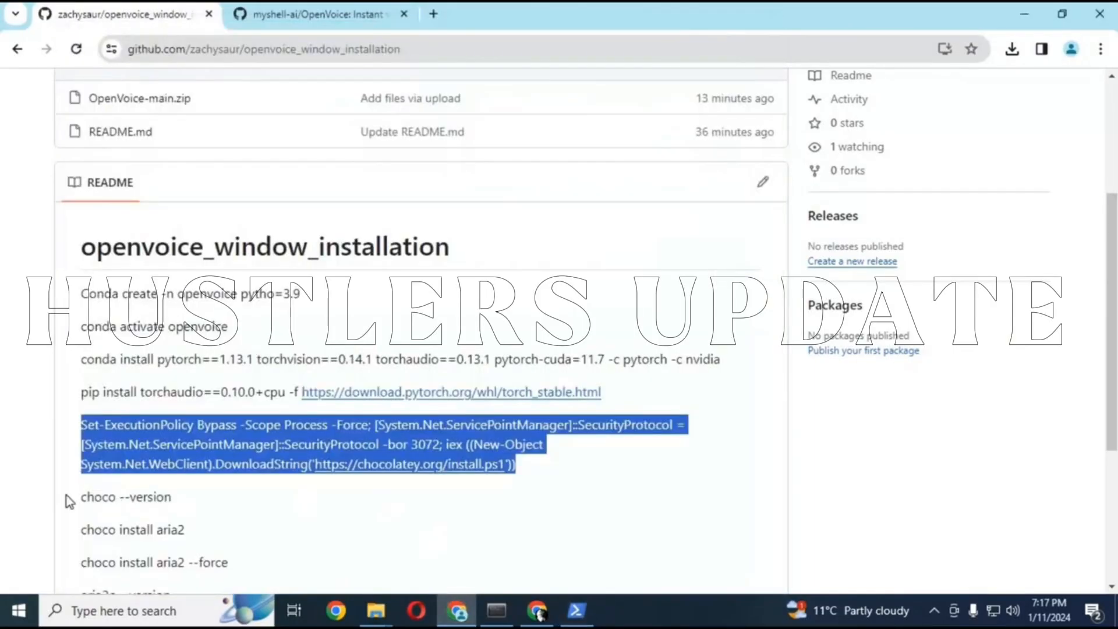
pyautogui.rightClick(103, 501)
pyautogui.click(146, 331)
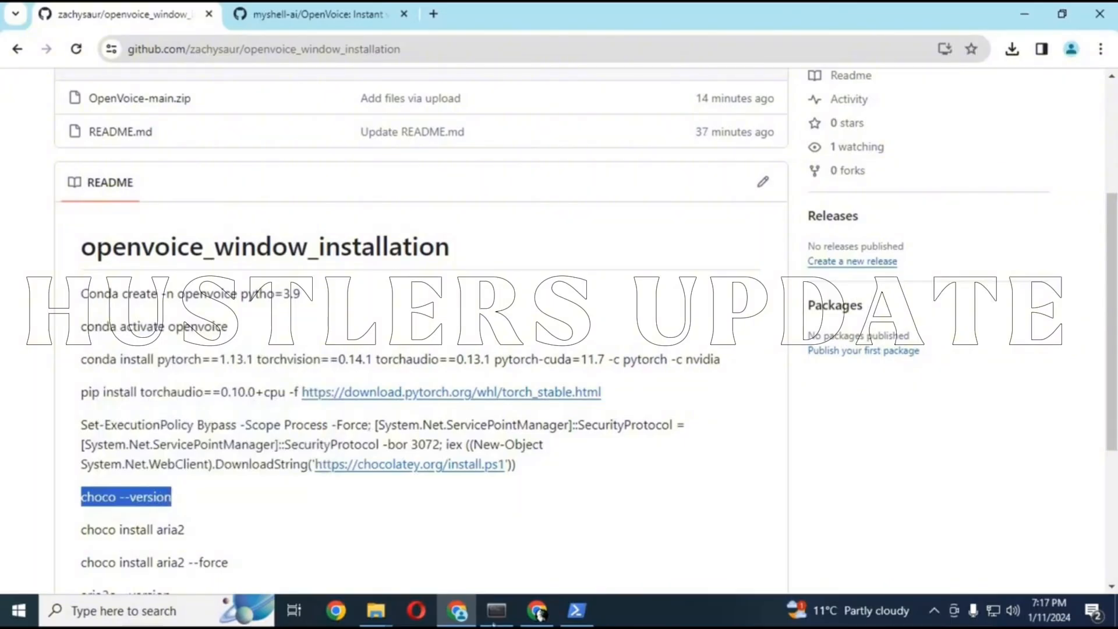
pyautogui.click(555, 593)
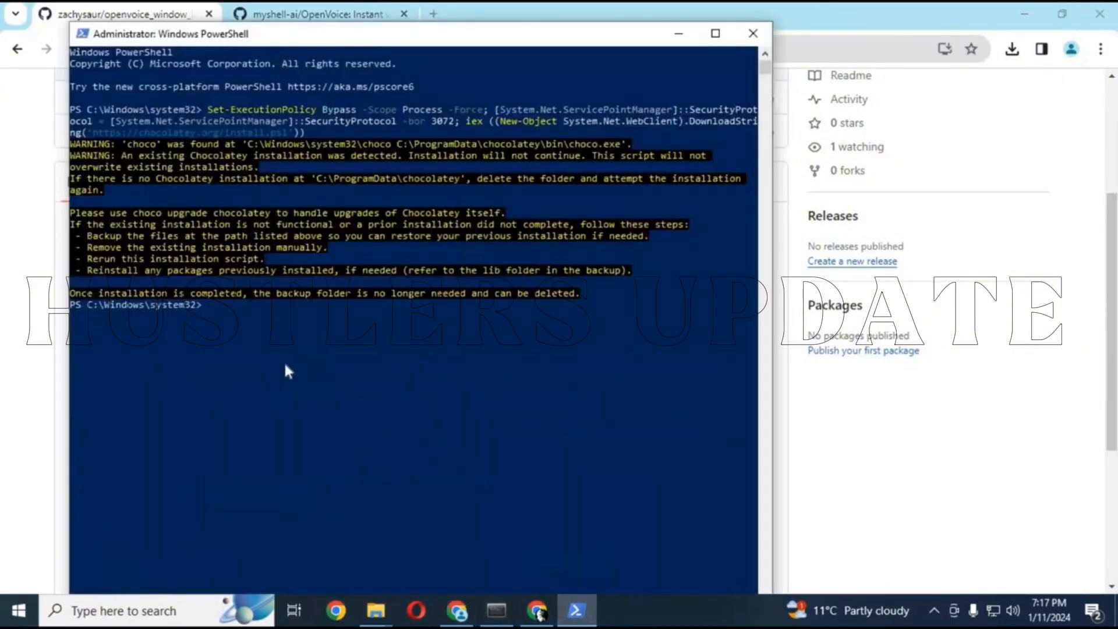
pyautogui.rightClick(285, 366)
pyautogui.press('Return')
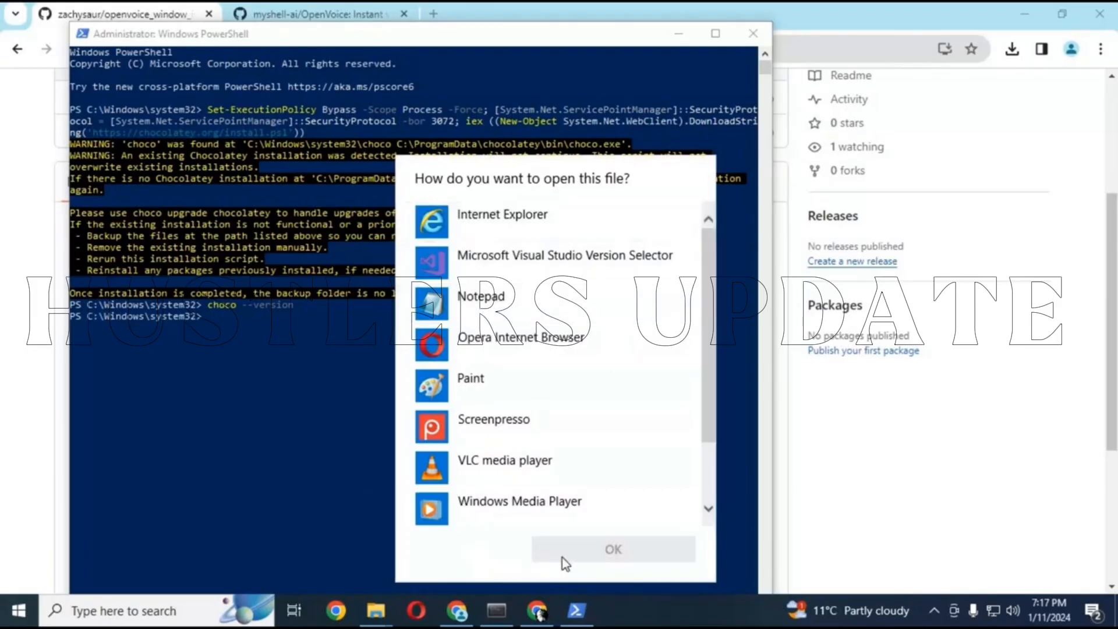
pyautogui.click(295, 391)
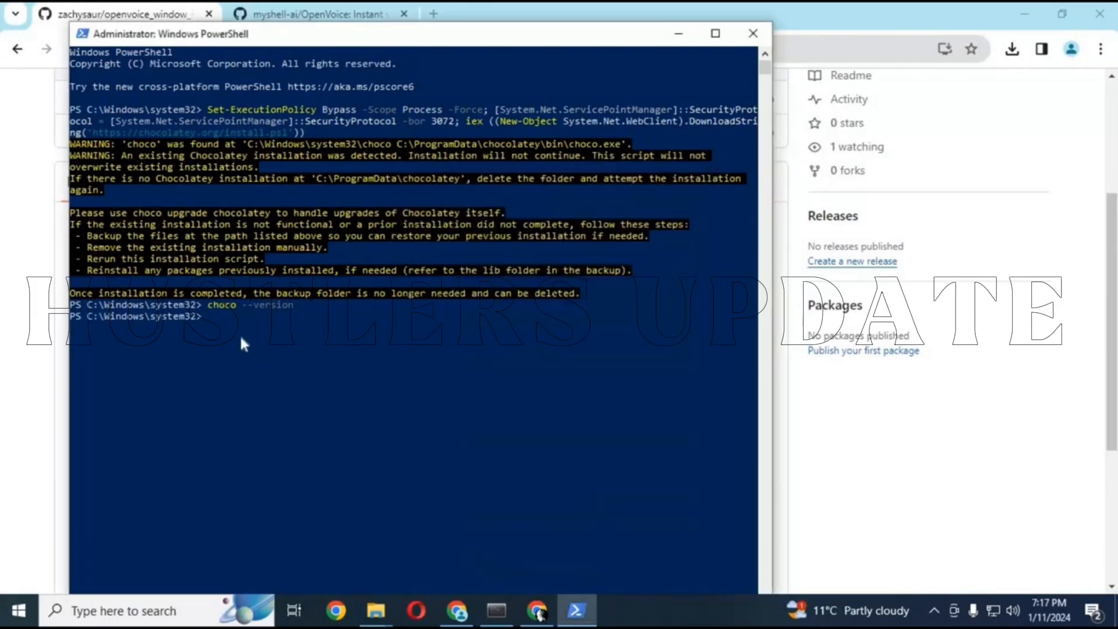
pyautogui.click(753, 34)
# Check the Chocolatey version in Anaconda Prompt with the copied "choco --version" command
pyautogui.click(497, 606)
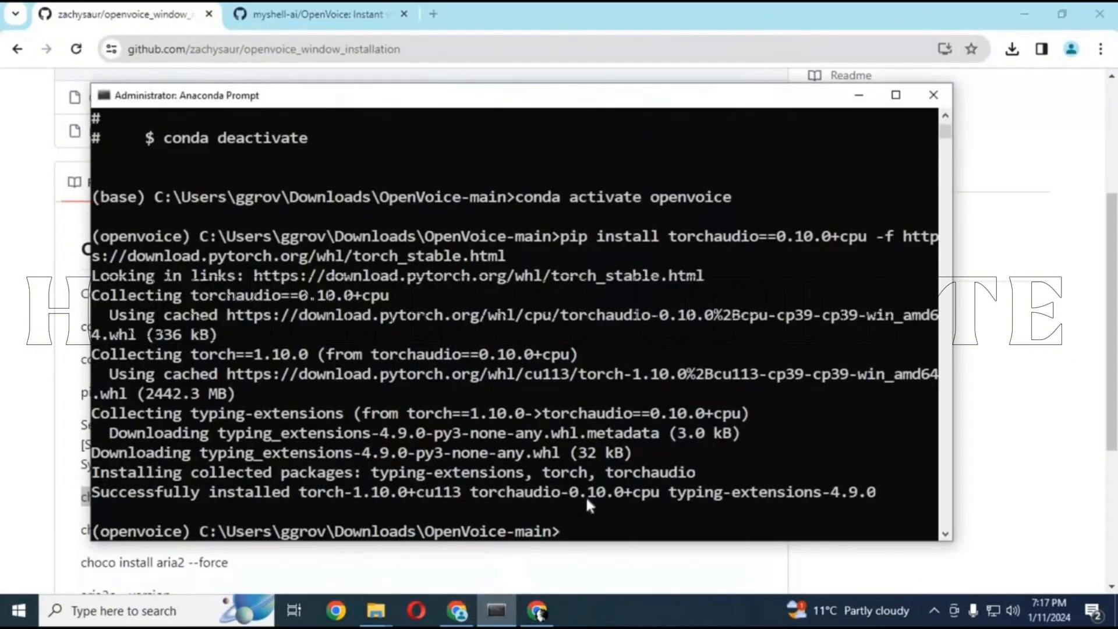
pyautogui.hotkey('ctrl', 'v')
pyautogui.press('Return')
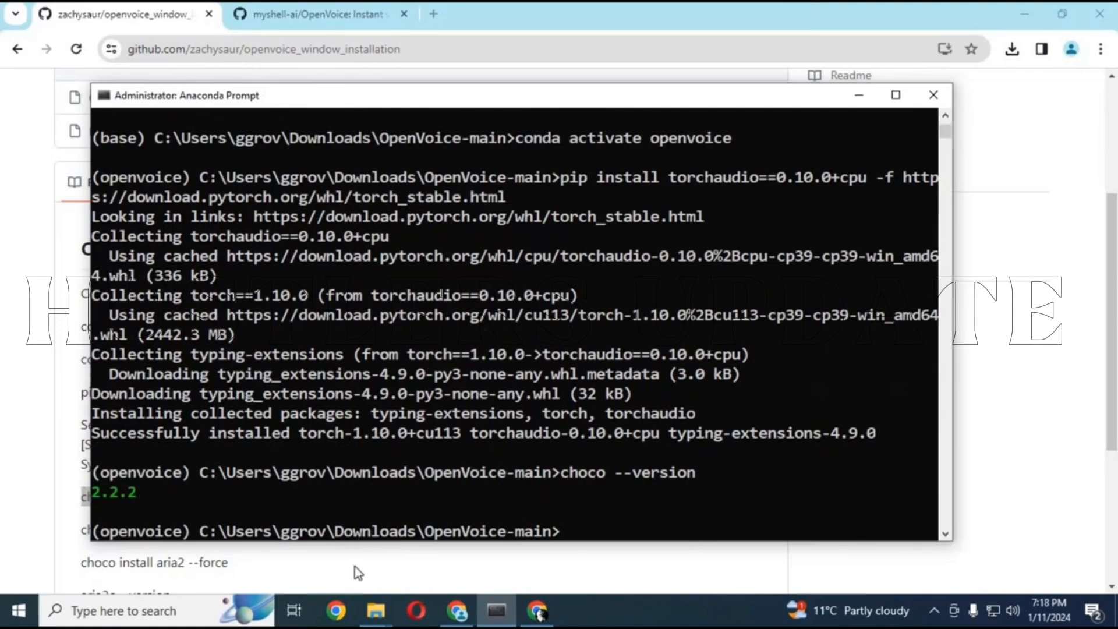
# Copy "choco install aria2" from the README in the browser and run it in Anaconda Prompt
pyautogui.click(320, 566)
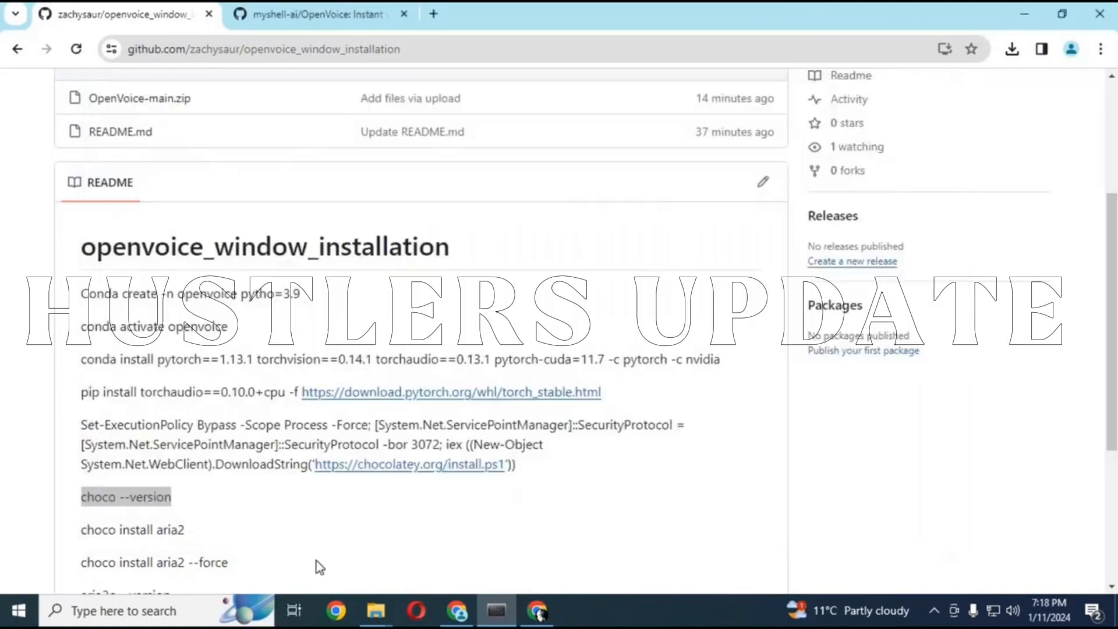
pyautogui.moveTo(186, 532); pyautogui.dragTo(80, 532)
pyautogui.rightClick(111, 535)
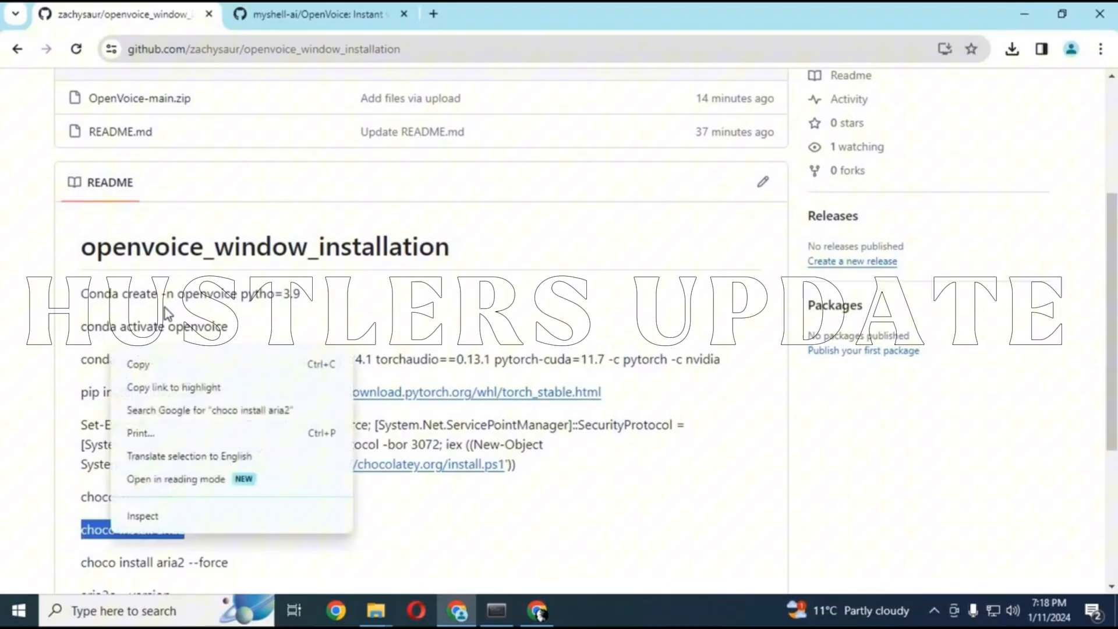
pyautogui.click(139, 369)
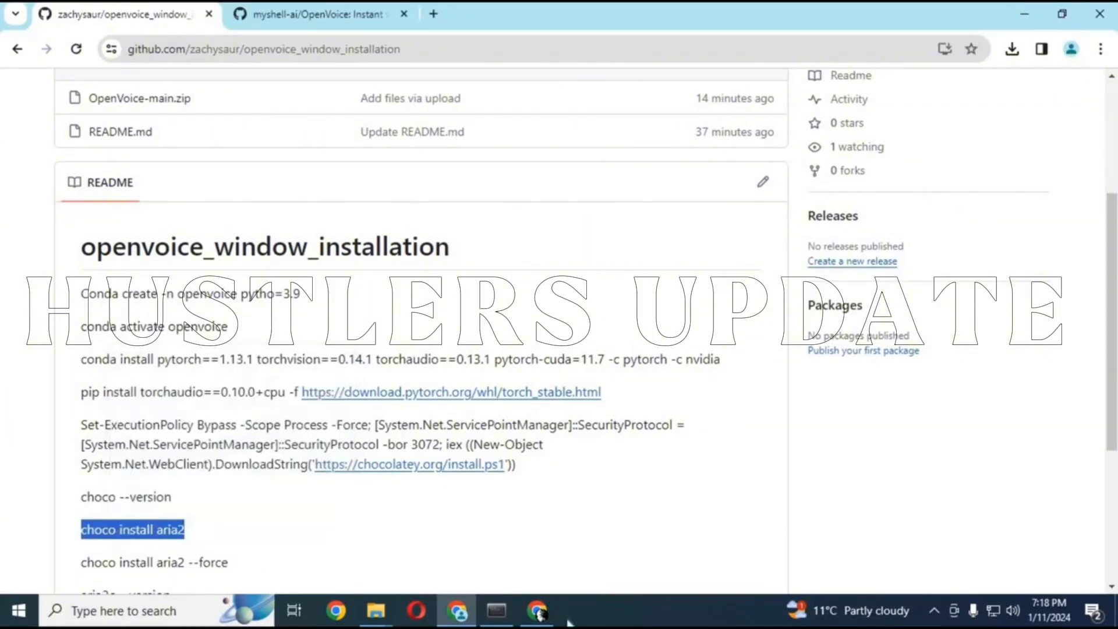
pyautogui.click(488, 615)
pyautogui.rightClick(641, 536)
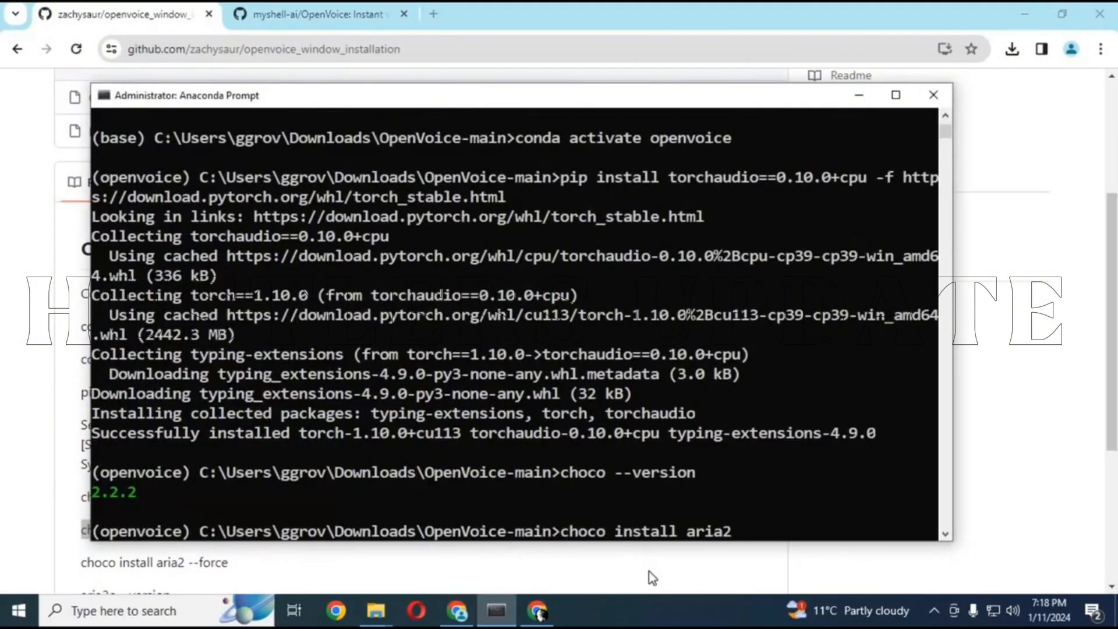
pyautogui.press('Return')
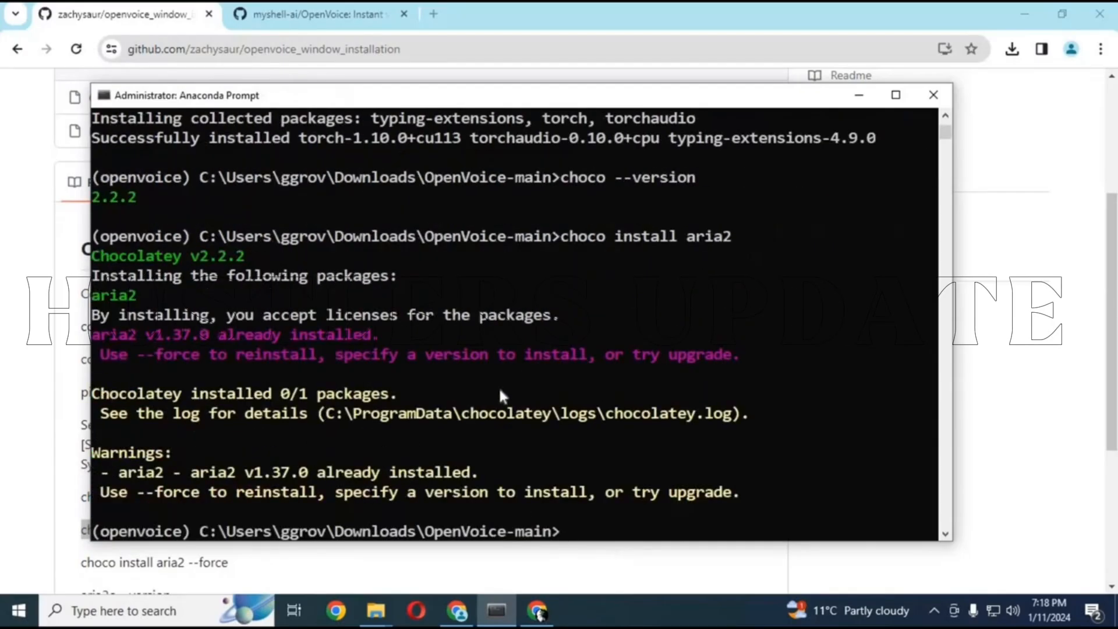
# Check the aria2 version by copying "aria2c --version" from the README in the browser and running it in Anaconda Prompt
pyautogui.click(517, 563)
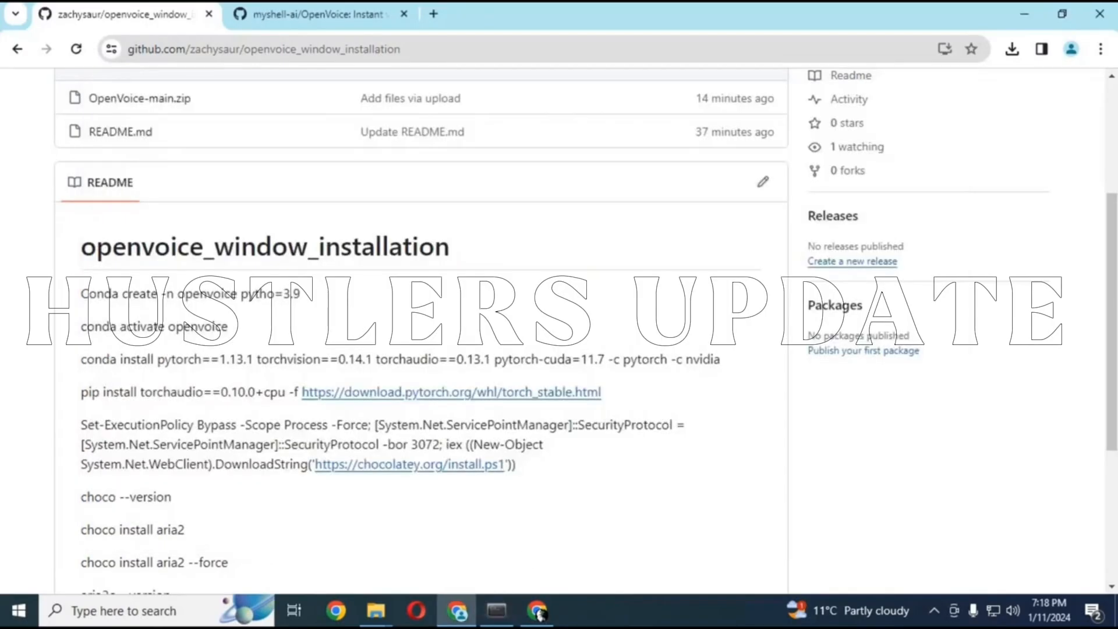
pyautogui.scroll(-3, 188, 432)
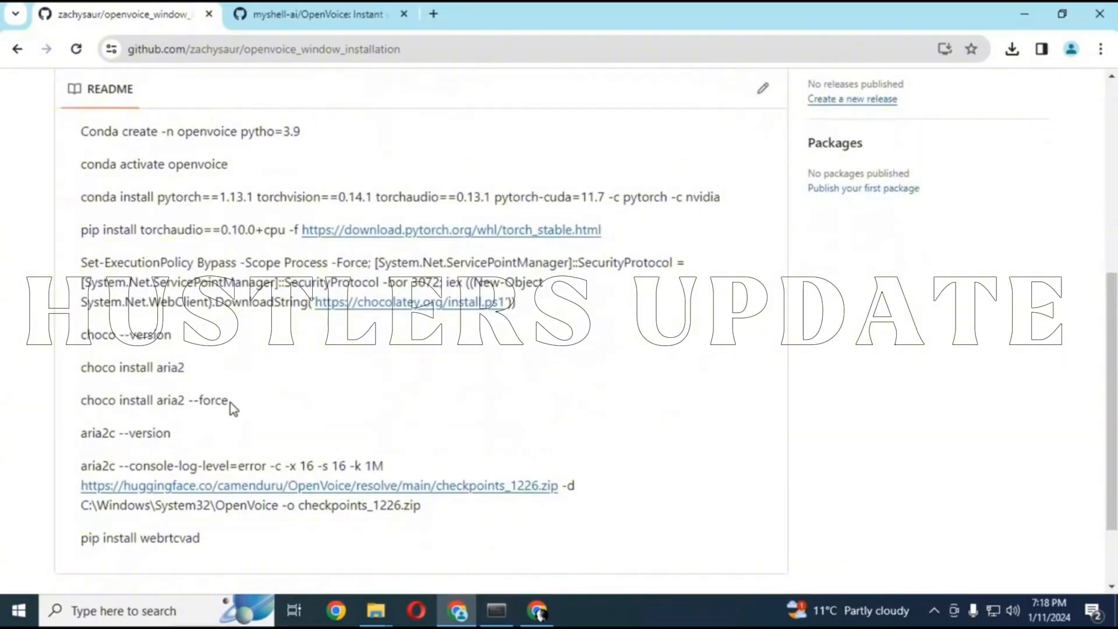
pyautogui.moveTo(229, 402); pyautogui.dragTo(81, 402)
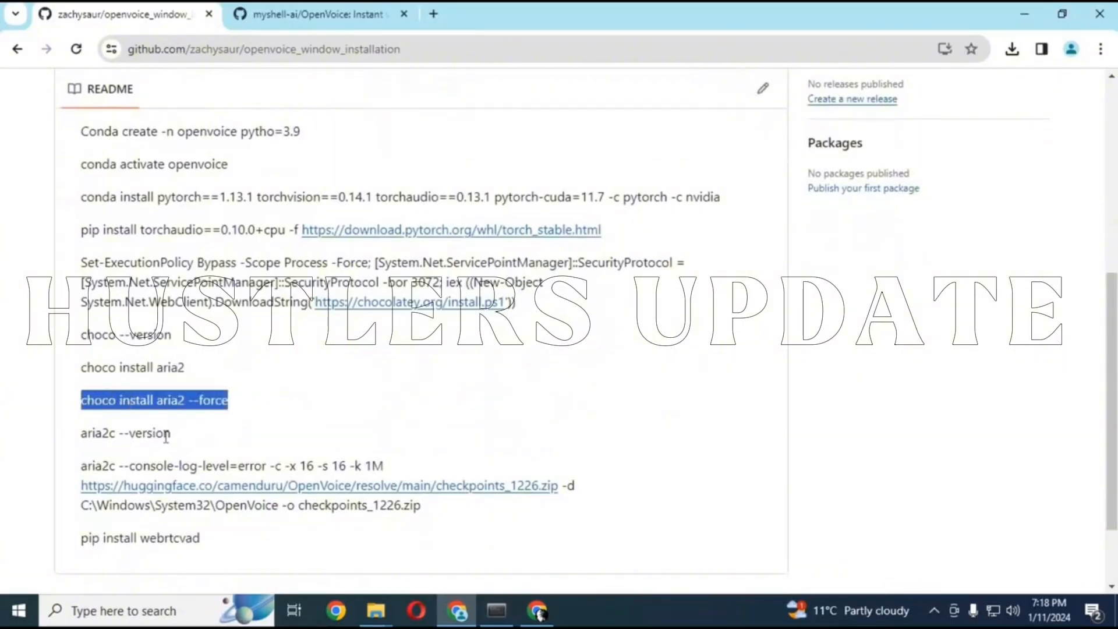
pyautogui.moveTo(182, 436); pyautogui.dragTo(81, 434)
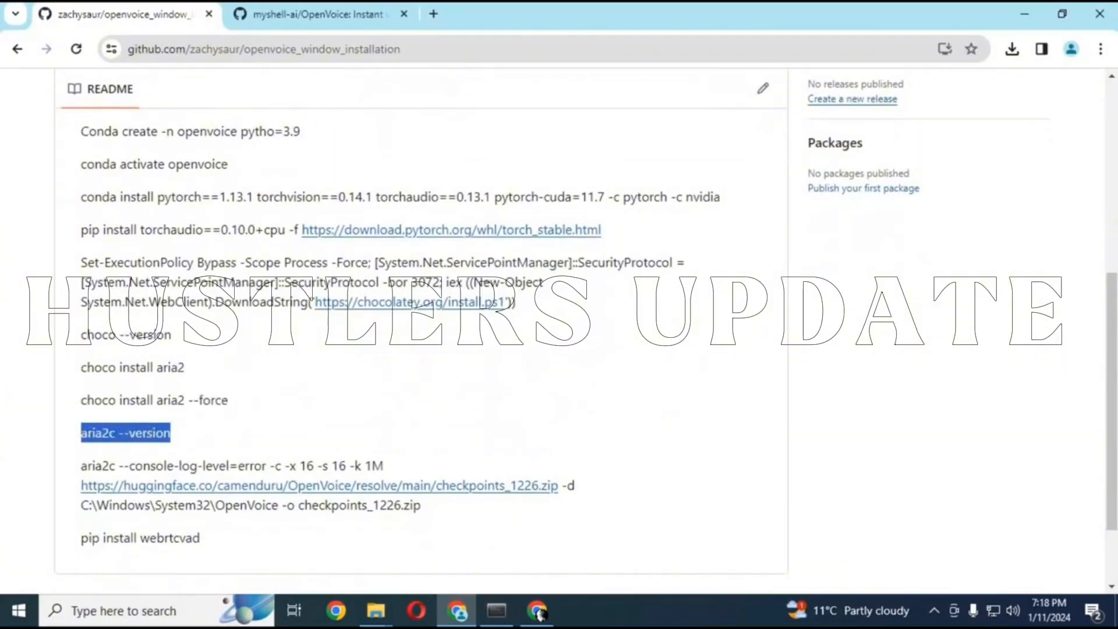
pyautogui.rightClick(114, 433)
pyautogui.click(167, 259)
pyautogui.click(497, 611)
pyautogui.rightClick(602, 525)
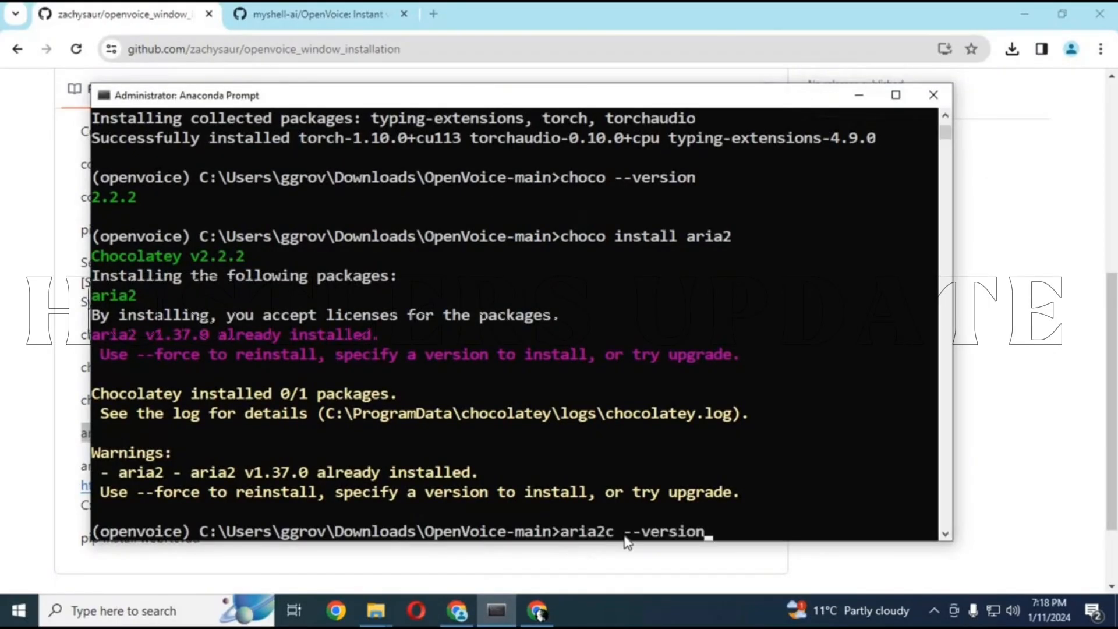
pyautogui.press('Return')
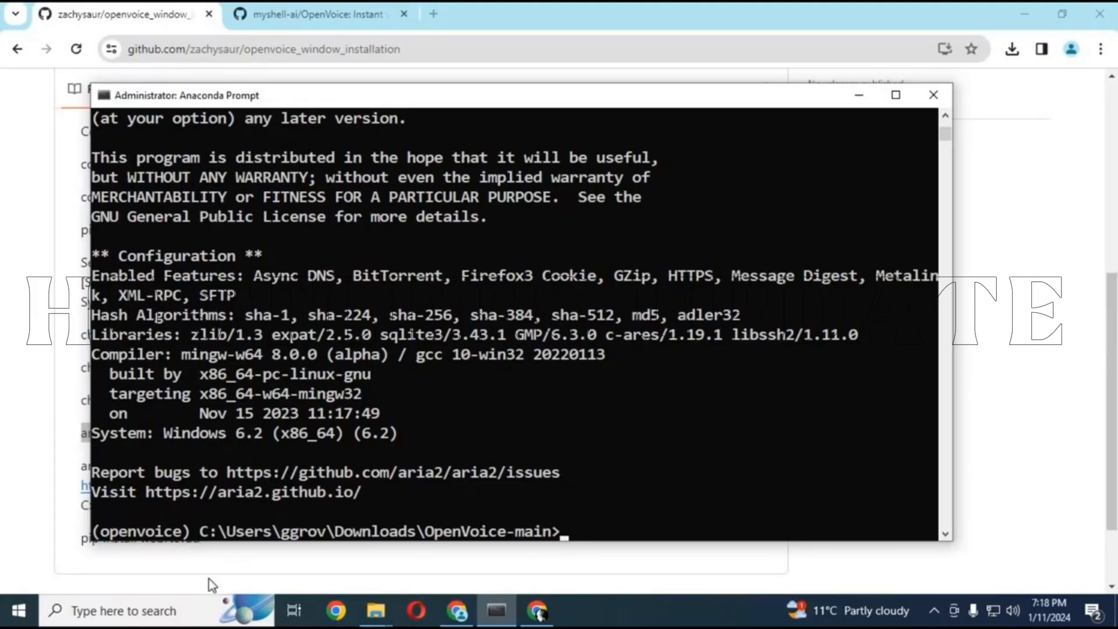
# Copy the aria2c checkpoints_1226.zip download command from the README and run it in Anaconda Prompt with Downloads\OpenVoice-main as the destination folder
pyautogui.click(216, 564)
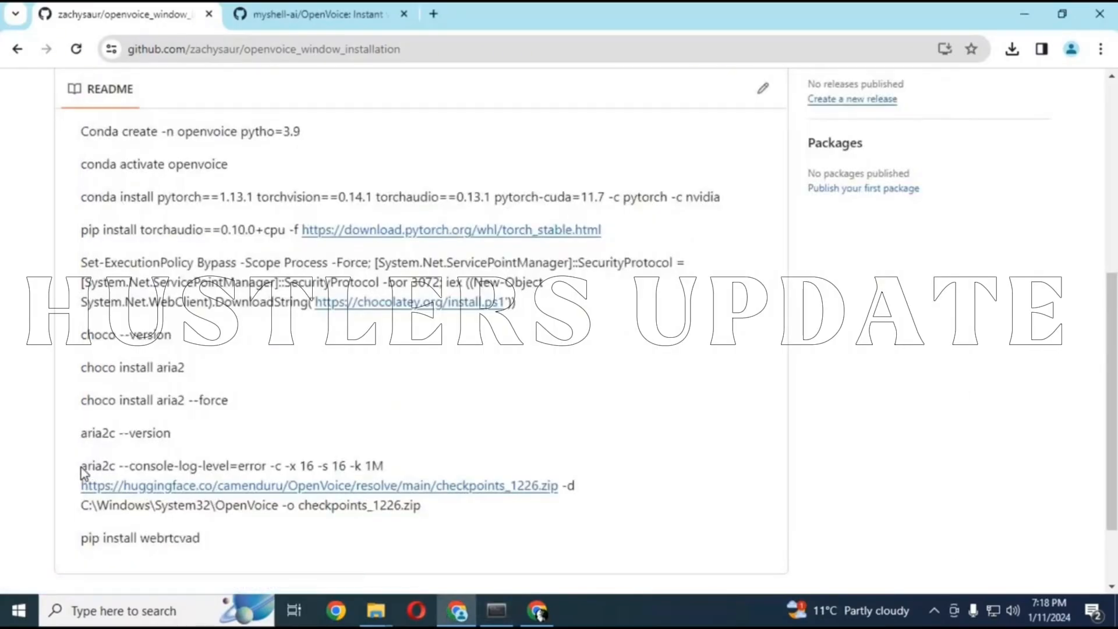
pyautogui.moveTo(81, 466); pyautogui.dragTo(425, 504)
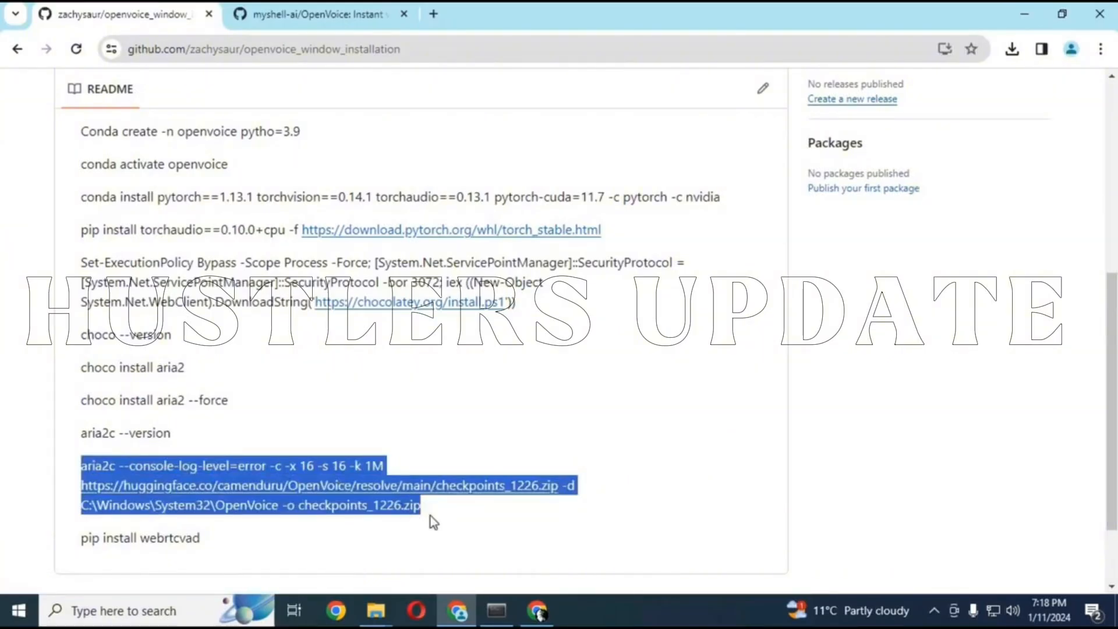
pyautogui.click(442, 515)
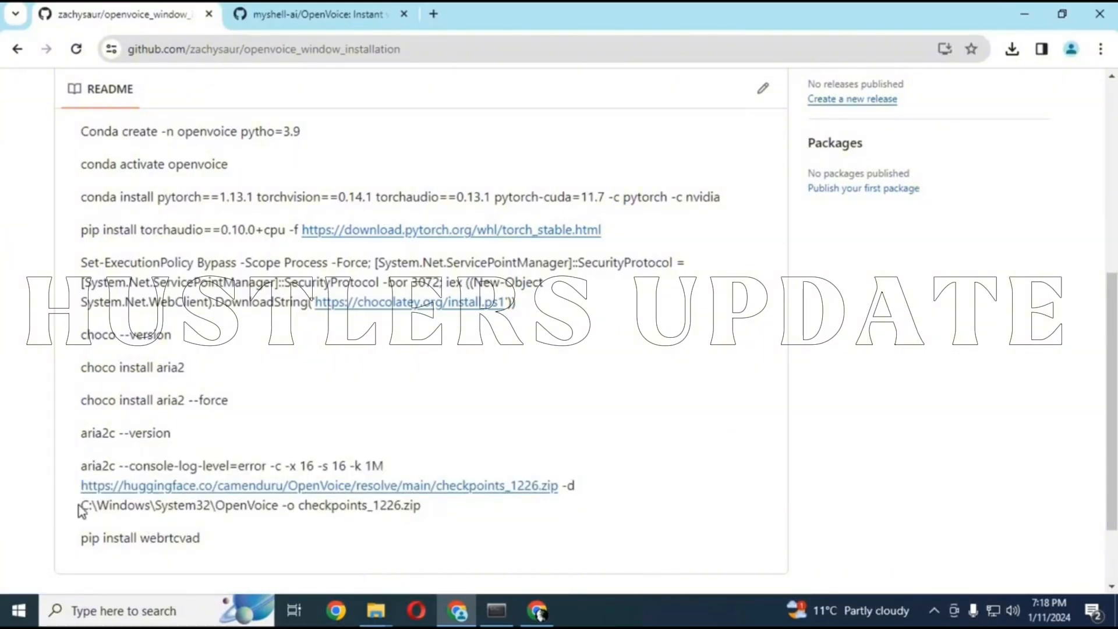
pyautogui.moveTo(81, 505); pyautogui.dragTo(278, 505)
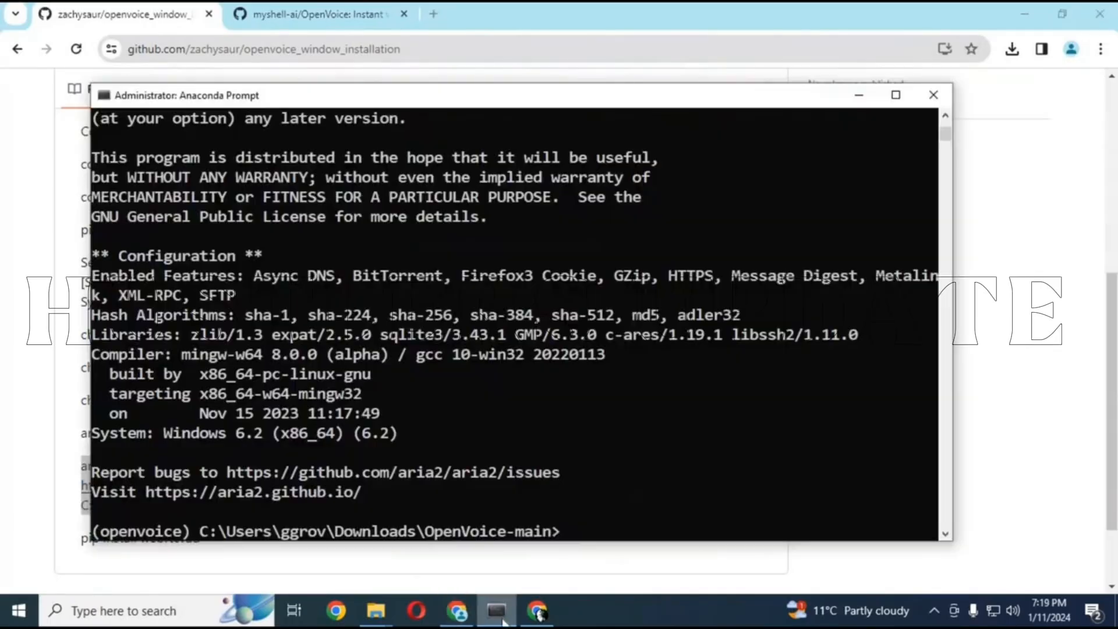
pyautogui.hotkey('ctrl', 'v')
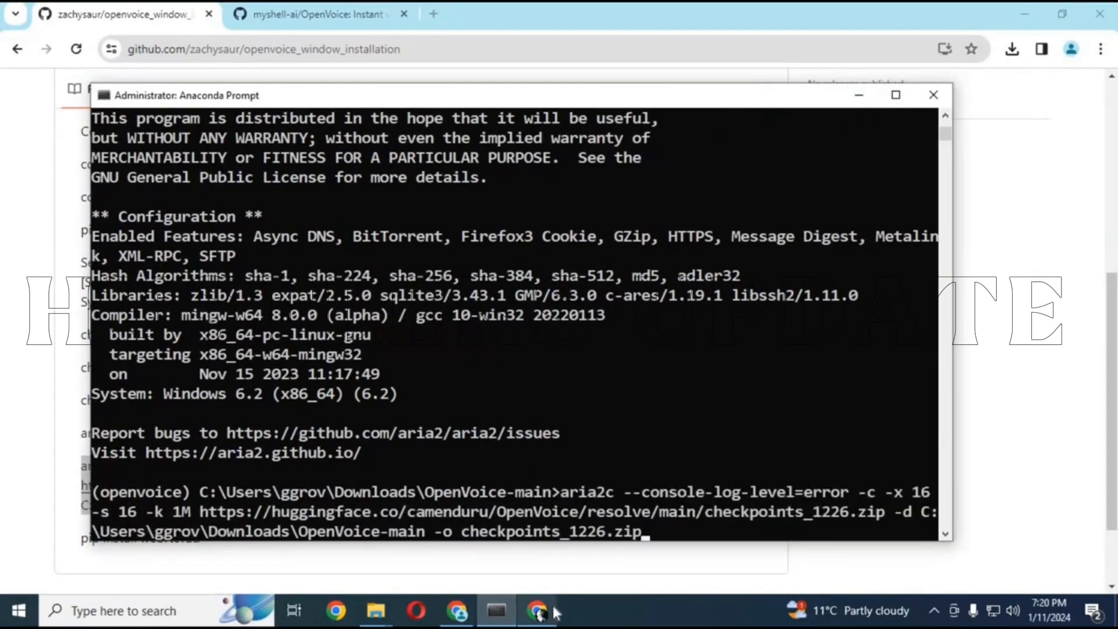
pyautogui.moveTo(552, 612)
pyautogui.press('Return')
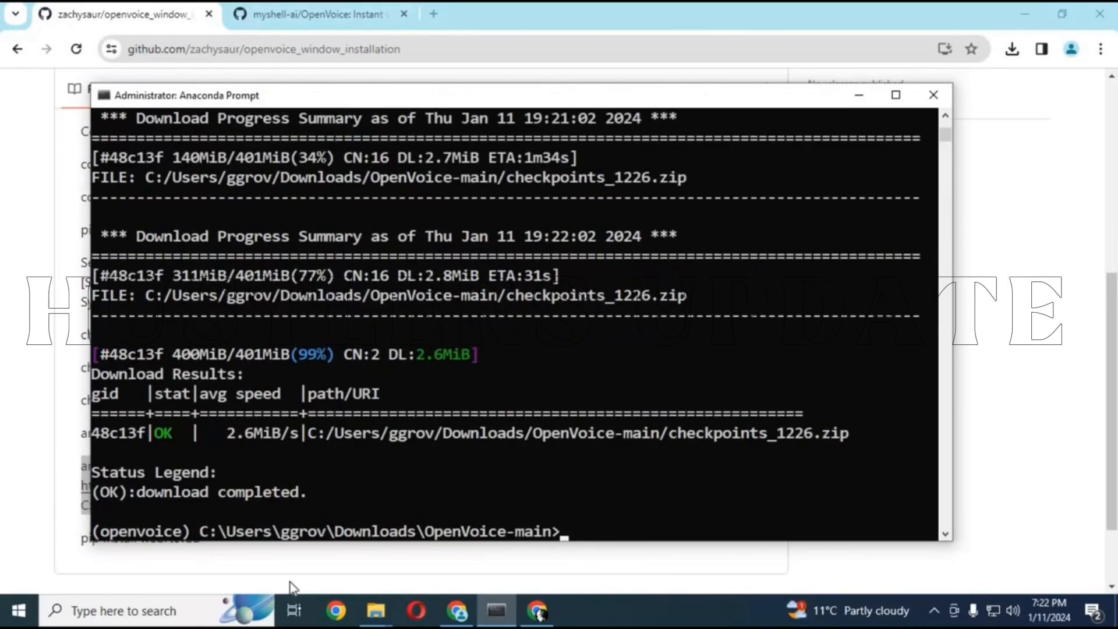
# Extract the checkpoints_1226 archive directly into the OpenVoice-main folder in File Explorer
pyautogui.click(376, 611)
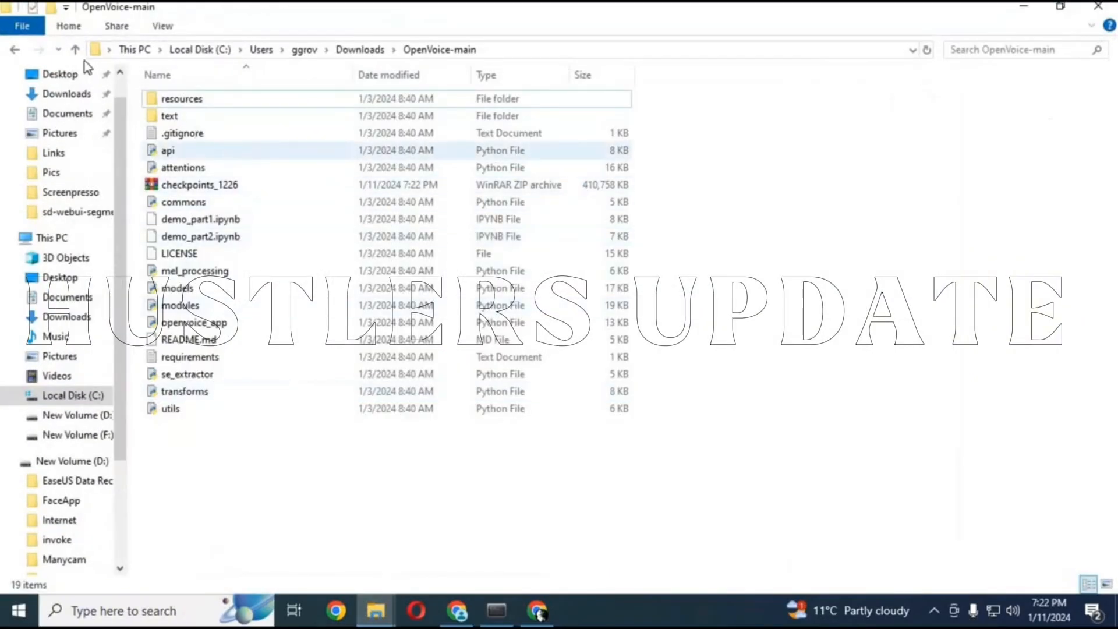
pyautogui.click(75, 50)
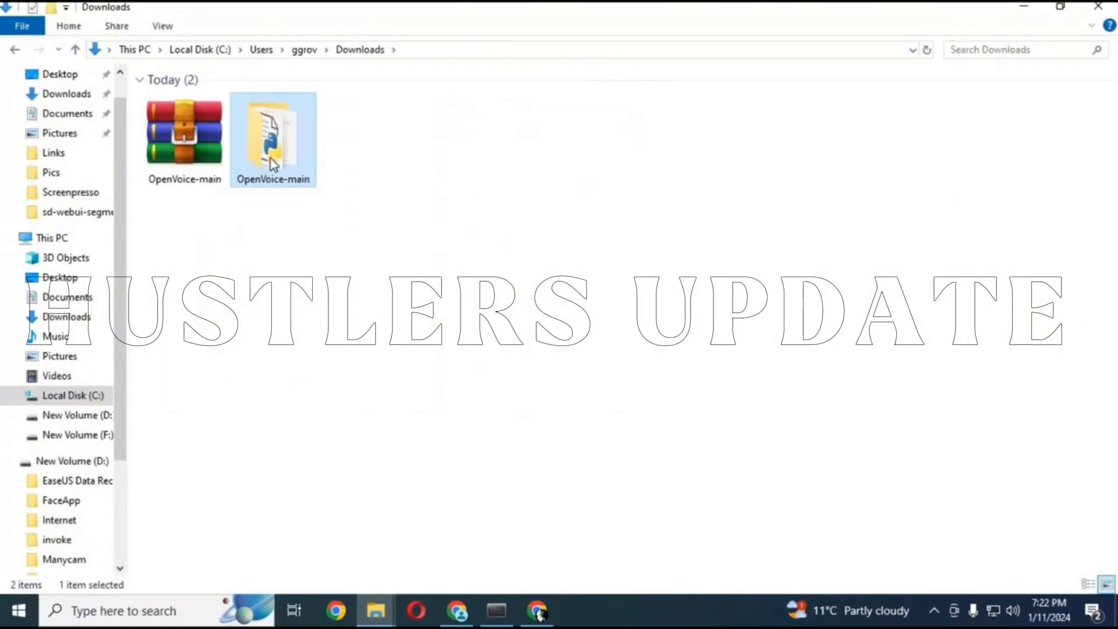
pyautogui.doubleClick(272, 163)
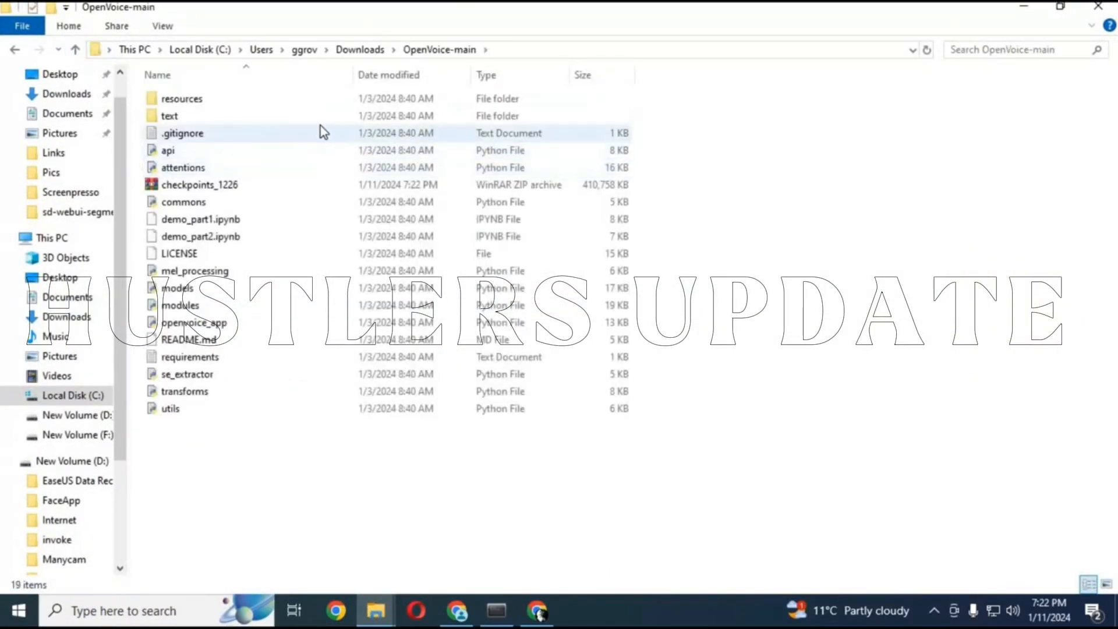
pyautogui.rightClick(210, 187)
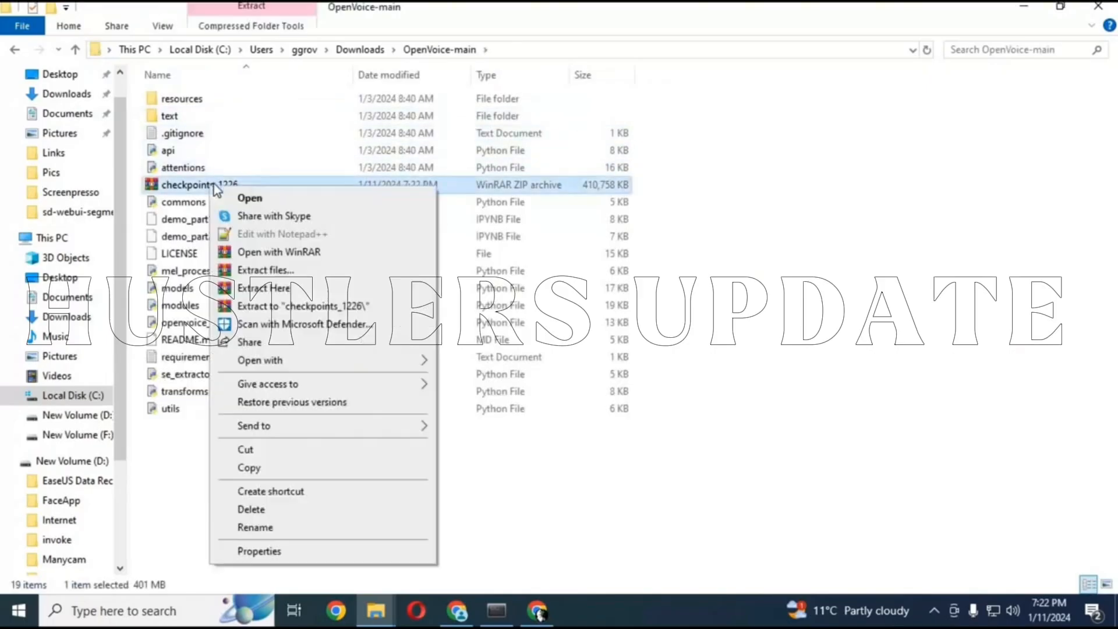
pyautogui.click(292, 287)
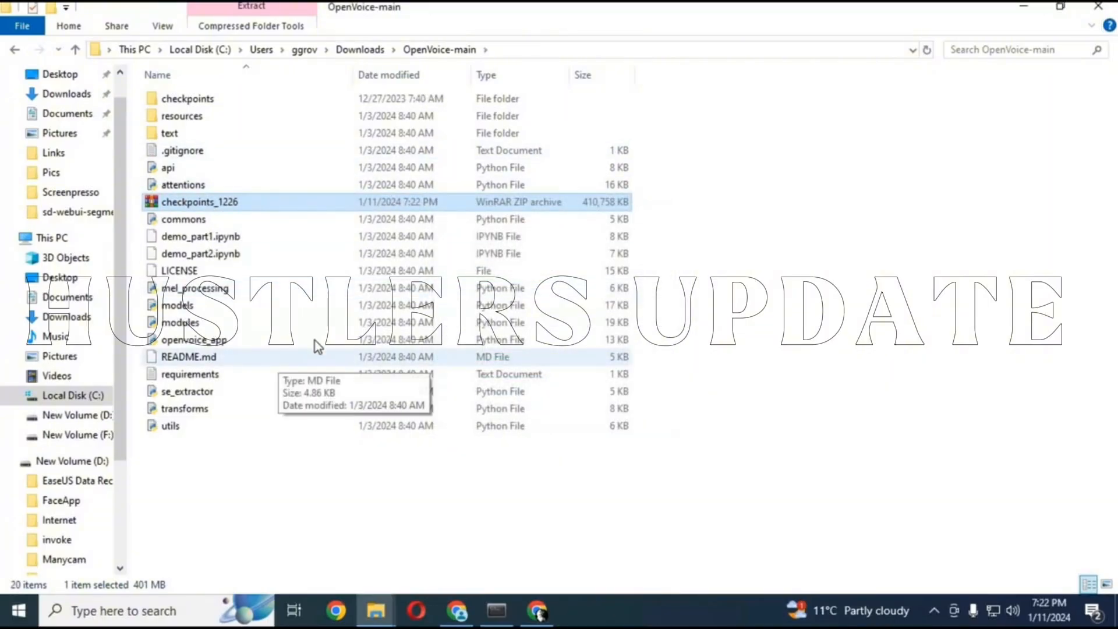
# Copy "pip install webrtcvad" from the README in the browser and run it in Anaconda Prompt
pyautogui.click(463, 612)
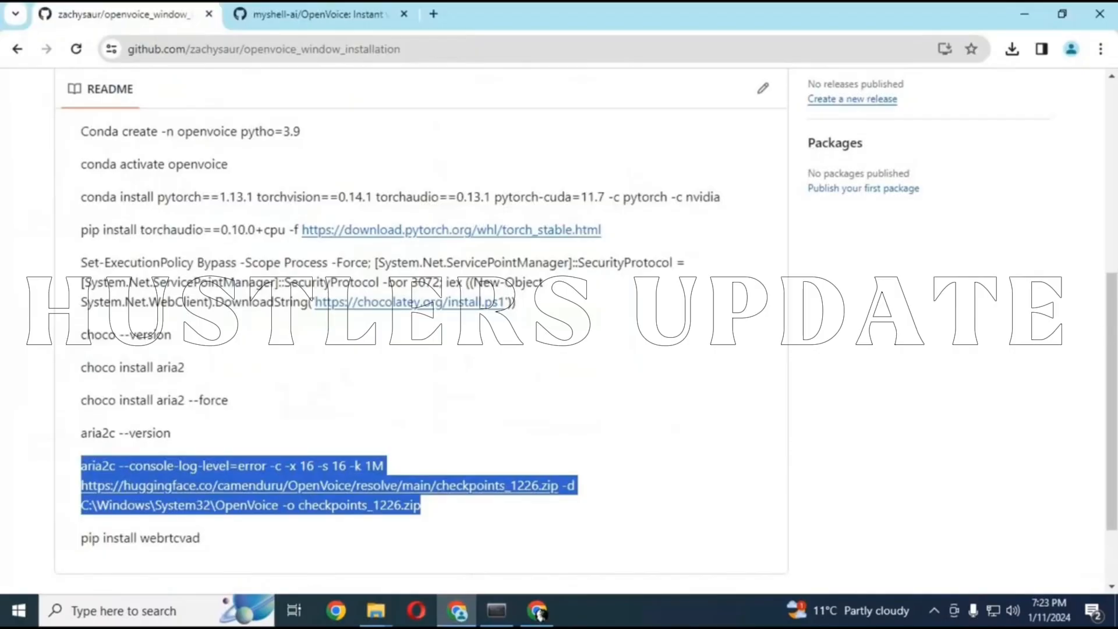
pyautogui.scroll(-1, 1010, 435)
pyautogui.scroll(-1, 1010, 436)
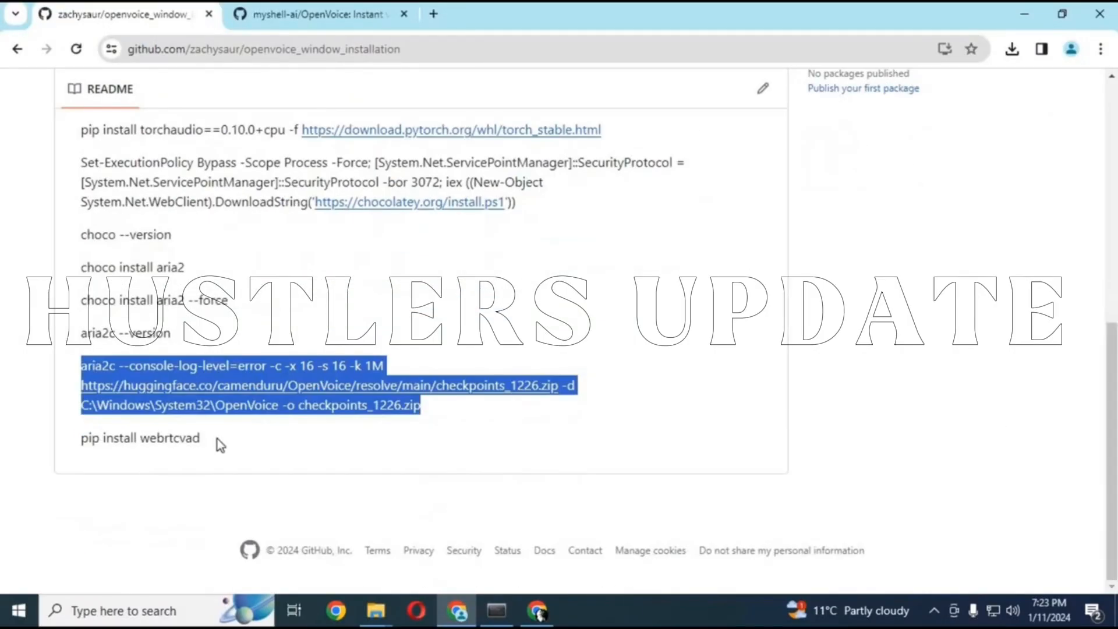
pyautogui.moveTo(218, 439); pyautogui.dragTo(80, 440)
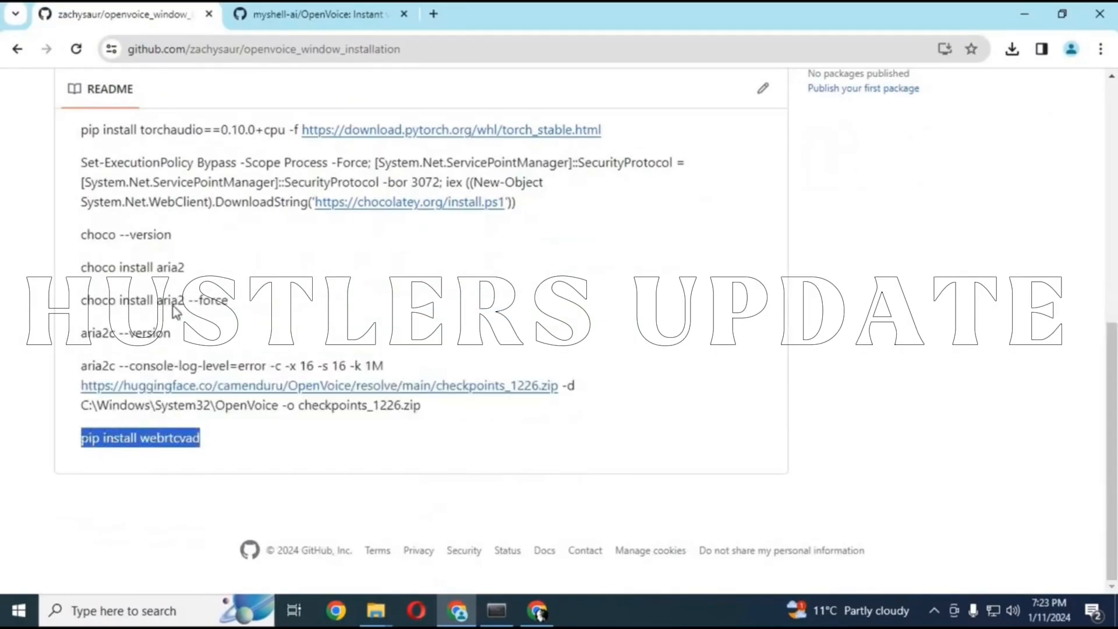
pyautogui.rightClick(106, 441)
pyautogui.click(132, 272)
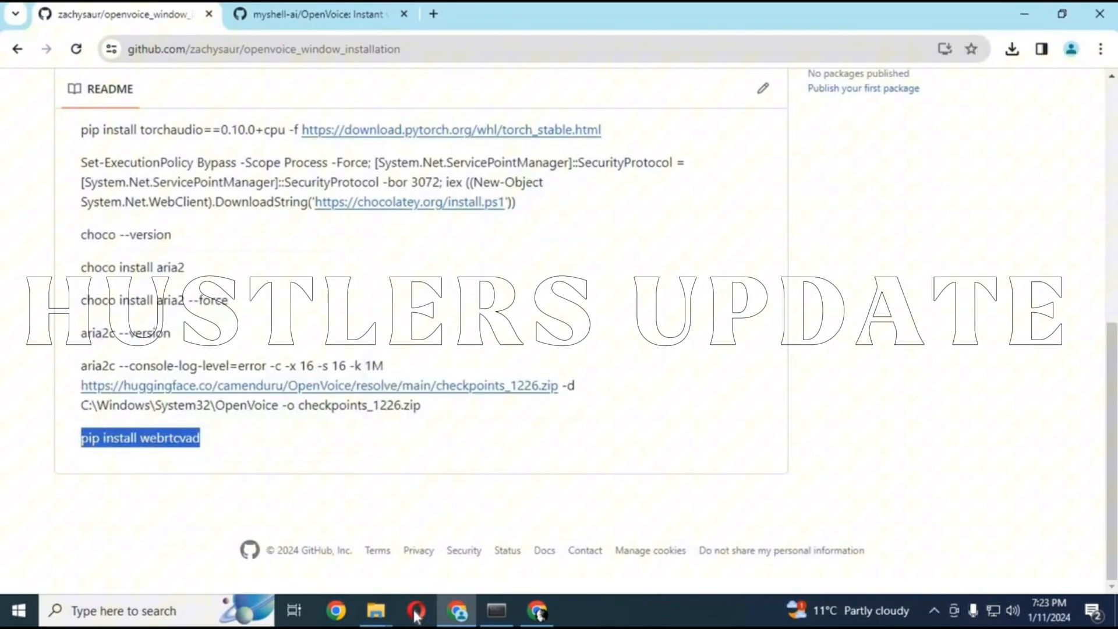
pyautogui.click(496, 615)
pyautogui.rightClick(600, 512)
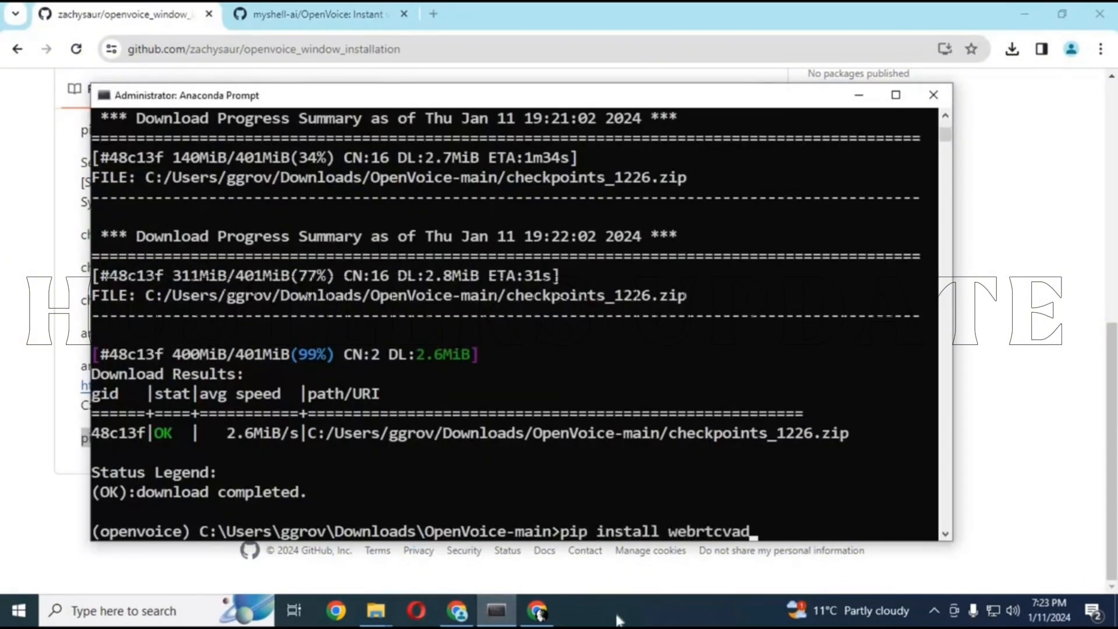
pyautogui.press('Return')
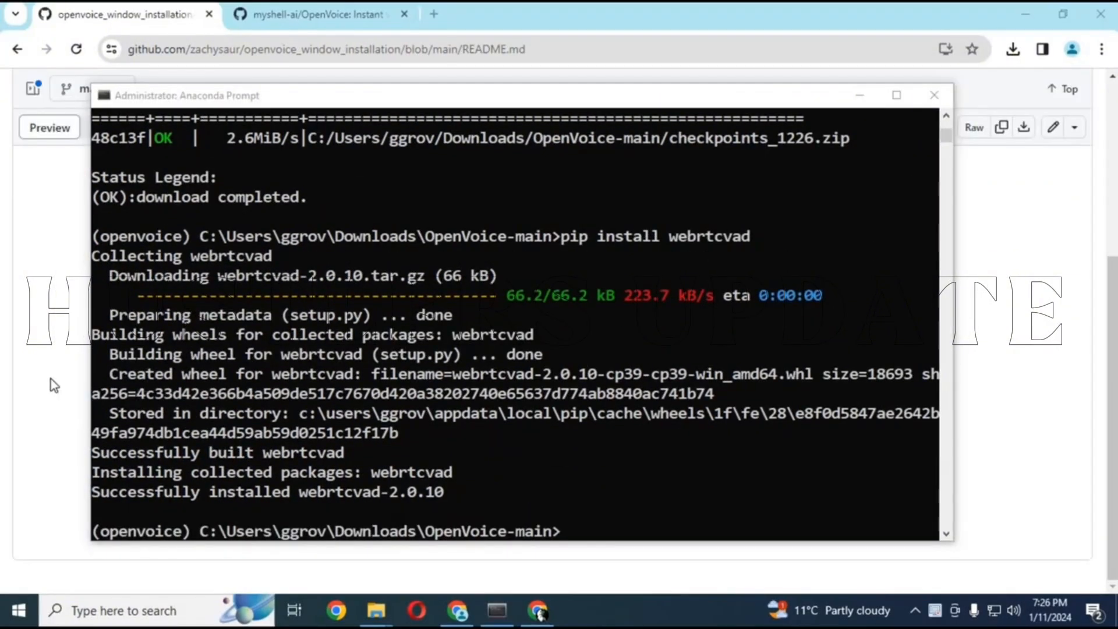
# Copy "python openvoice_app.py --share" from the README in the browser and run it in Anaconda Prompt
pyautogui.click(75, 378)
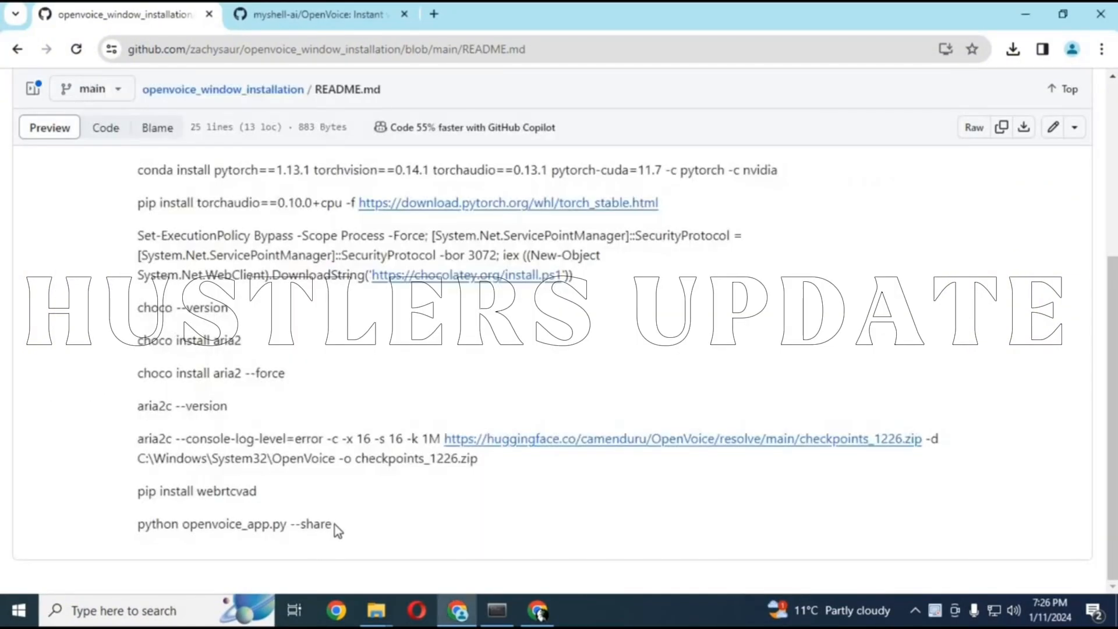
pyautogui.moveTo(333, 524); pyautogui.dragTo(138, 528)
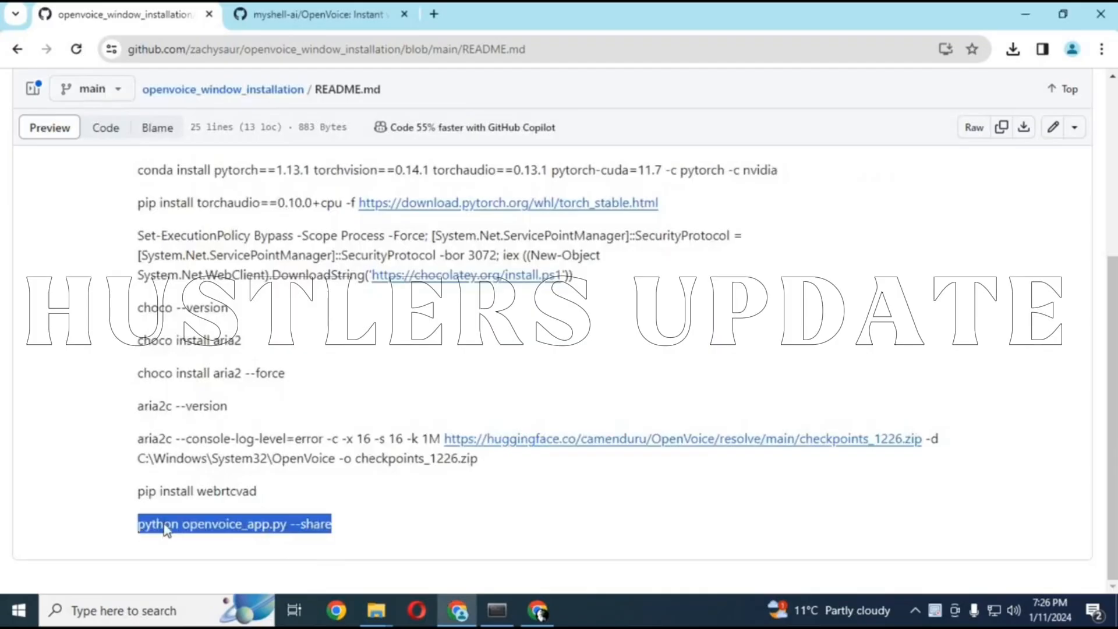
pyautogui.rightClick(164, 526)
pyautogui.click(209, 356)
pyautogui.hotkey('ctrl', 'v')
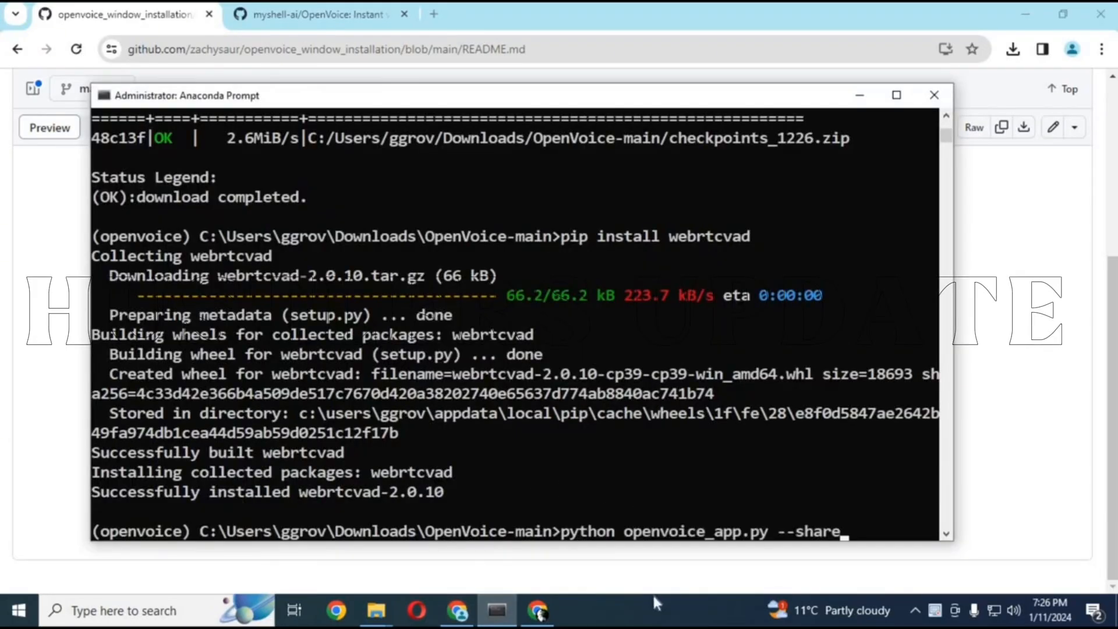
pyautogui.press('Return')
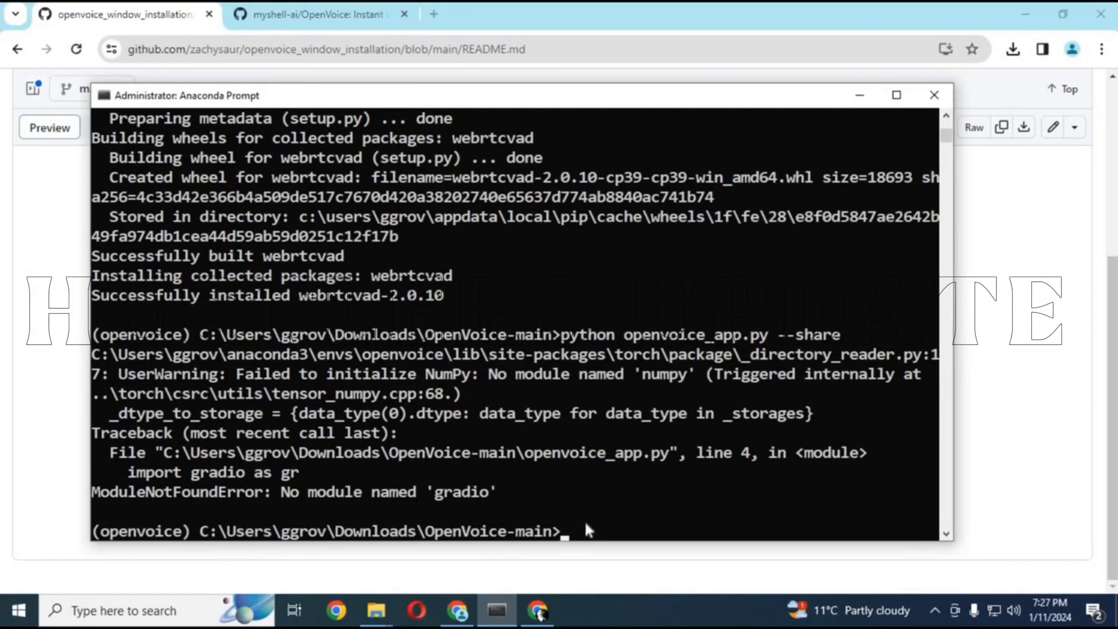
# Install the gradio package with "pip install gradio"
pyautogui.write('pip install ')
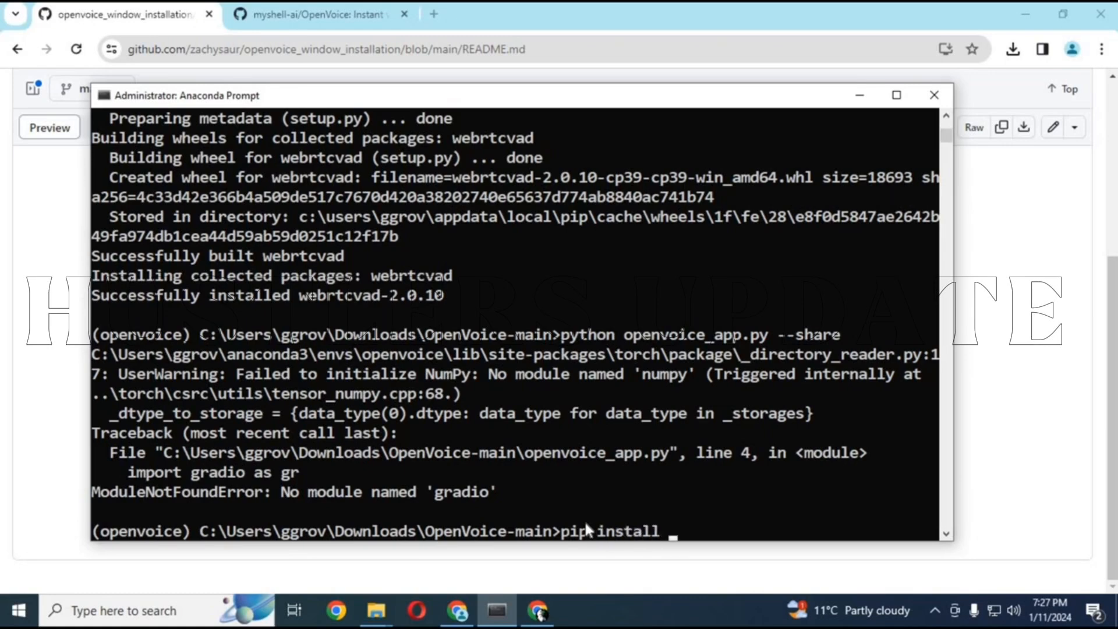
pyautogui.write('gradio')
pyautogui.press('Return')
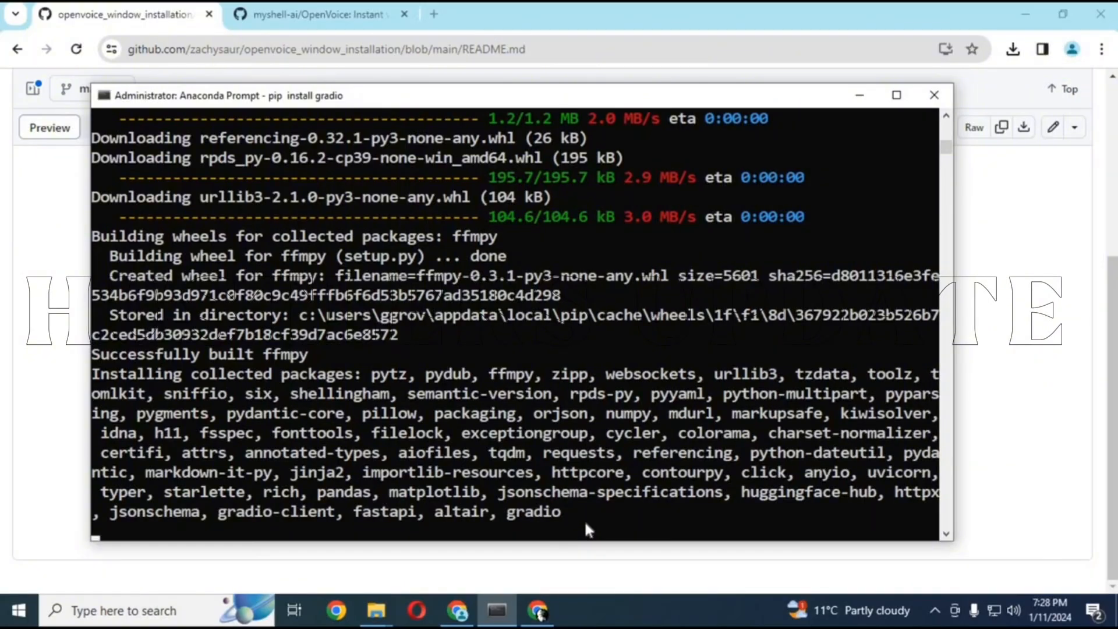
# Rerun "python openvoice_app.py --share" from the command history
pyautogui.press('Up')
pyautogui.press('Up')
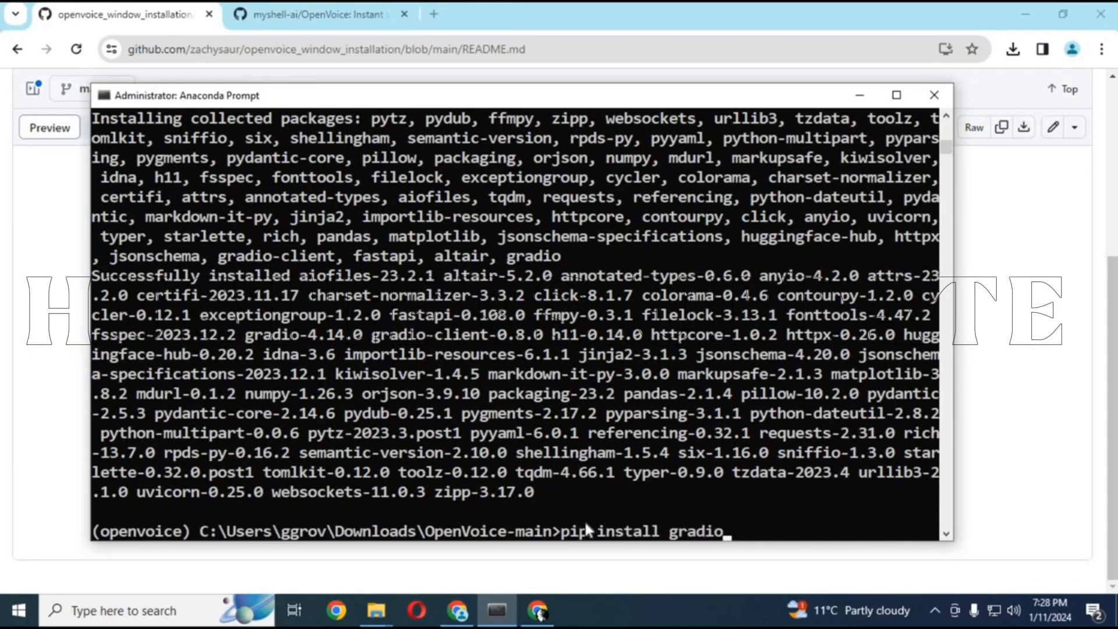
pyautogui.press('Return')
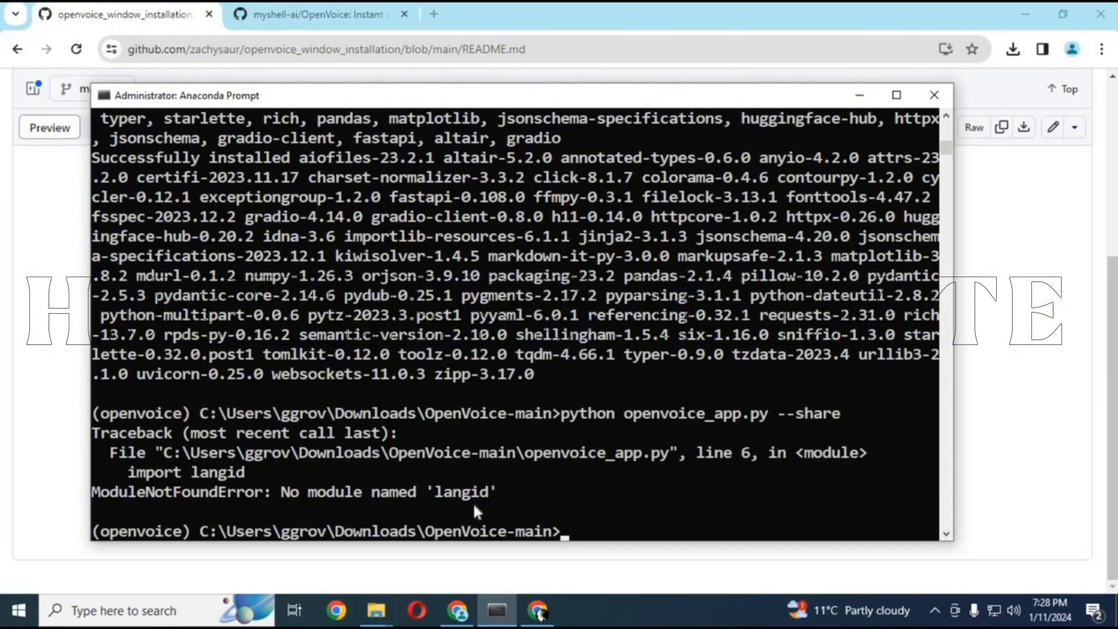
# Install the missing langid module with "pip install langid"
pyautogui.moveTo(504, 510); pyautogui.dragTo(468, 498)
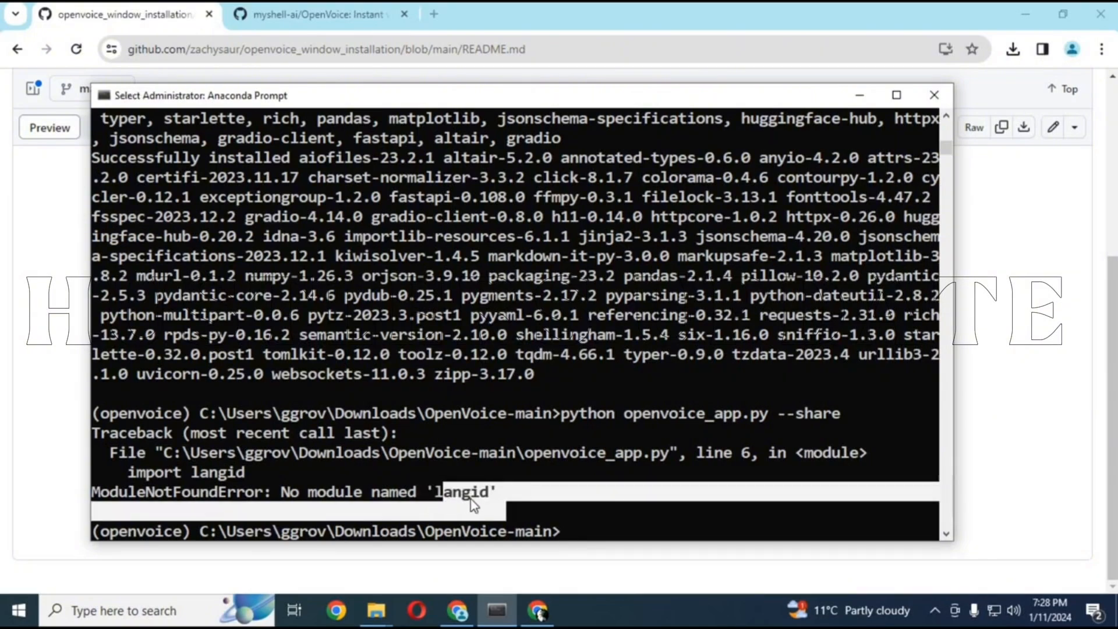
pyautogui.click(601, 530)
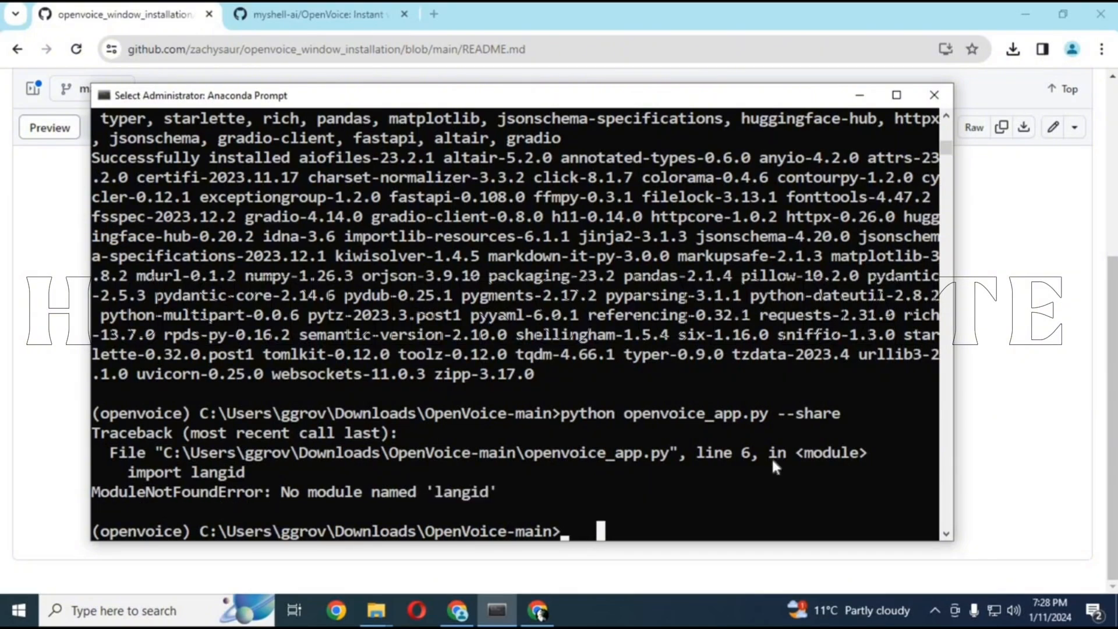
pyautogui.write('pip i')
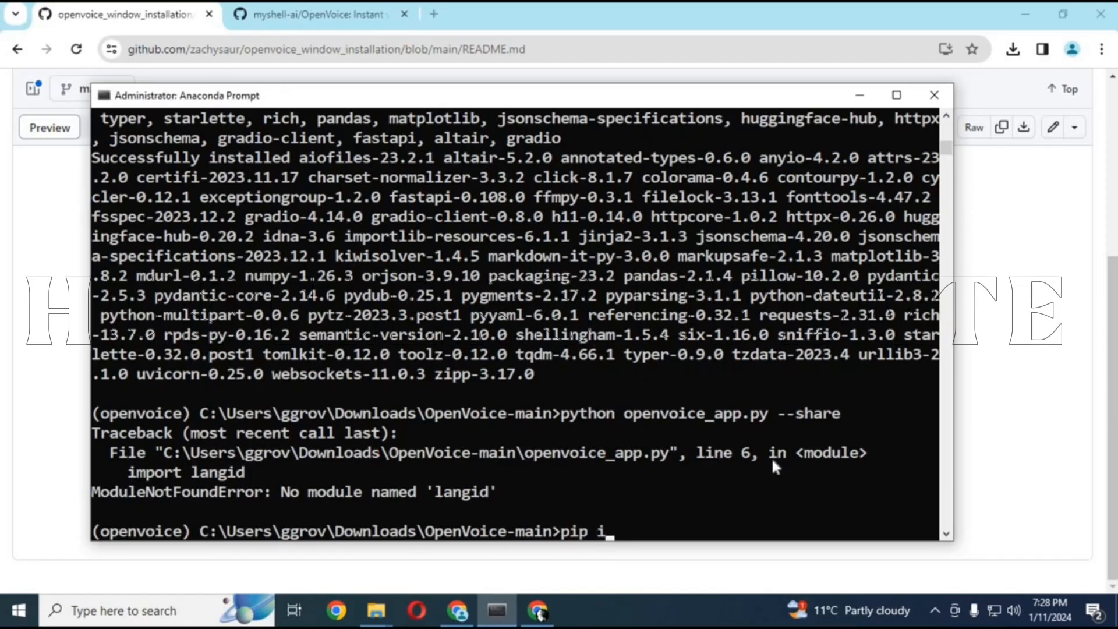
pyautogui.write('nstall l')
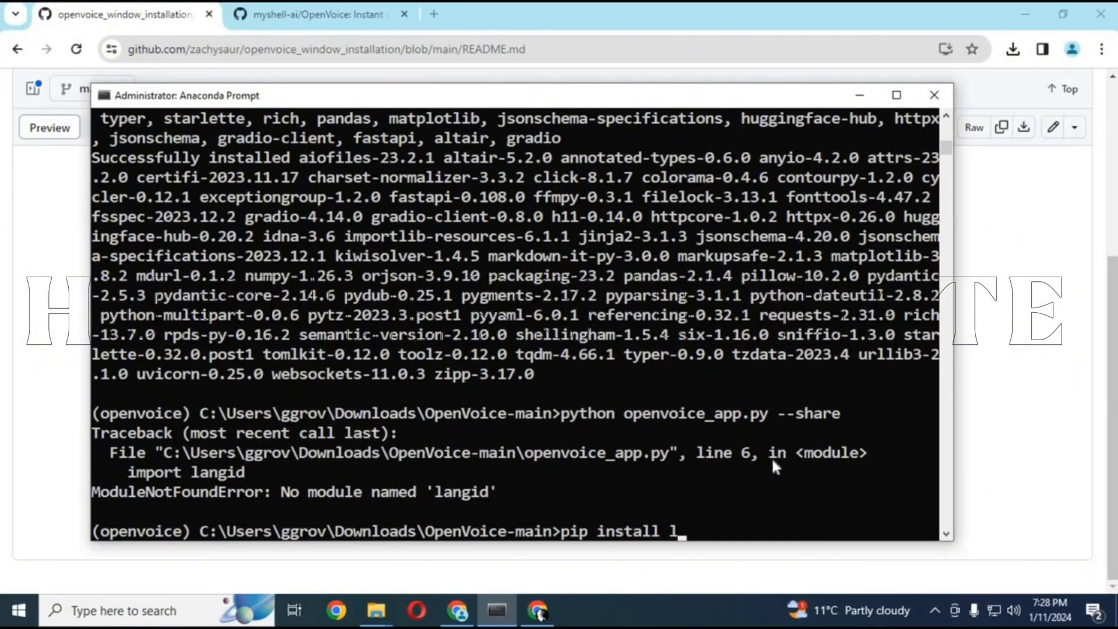
pyautogui.write('angid')
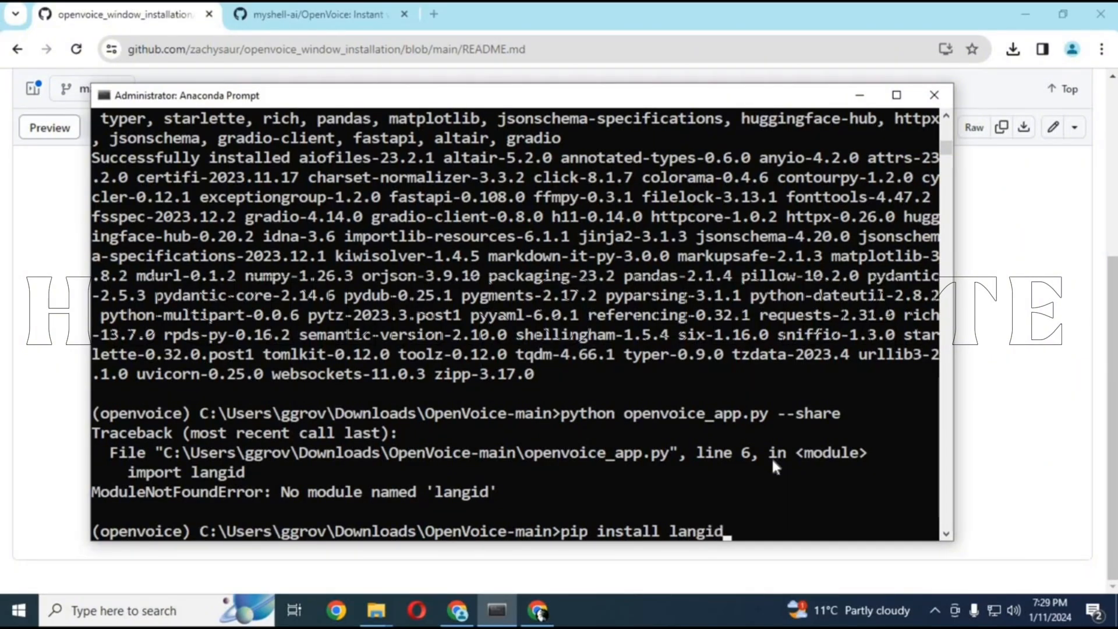
pyautogui.press('Return')
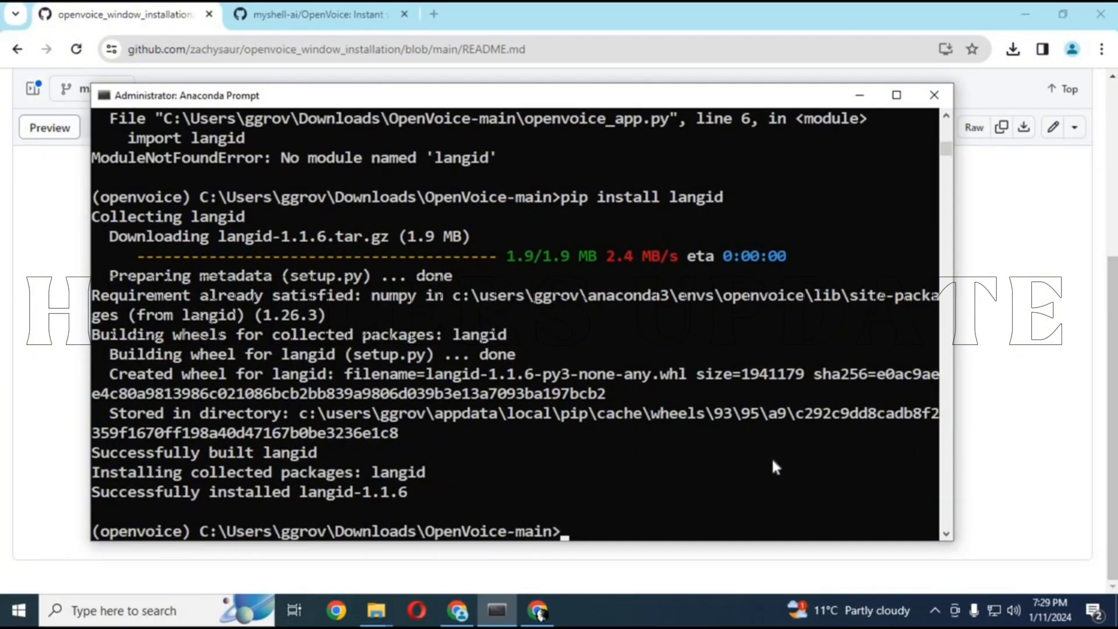
# Try to launch the OpenVoice app again with the earlier "python openvoice_app.py --share" command
pyautogui.press('Up')
pyautogui.press('Up')
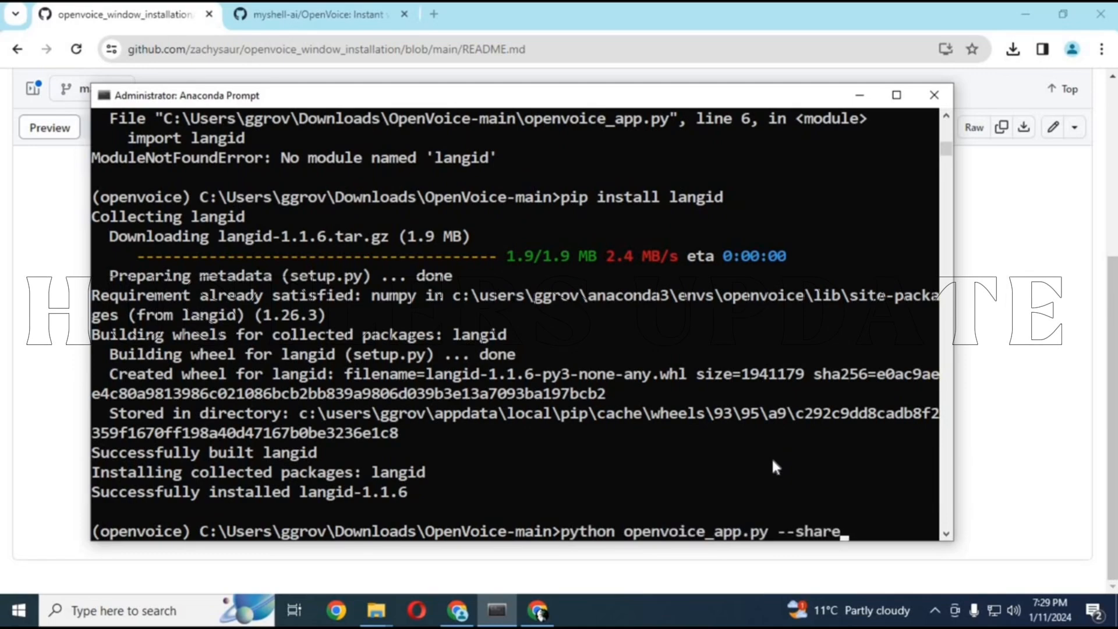
pyautogui.press('Return')
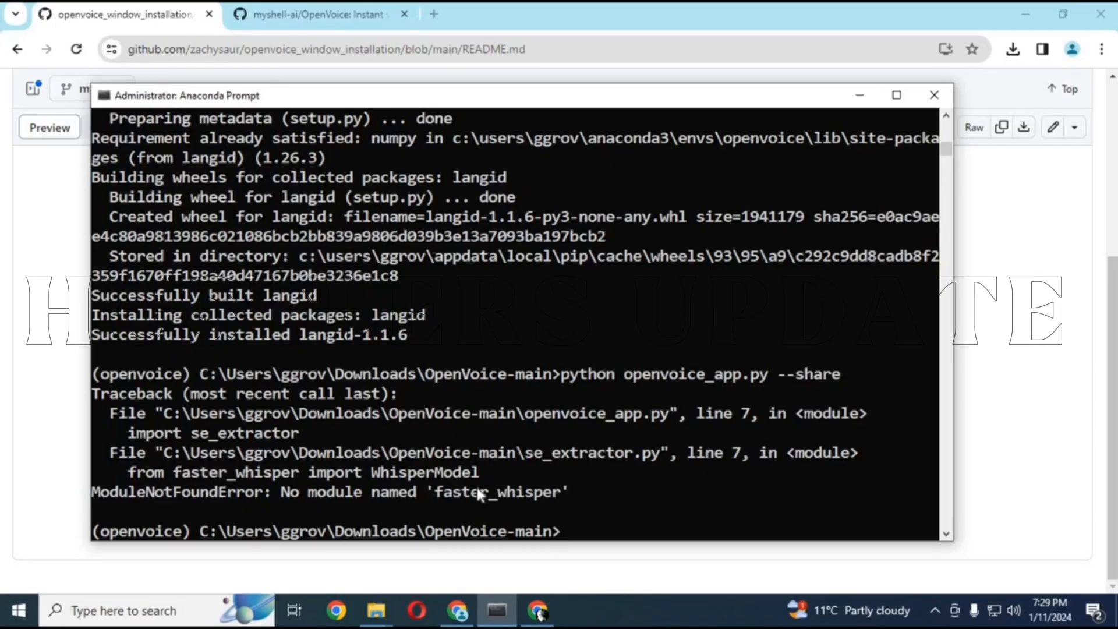
# Copy the README's "pip install -q gradio==3.50.2 langid faster-whisper whisper-timestamped unidecode eng-to-ipa pypinyin cn2an" command and run it in Anaconda Prompt
pyautogui.hotkey('alt', 'Tab')
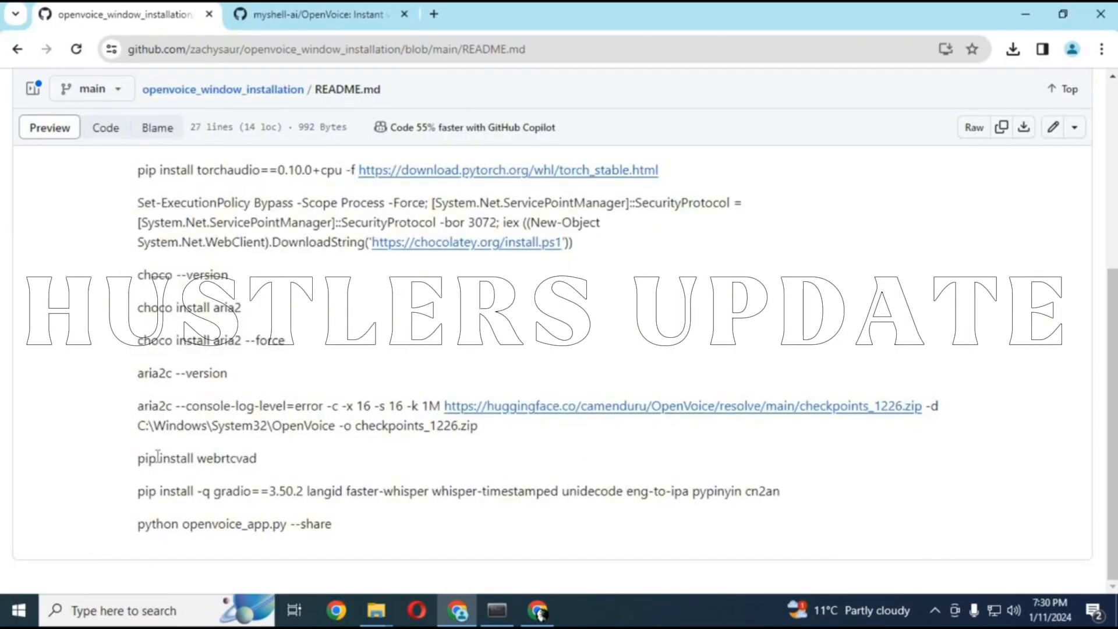
pyautogui.moveTo(139, 493); pyautogui.dragTo(791, 497)
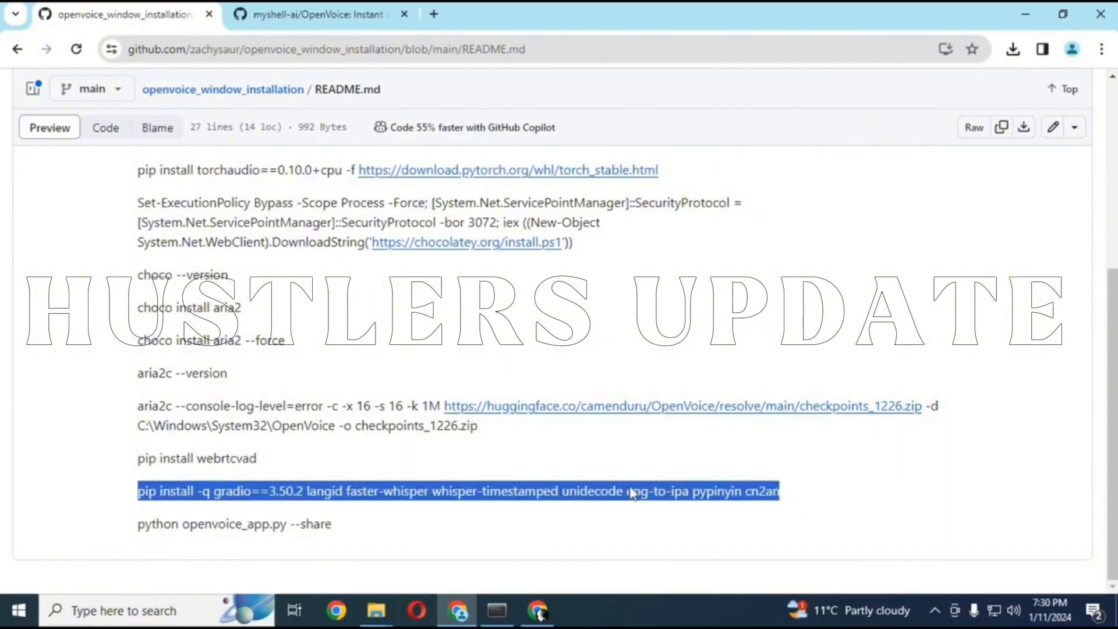
pyautogui.rightClick(671, 318)
pyautogui.click(658, 322)
pyautogui.click(498, 611)
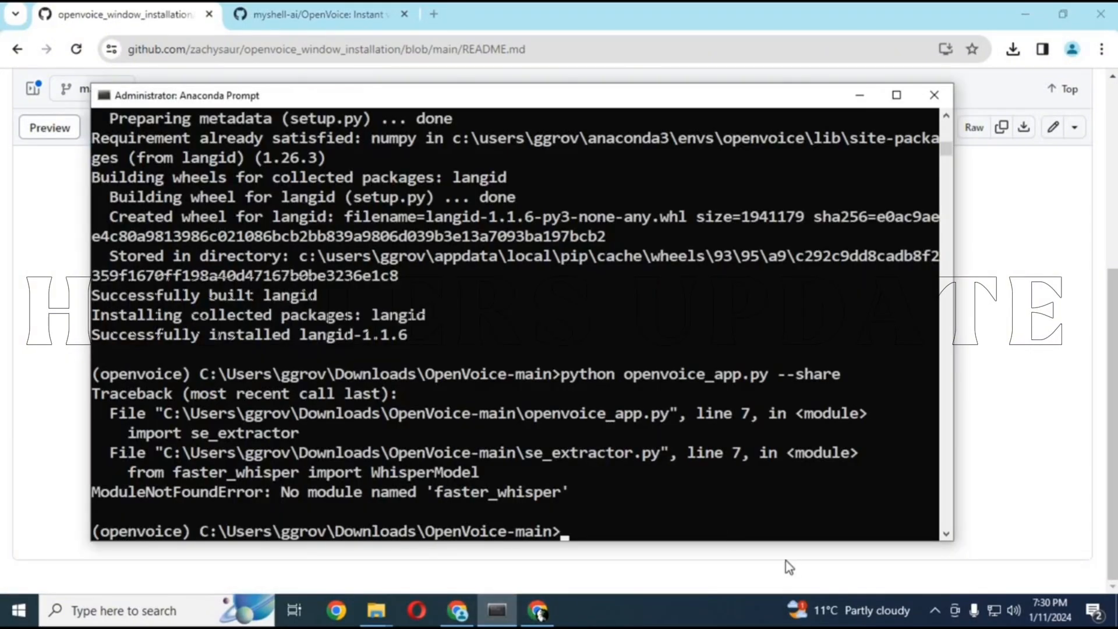
pyautogui.hotkey('ctrl', 'v')
pyautogui.press('Return')
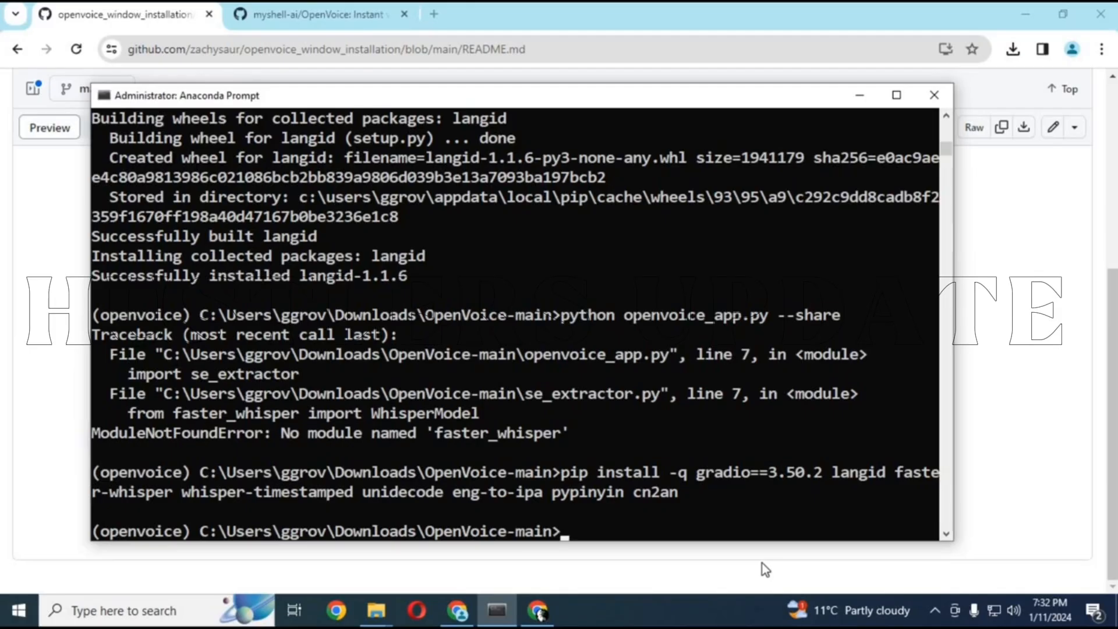
# Try to launch OpenVoice again by rerunning "python openvoice_app.py --share"
pyautogui.press('Up')
pyautogui.press('Up')
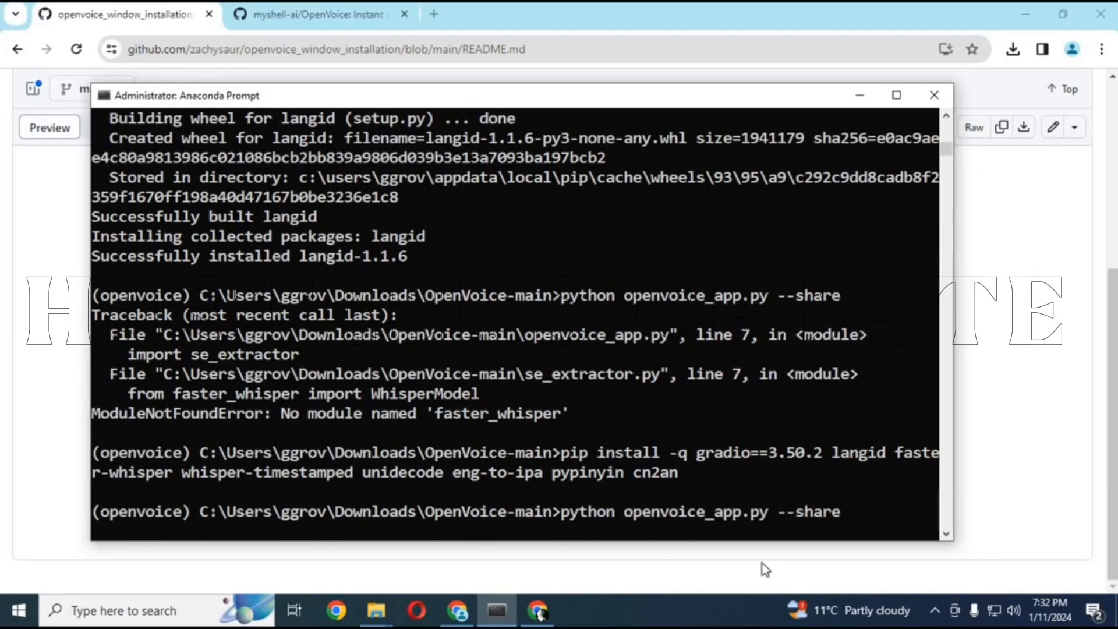
pyautogui.press('Return')
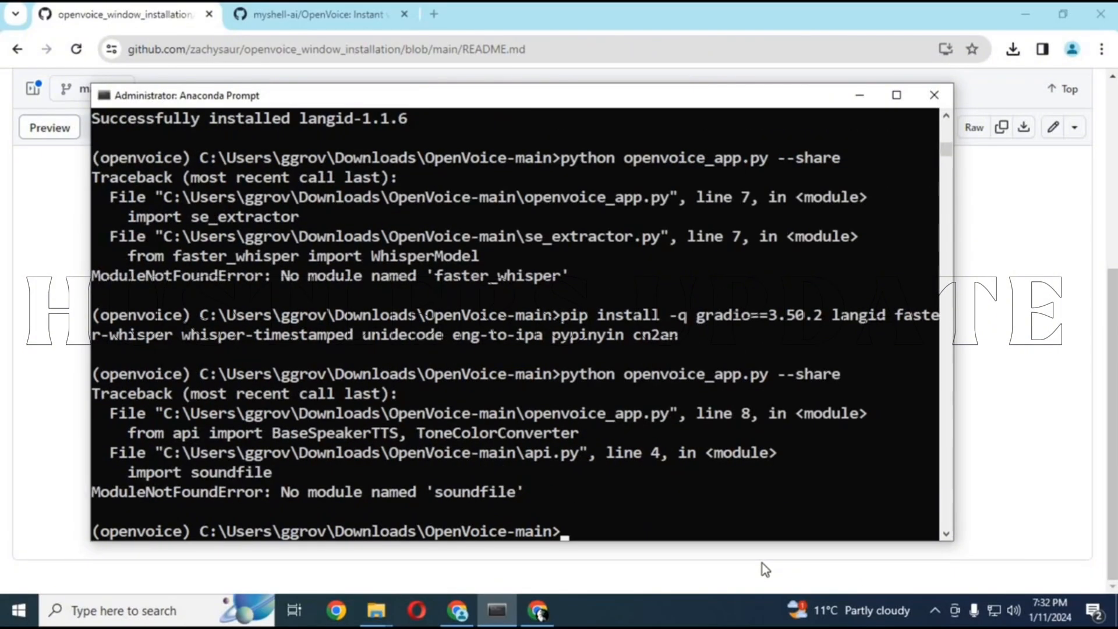
# Install the missing sound file module with "pip install pysoundfile" and retry "python openvoice_app.py --share"
pyautogui.write('pip install pysoundfile')
pyautogui.press('Return')
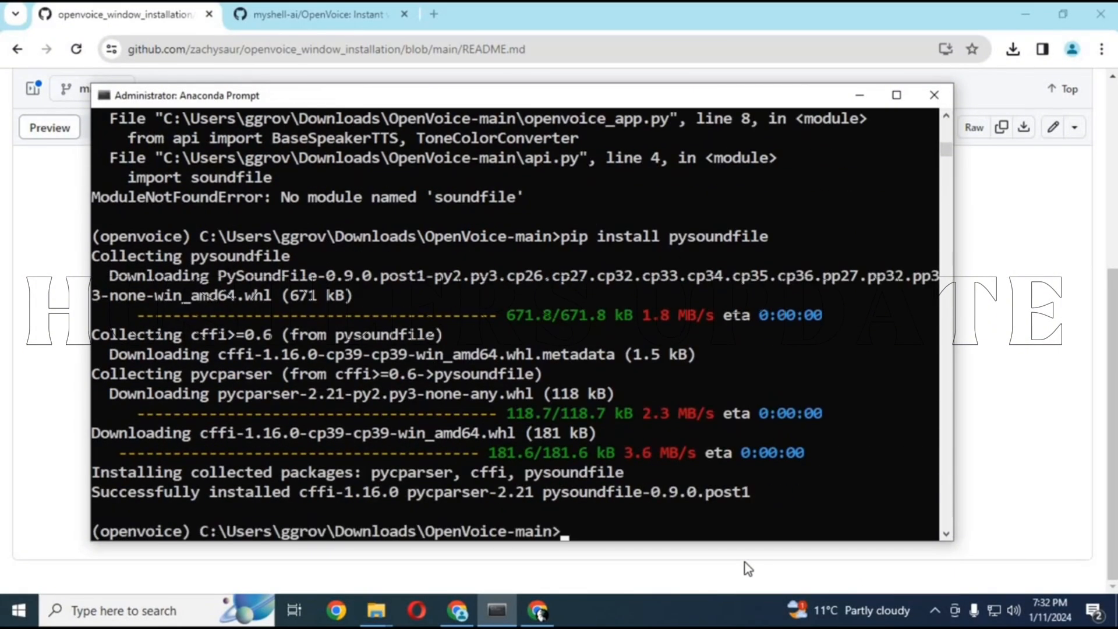
pyautogui.press('Up')
pyautogui.press('Up')
pyautogui.press('Return')
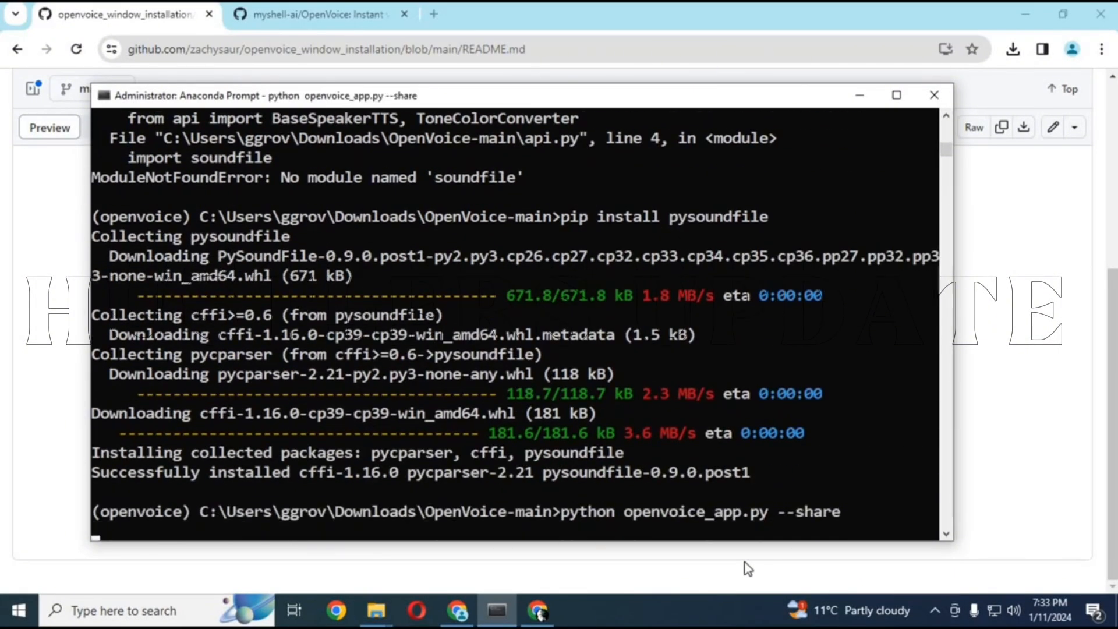
# Install librosa with "pip install librosa" and rerun "python openvoice_app.py --share"
pyautogui.write('pip install librosa')
pyautogui.press('Return')
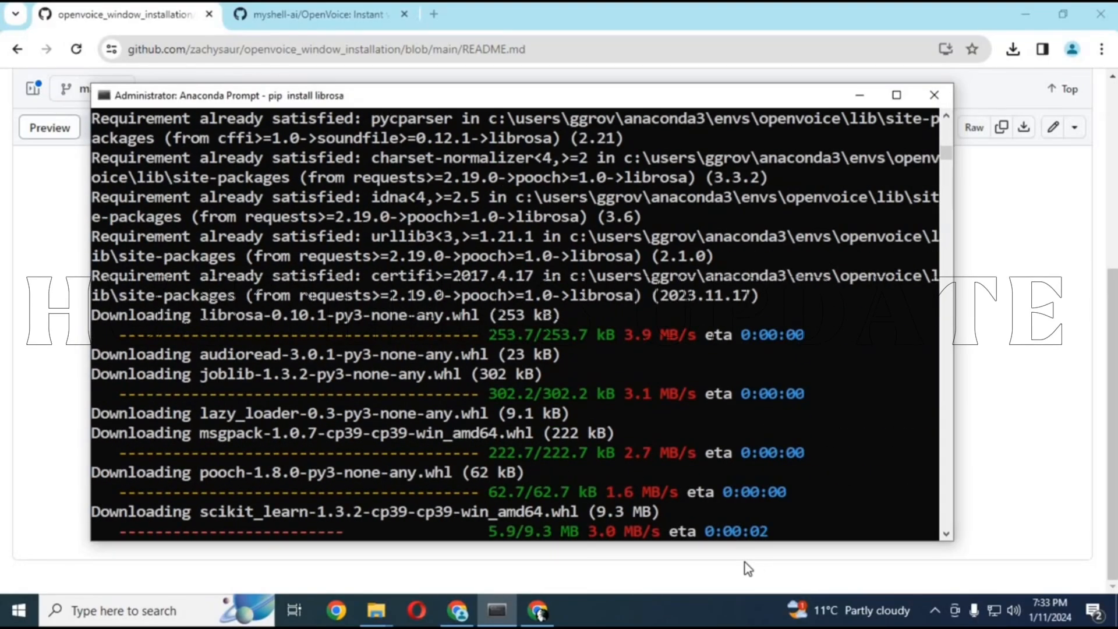
pyautogui.press('Up')
pyautogui.press('Up')
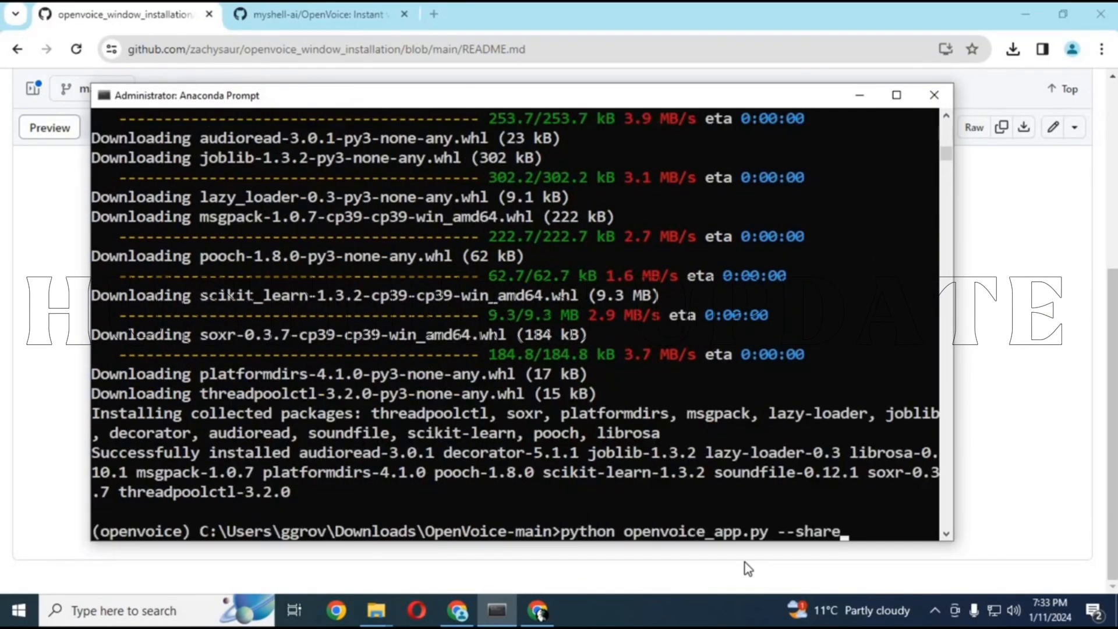
pyautogui.press('Return')
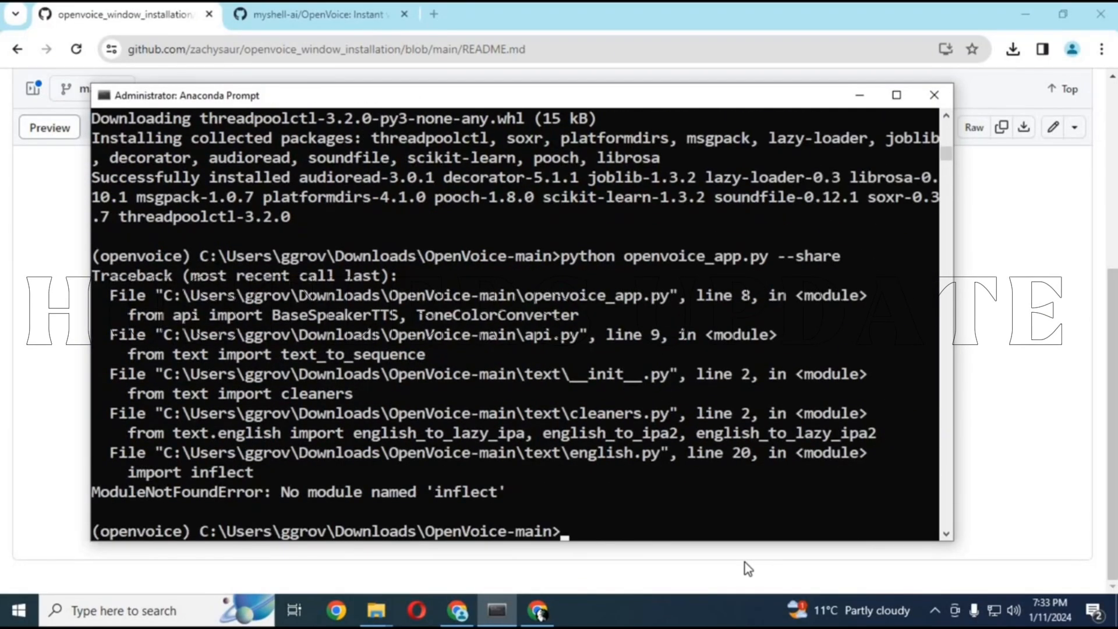
# Install the missing inflect module with "pip install inflect"
pyautogui.write('pip insta;;')
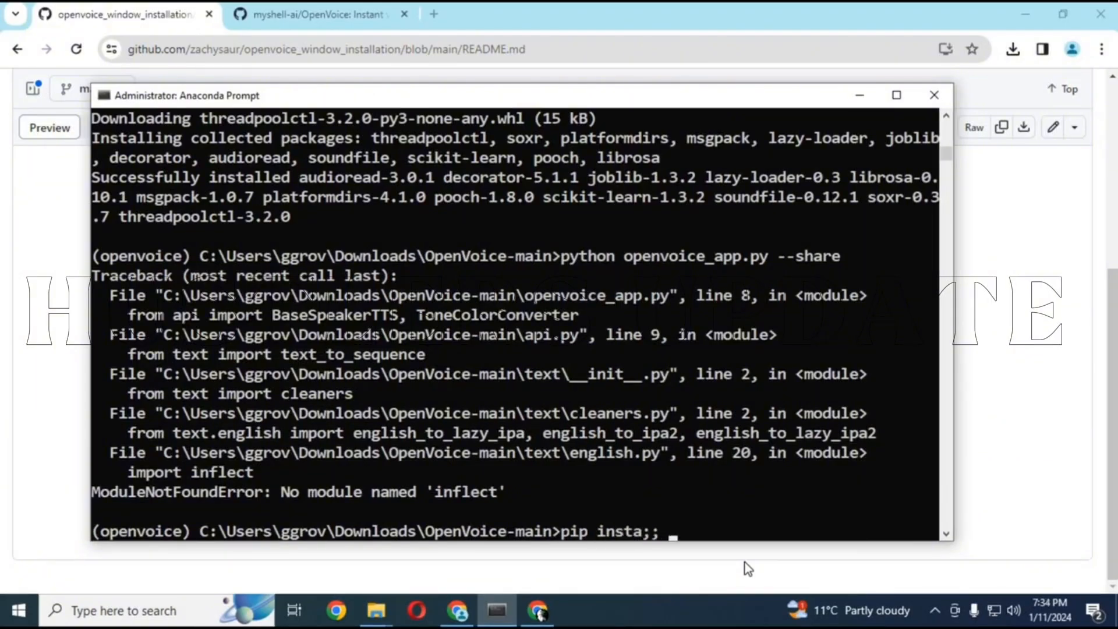
pyautogui.press('BackSpace')
pyautogui.press('BackSpace')
pyautogui.write('ll inflect')
pyautogui.press('Return')
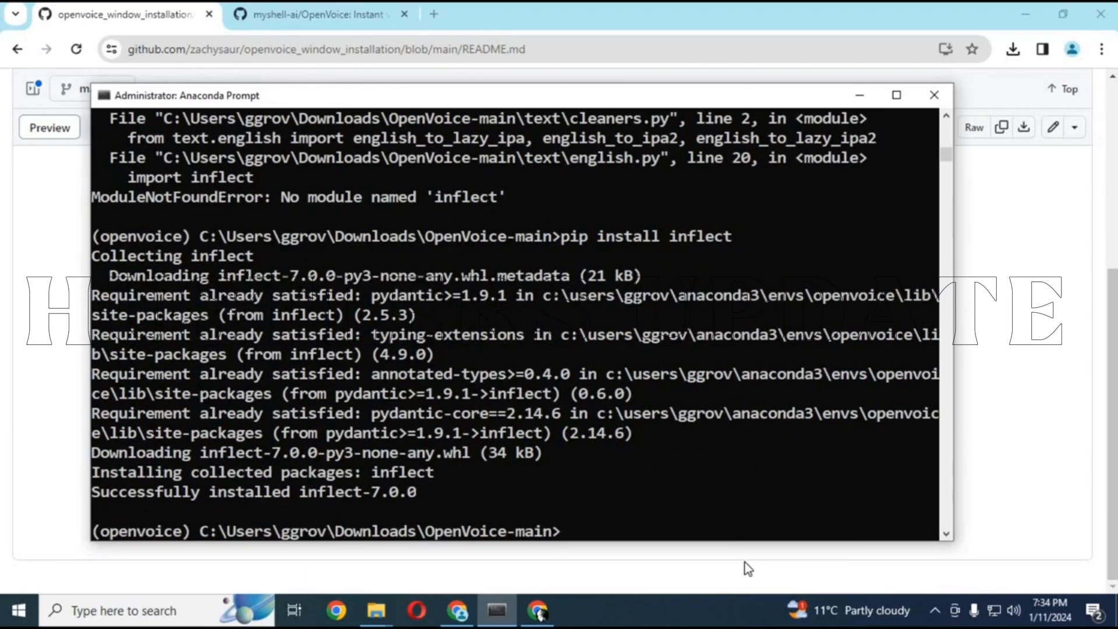
# Try to start the OpenVoice app once more with "python openvoice_app.py --share"
pyautogui.press('Up')
pyautogui.press('Up')
pyautogui.press('Return')
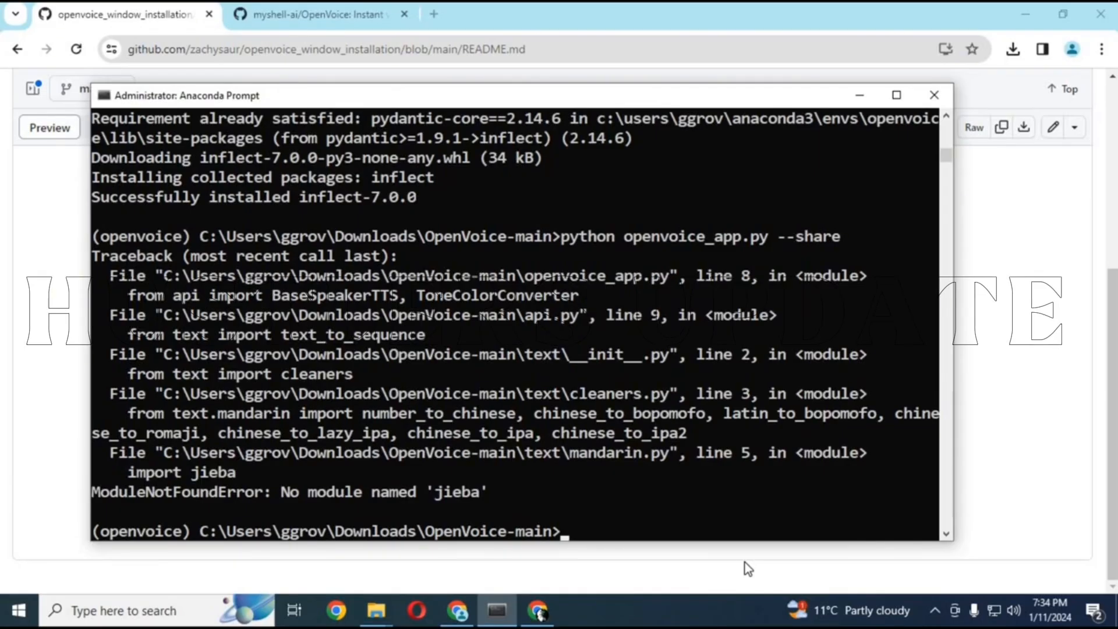
# Install the missing jieba module with "pip install jieba"
pyautogui.write('pip insta')
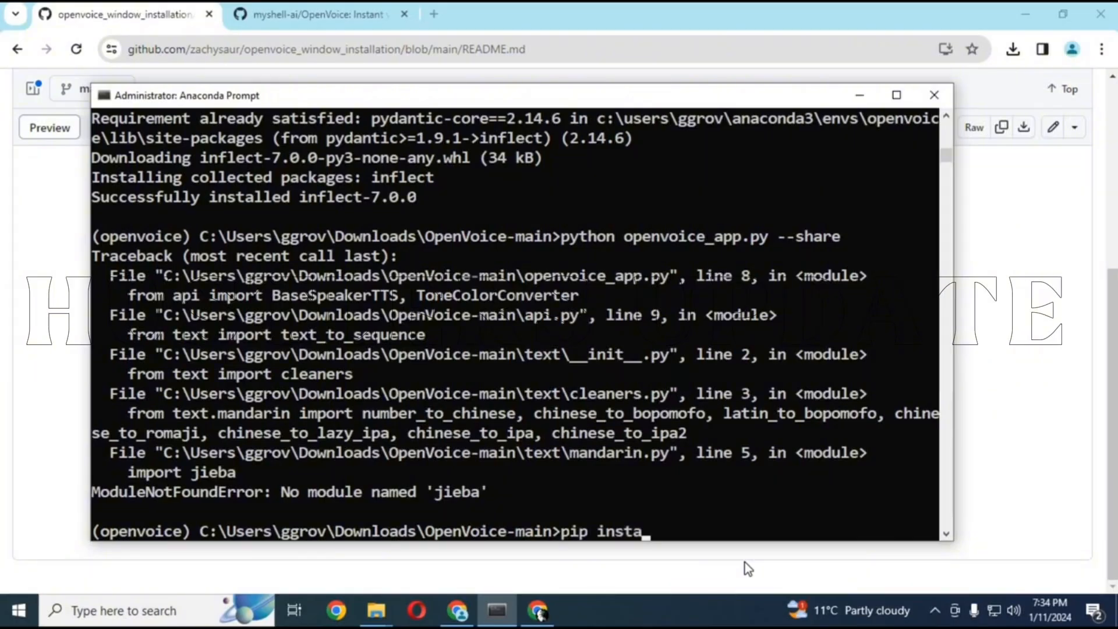
pyautogui.write('ll jieba')
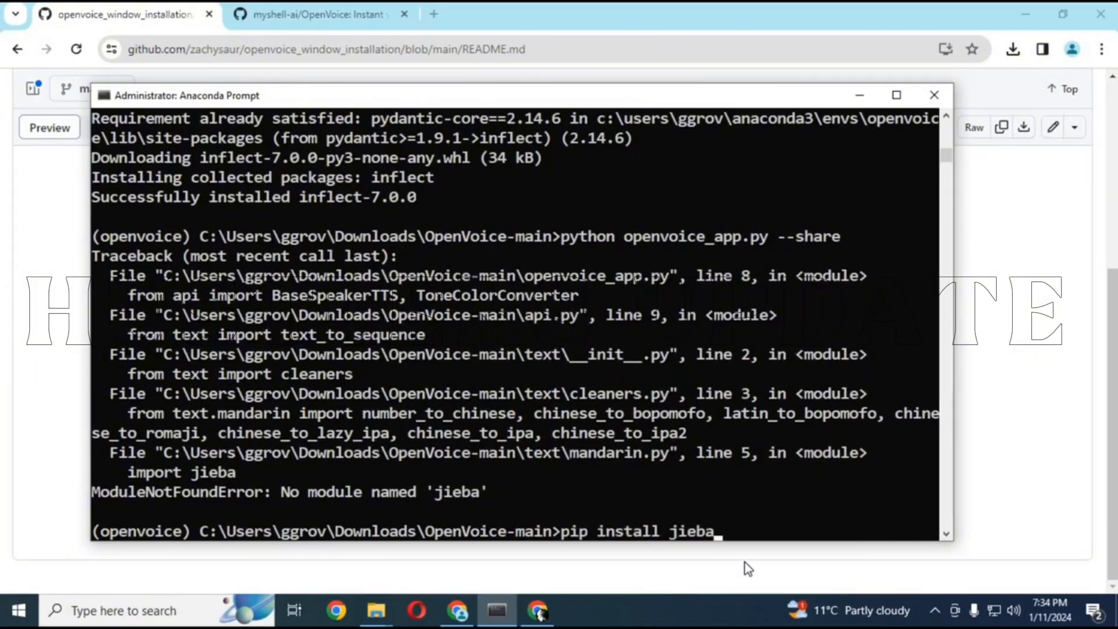
pyautogui.press('Return')
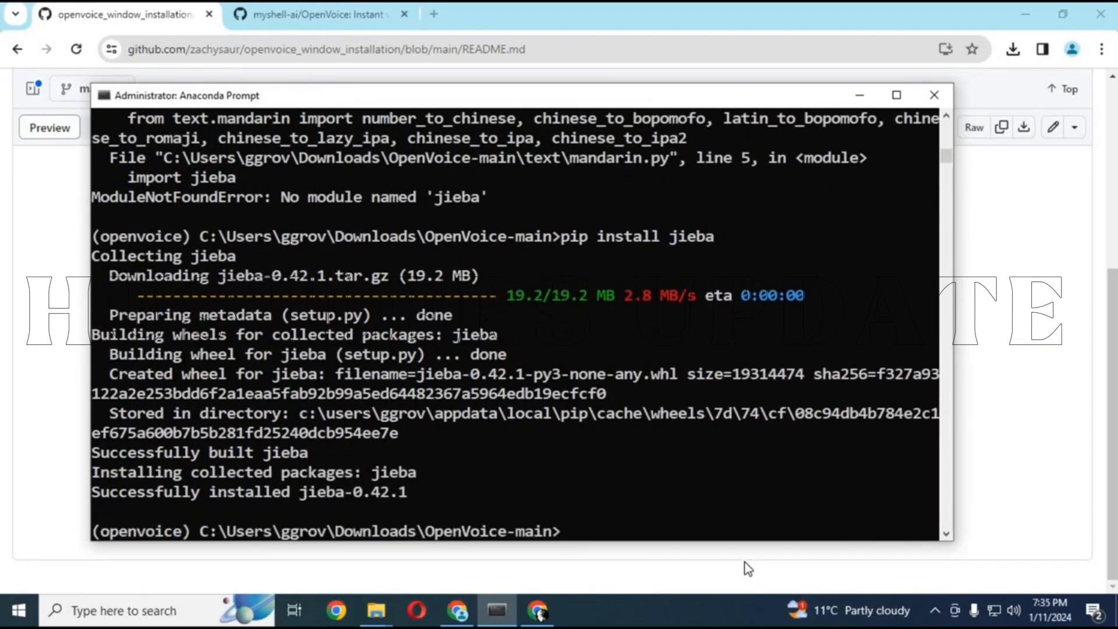
# Repeat the earlier "python openvoice_app.py --share" command to try launching the app
pyautogui.press('Up')
pyautogui.press('Up')
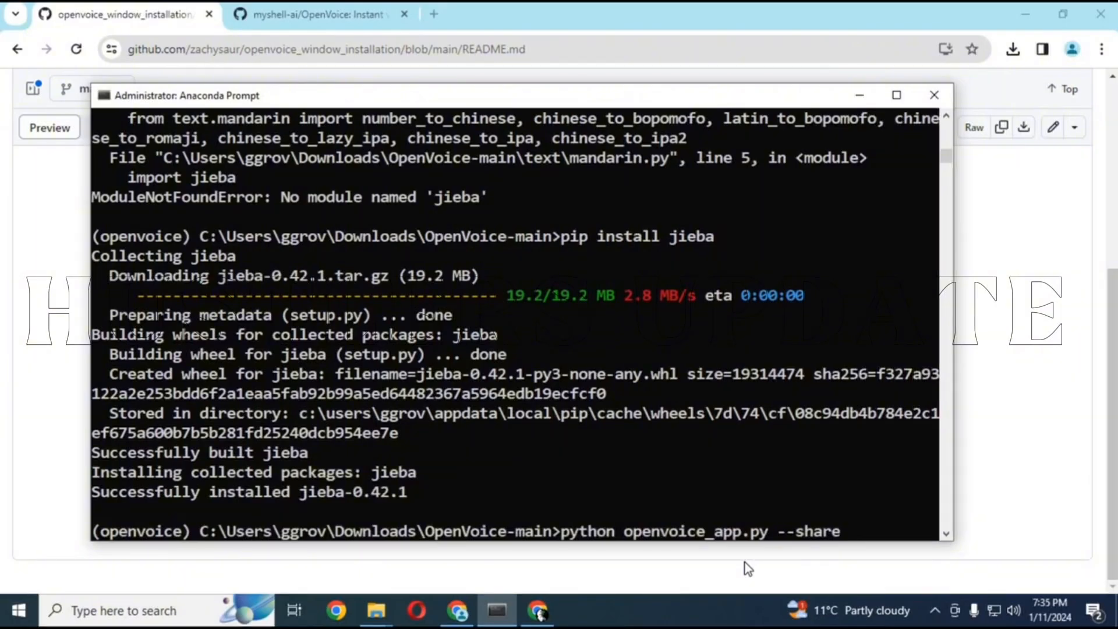
pyautogui.press('Return')
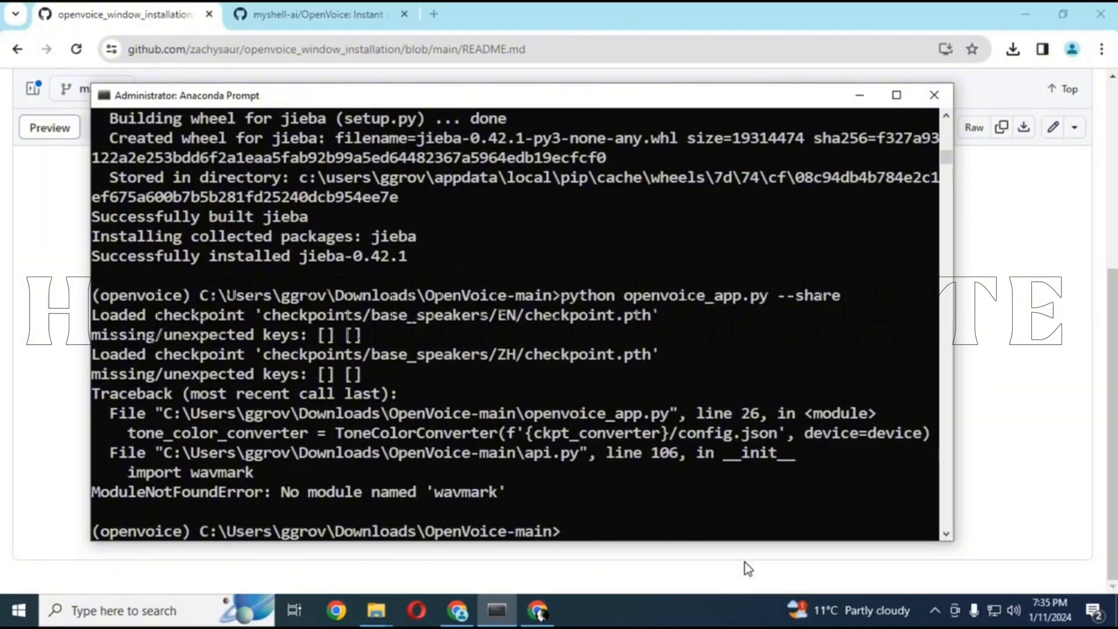
# Install the missing wavmark module with "pip install wavmark"
pyautogui.write('pip instal')
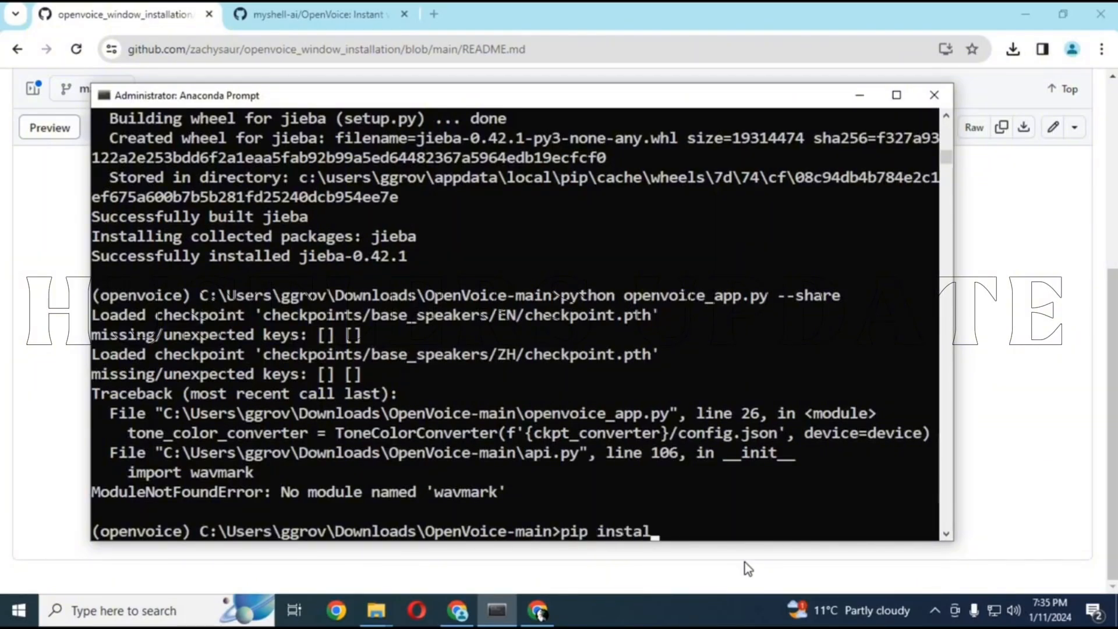
pyautogui.write('l wavmark')
pyautogui.press('Return')
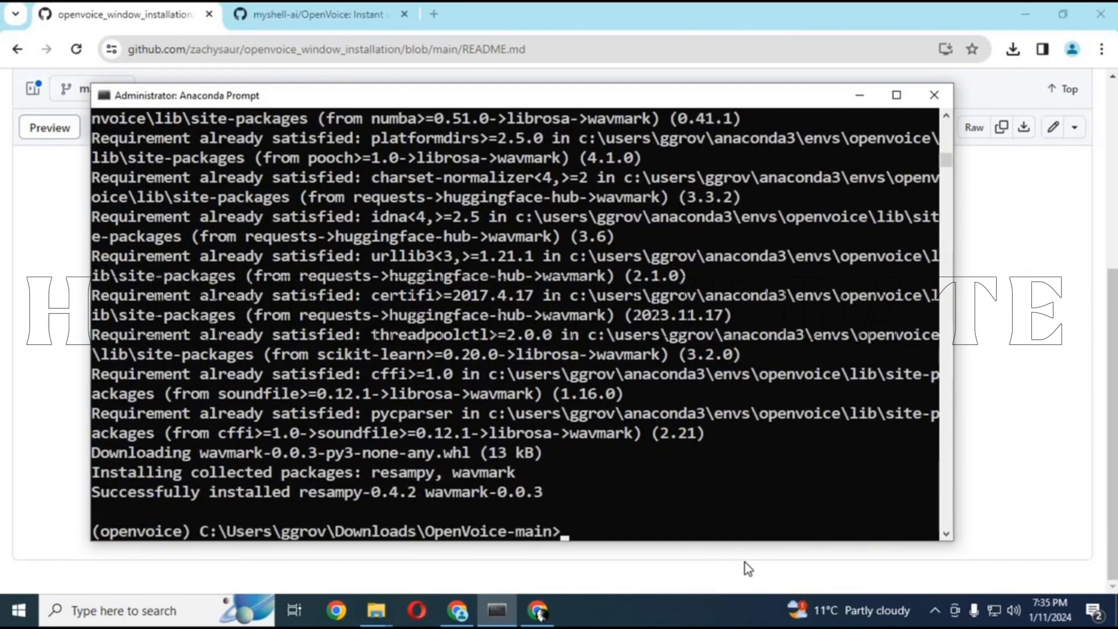
# Launch the OpenVoice app with "python openvoice_app.py --share"
pyautogui.press('Up')
pyautogui.press('Up')
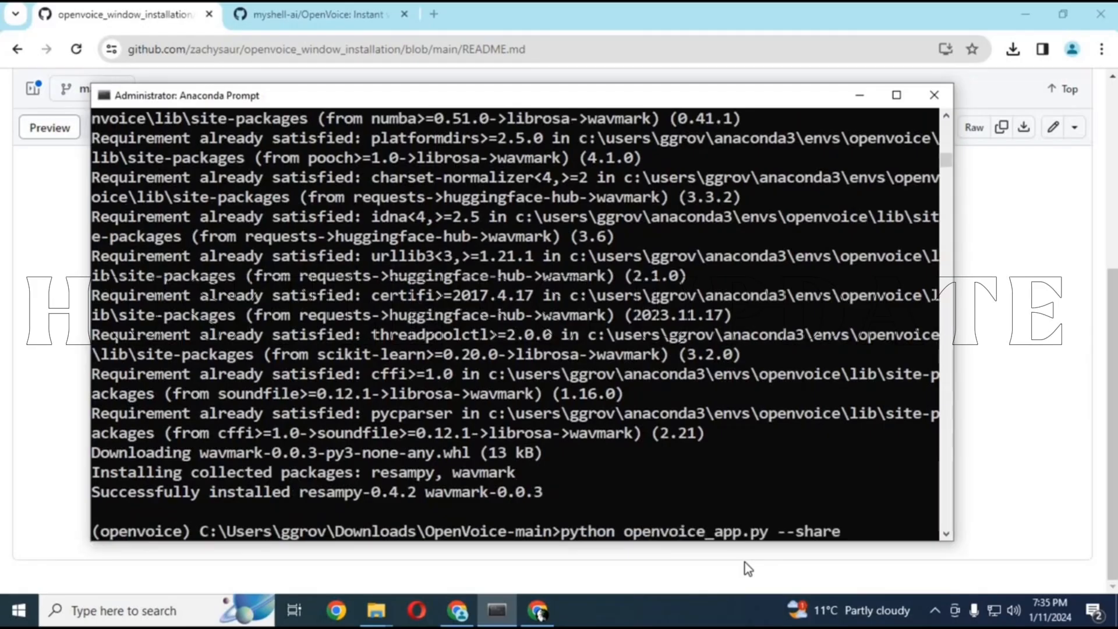
pyautogui.press('Return')
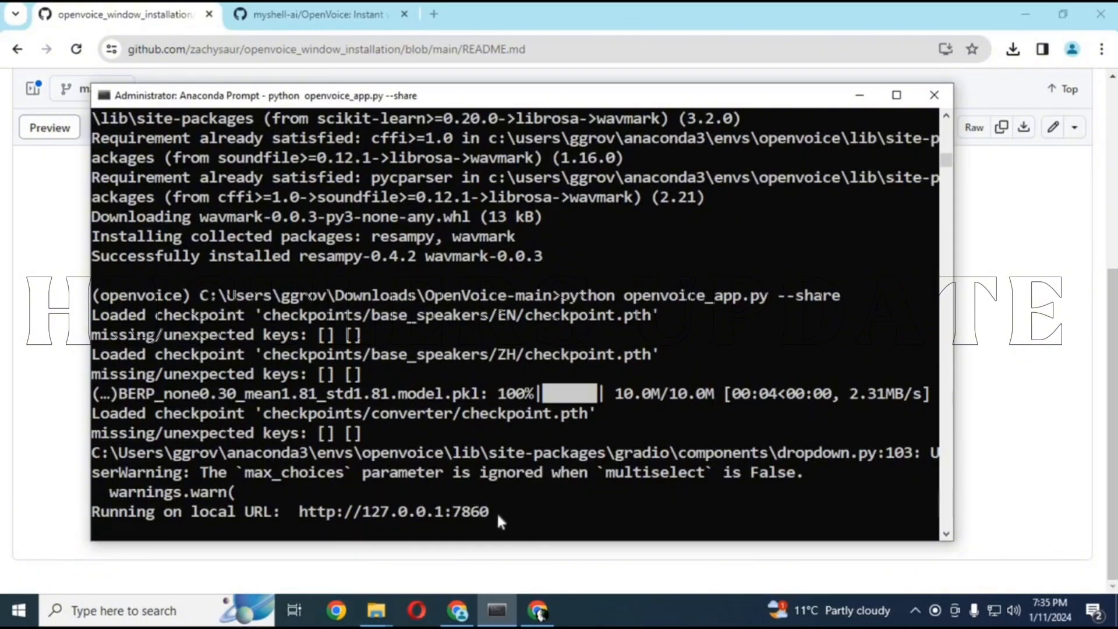
pyautogui.moveTo(497, 512); pyautogui.dragTo(296, 528)
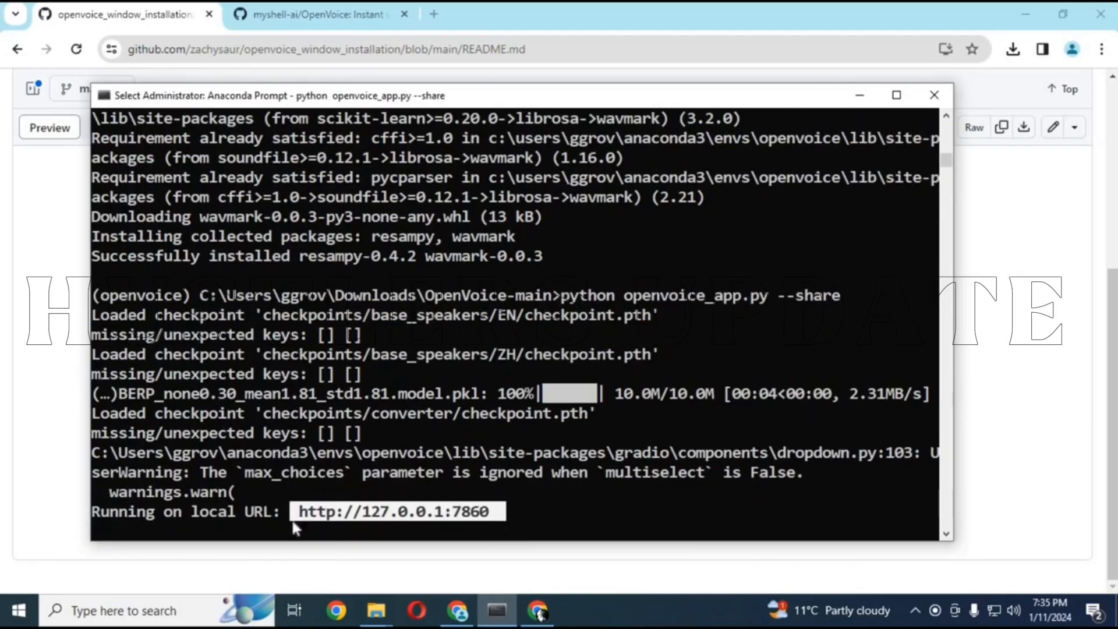
pyautogui.rightClick(294, 527)
pyautogui.click(439, 16)
pyautogui.rightClick(316, 50)
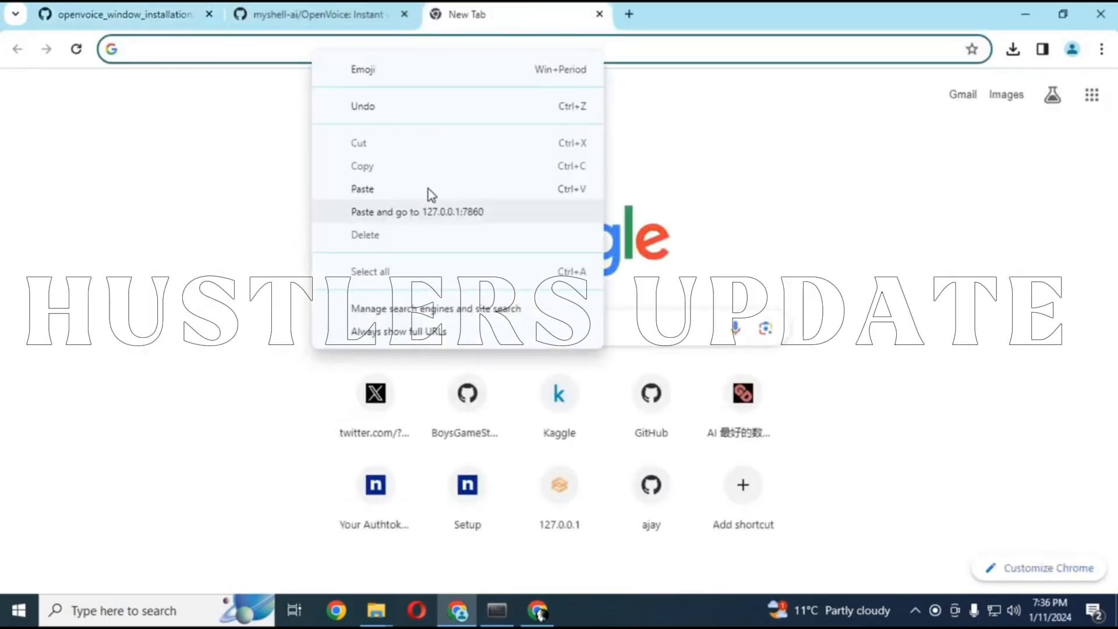
pyautogui.click(442, 211)
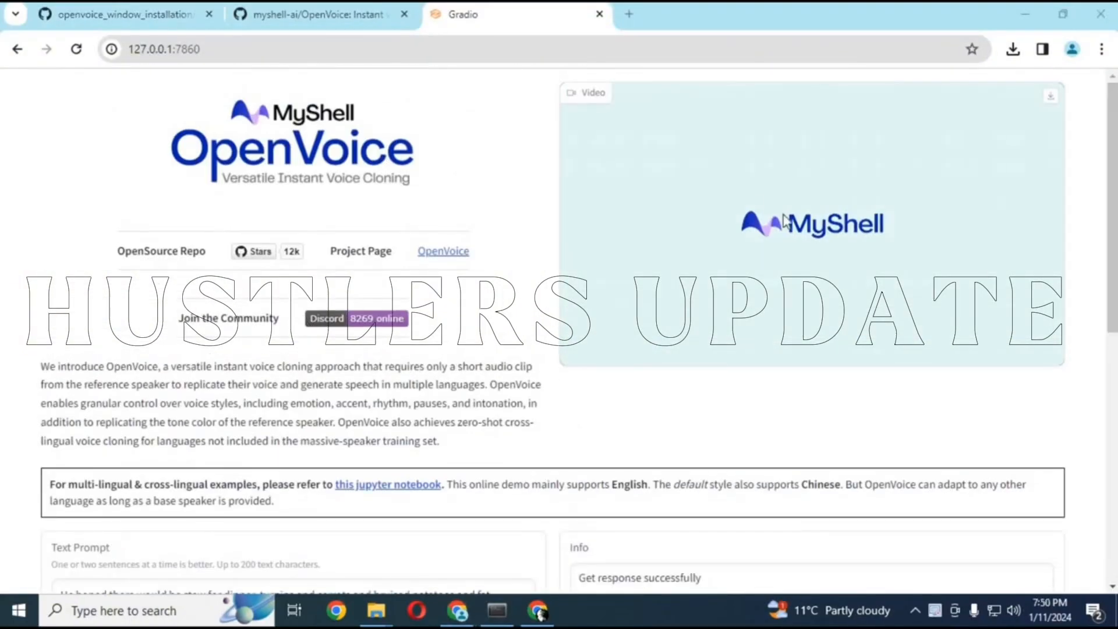
# Replace the reference audio with the audio file from the Downloads folder and play a few seconds of it
pyautogui.moveTo(1112, 187); pyautogui.dragTo(1112, 374)
pyautogui.click(531, 365)
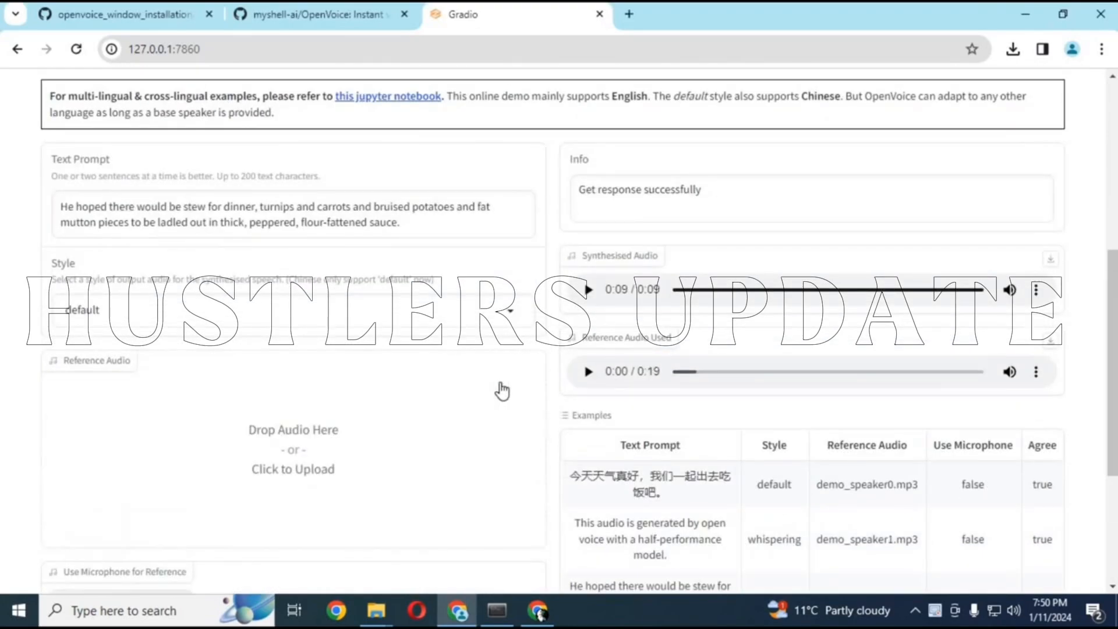
pyautogui.click(150, 232)
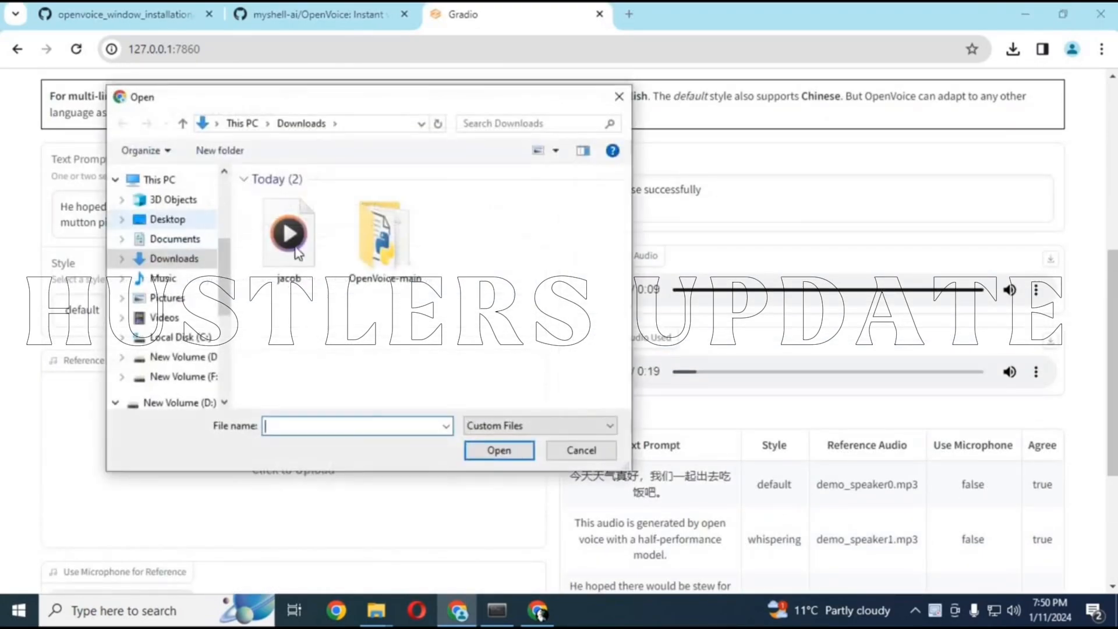
pyautogui.doubleClick(285, 264)
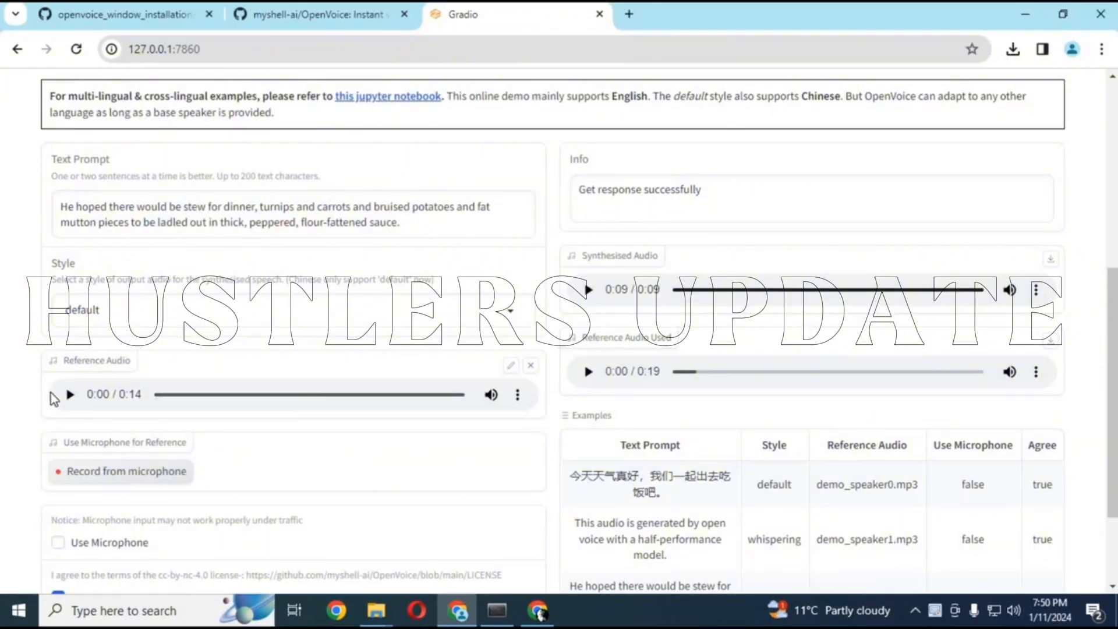
pyautogui.click(67, 396)
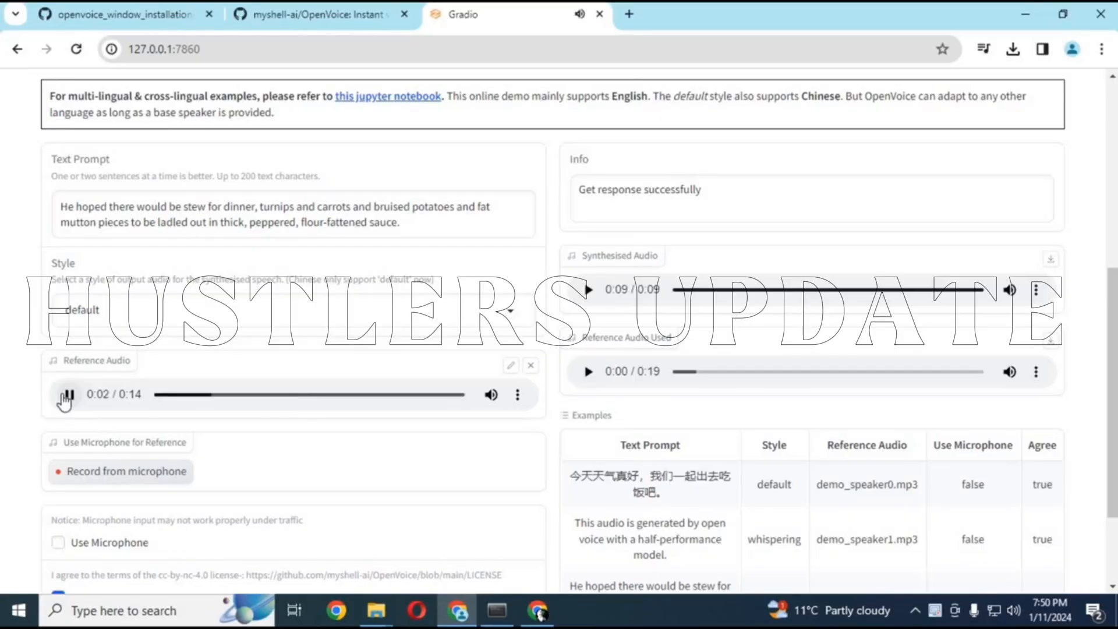
pyautogui.click(67, 396)
# Replace the text prompt with "i hope you like this video if you got any question comment . dont forget to subscribe to my YouTube channel . take care"
pyautogui.moveTo(409, 221); pyautogui.dragTo(60, 205)
pyautogui.rightClick(145, 223)
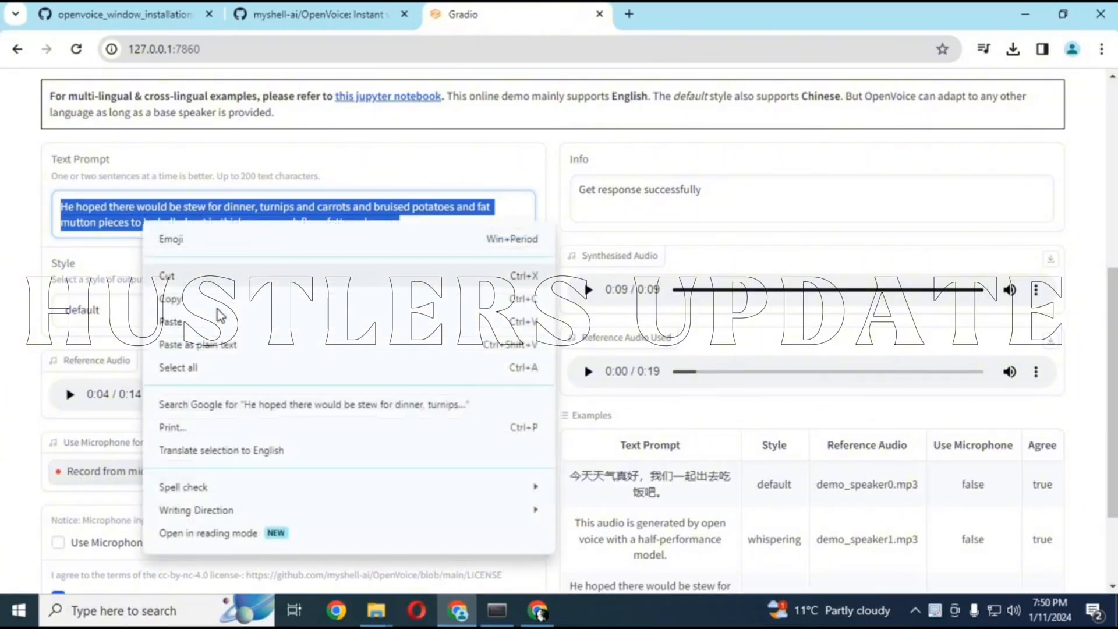
pyautogui.click(215, 320)
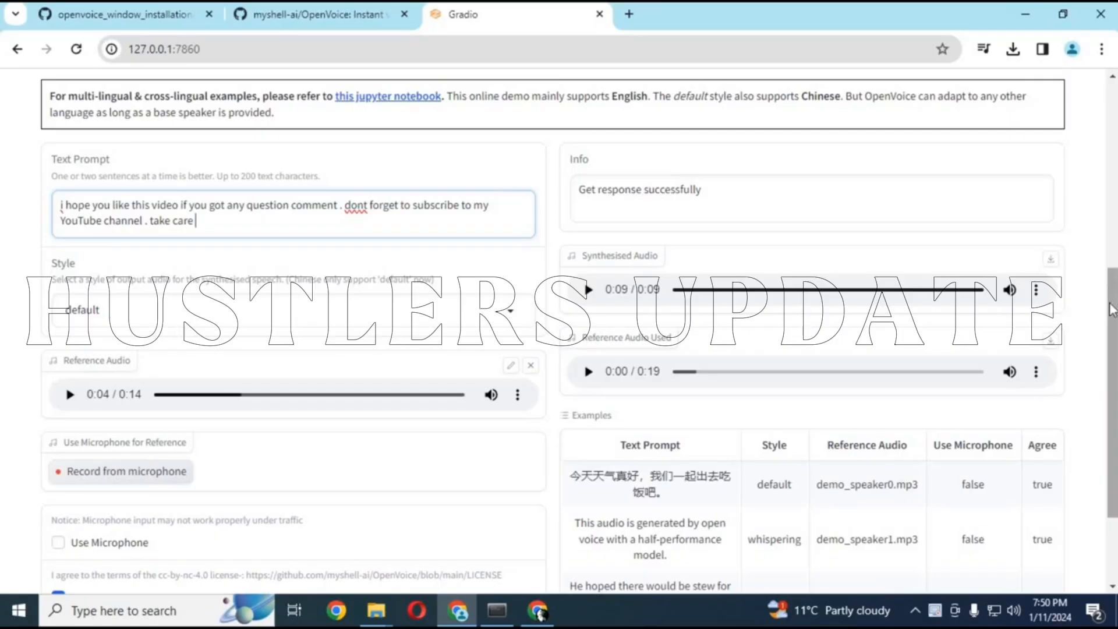
# Check the available speech styles, keep default, and submit the prompt to generate the synthesised audio
pyautogui.scroll(-3, 517, 334)
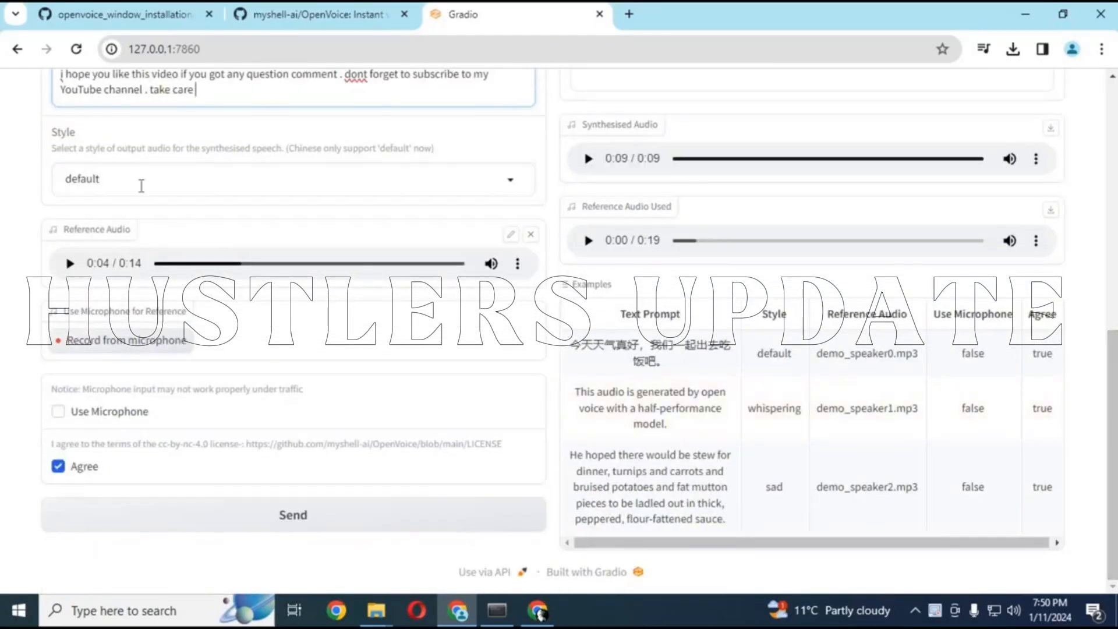
pyautogui.click(140, 180)
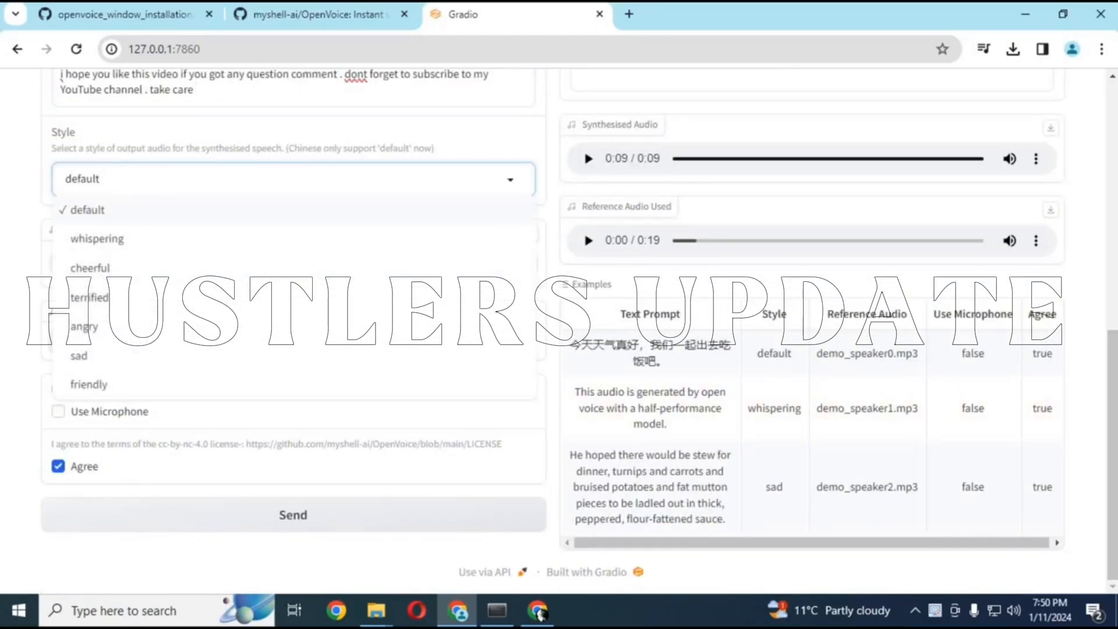
pyautogui.click(7, 441)
pyautogui.click(296, 517)
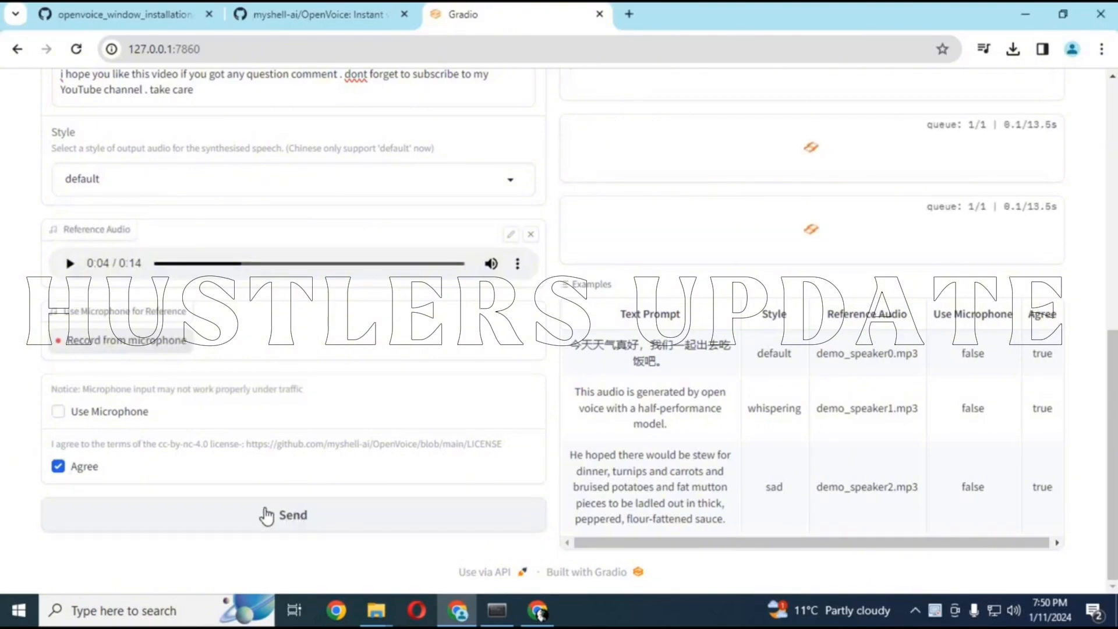
pyautogui.scroll(3, 559, 326)
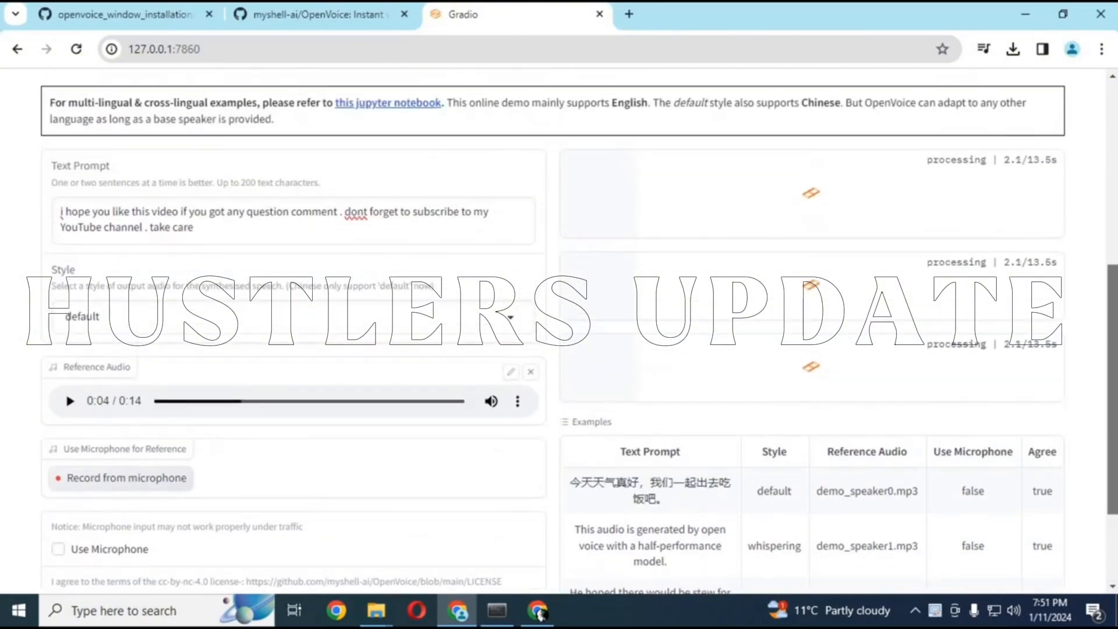